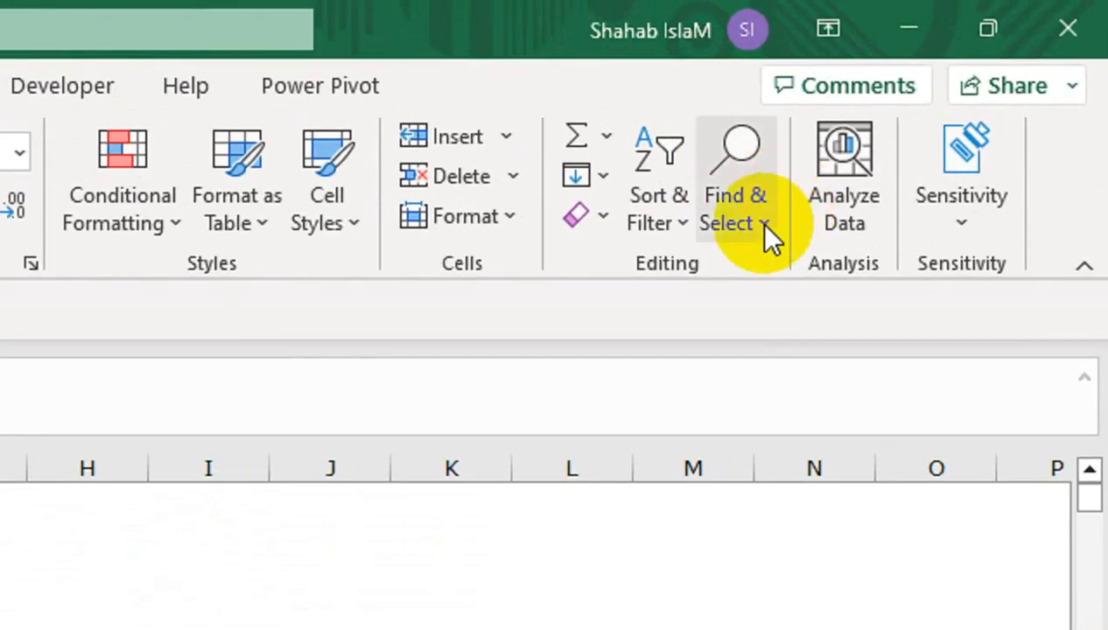
Turn on filtering for the header row of the sales data
left_click(761, 224)
left_click(675, 224)
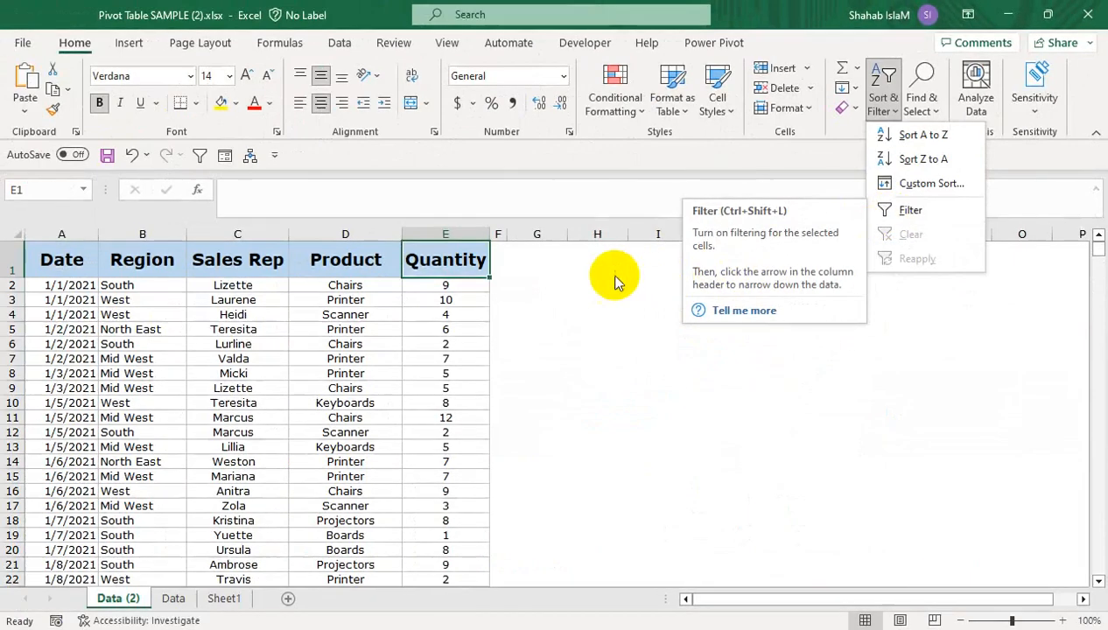
left_click(910, 210)
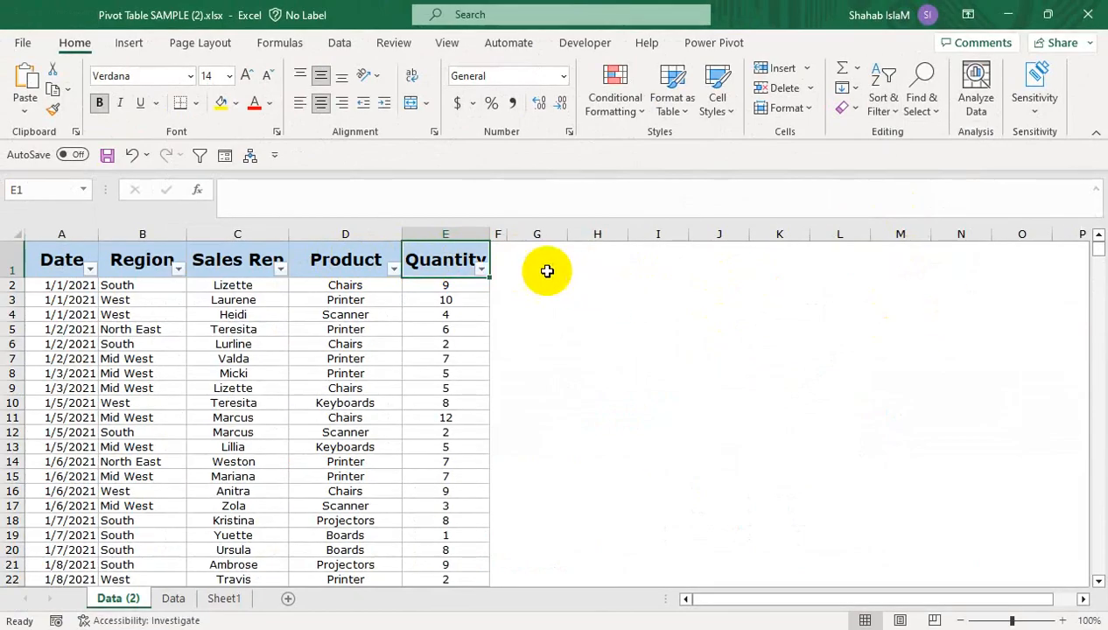
Filter the Product column to show only Chairs
left_click(393, 269)
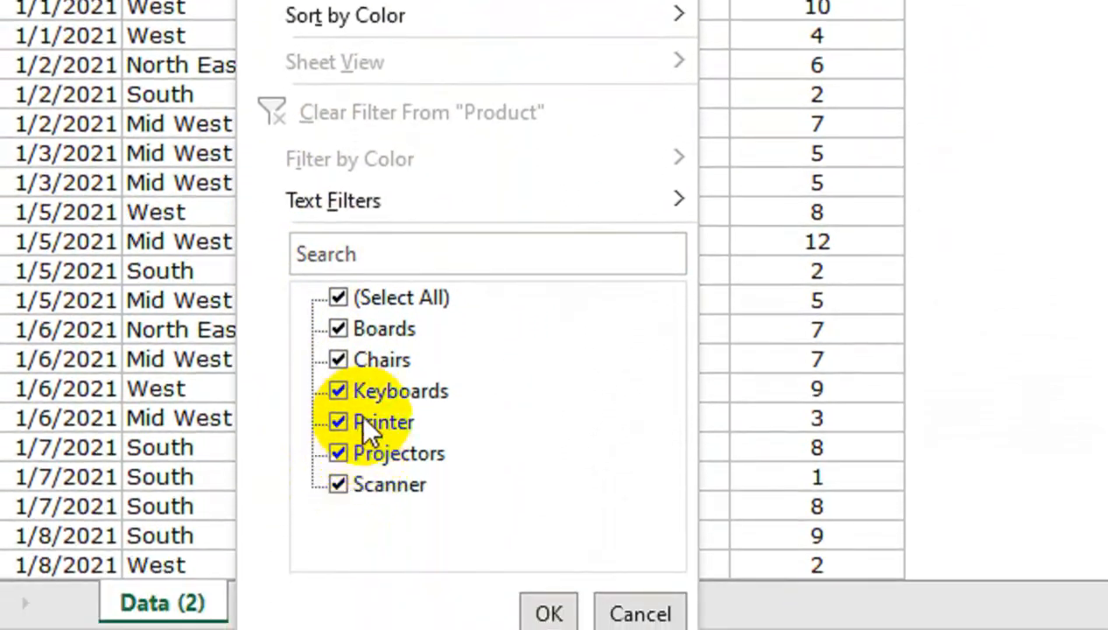
left_click(340, 297)
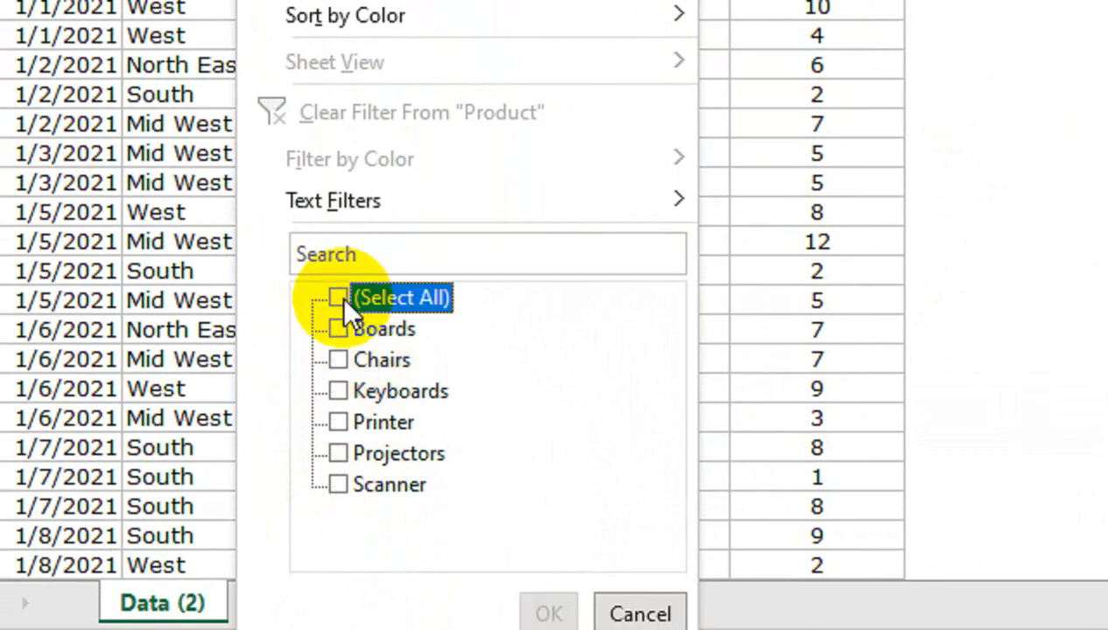
left_click(338, 355)
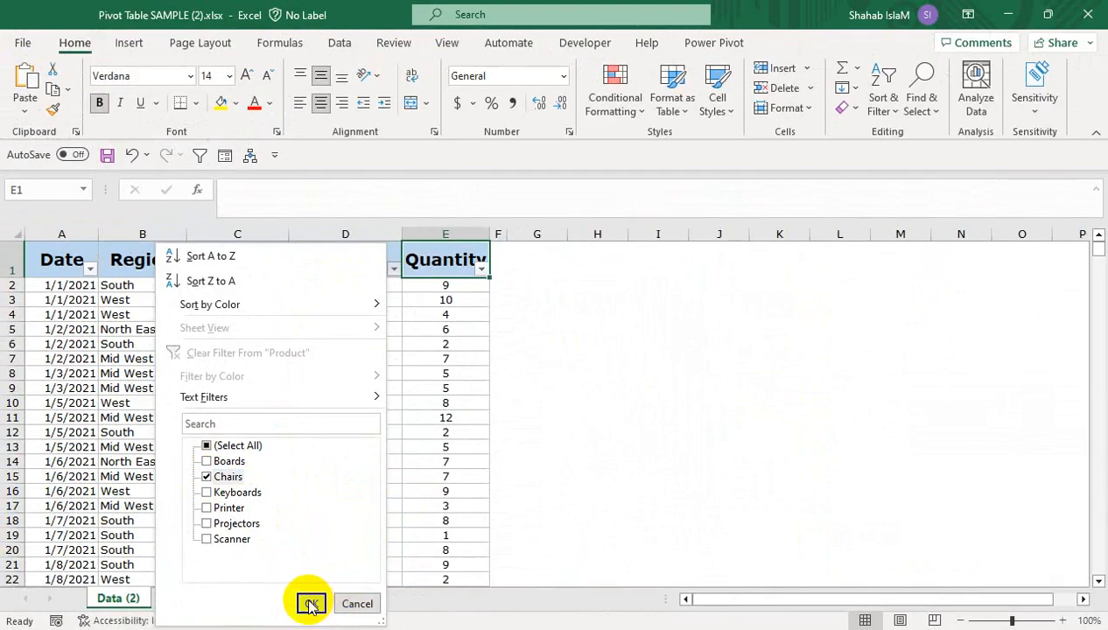
left_click(306, 603)
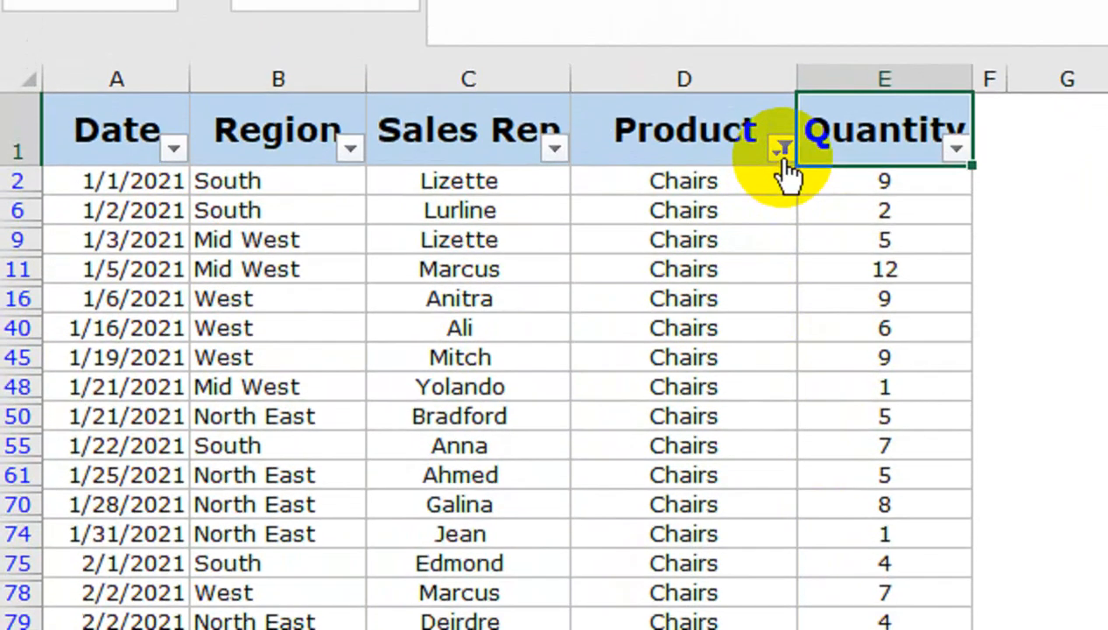
Add Printer to the Product column's filter selection
left_click(779, 94)
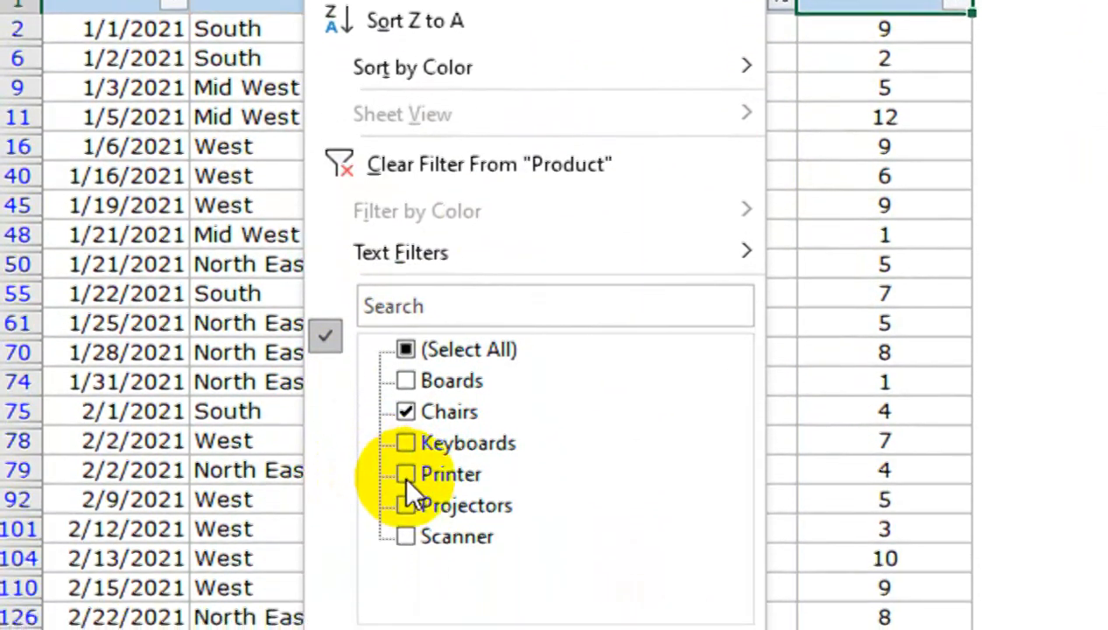
left_click(405, 623)
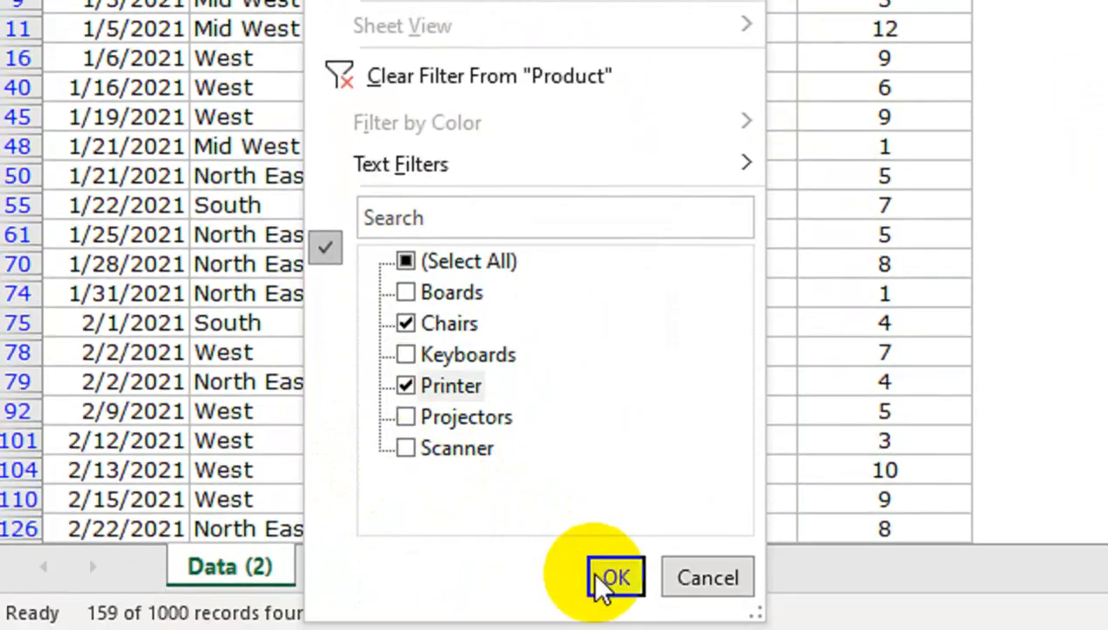
left_click(604, 584)
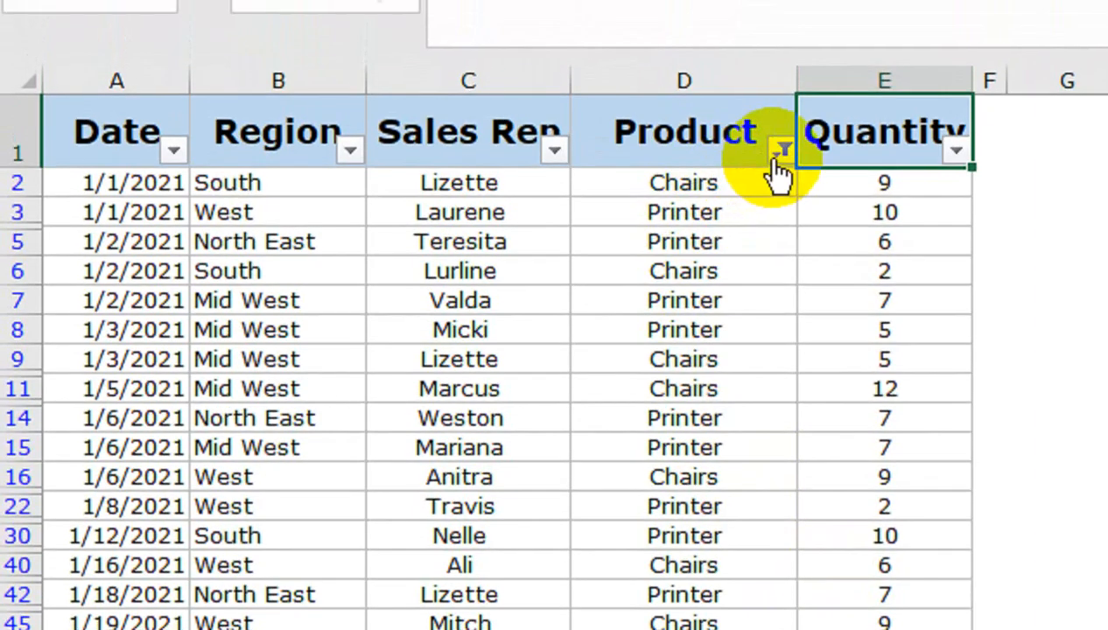
Reset the Product column's filter by selecting all products
mouse_move(777, 133)
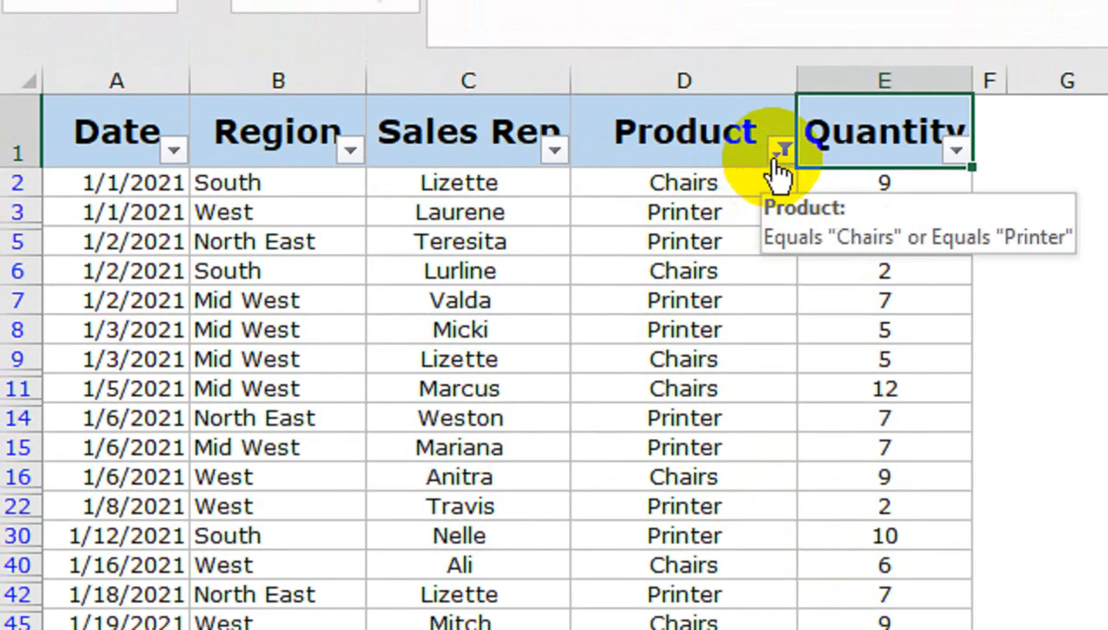
left_click(775, 156)
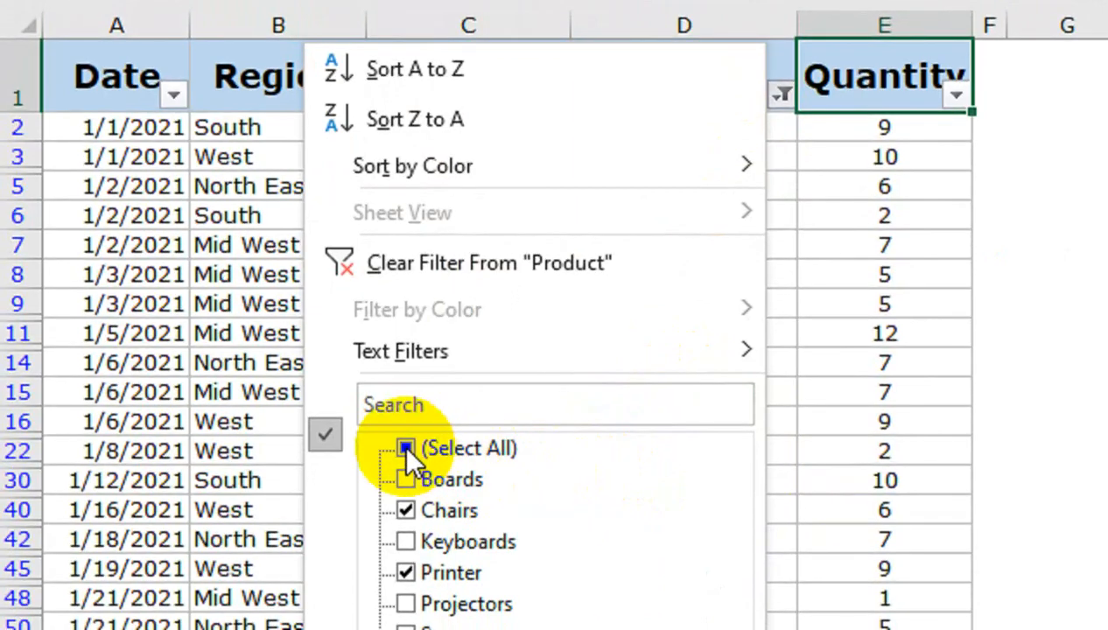
left_click(407, 448)
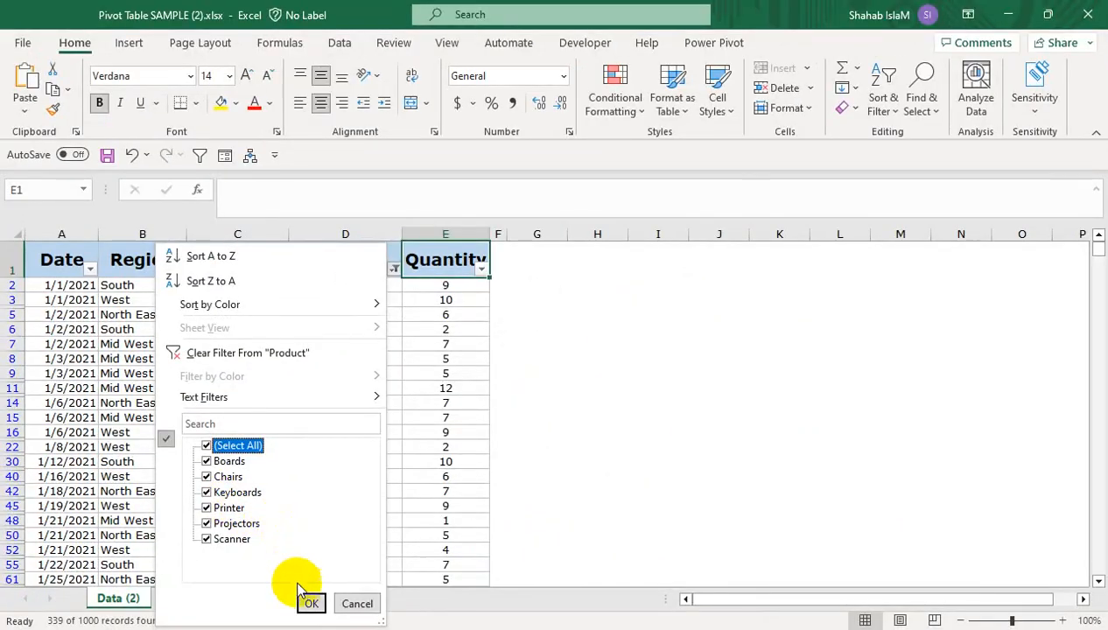
left_click(311, 603)
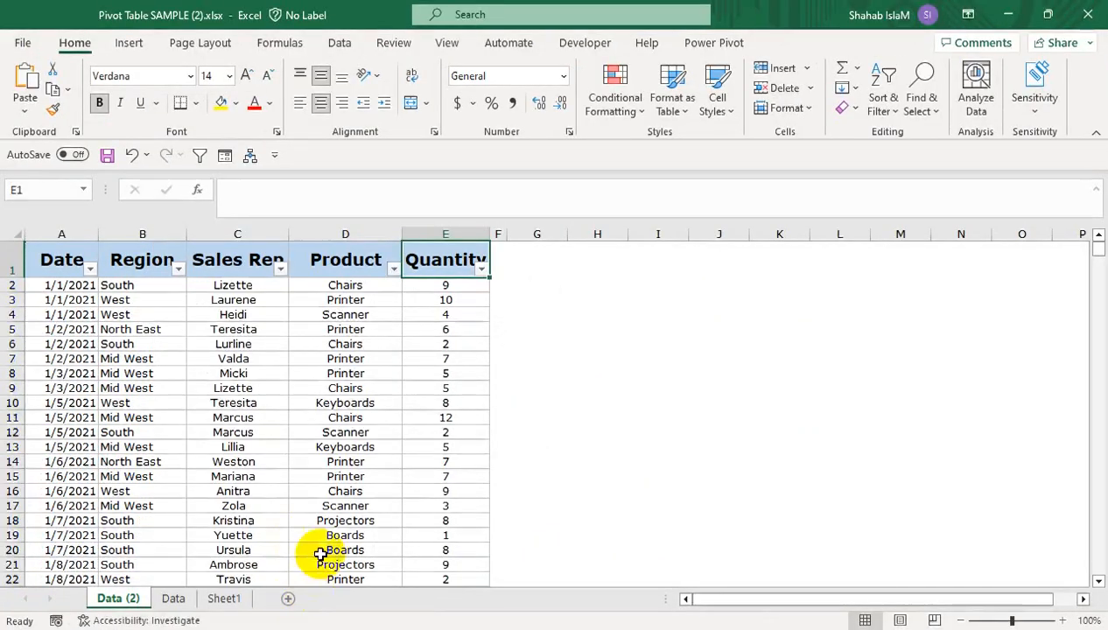
Turn off filtering for the sales data
left_click(345, 520)
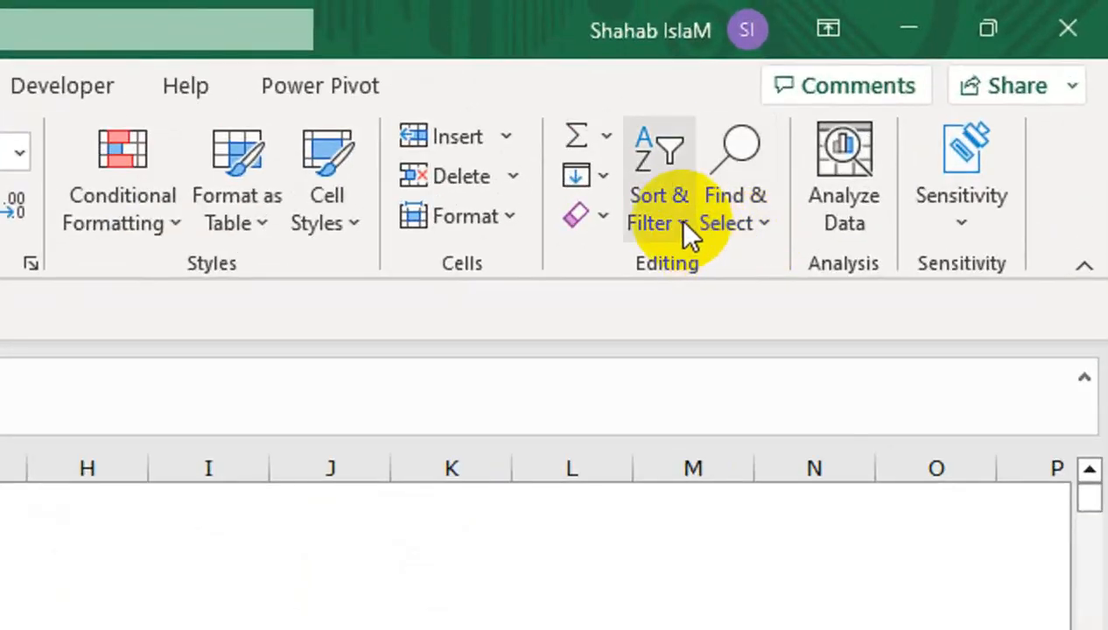
left_click(685, 220)
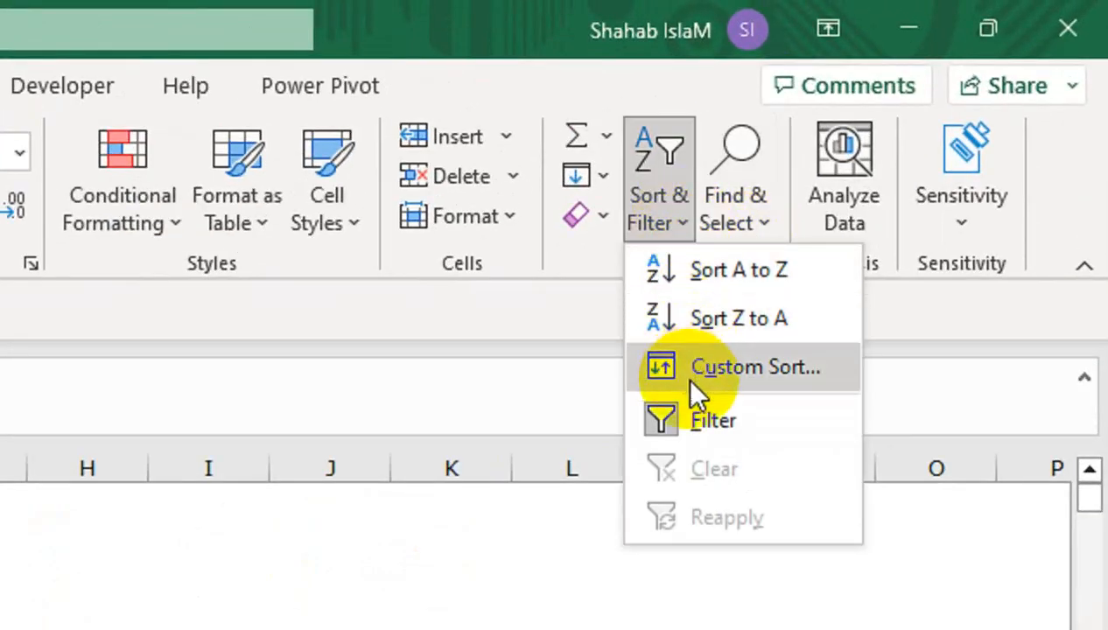
left_click(700, 419)
left_click(637, 331)
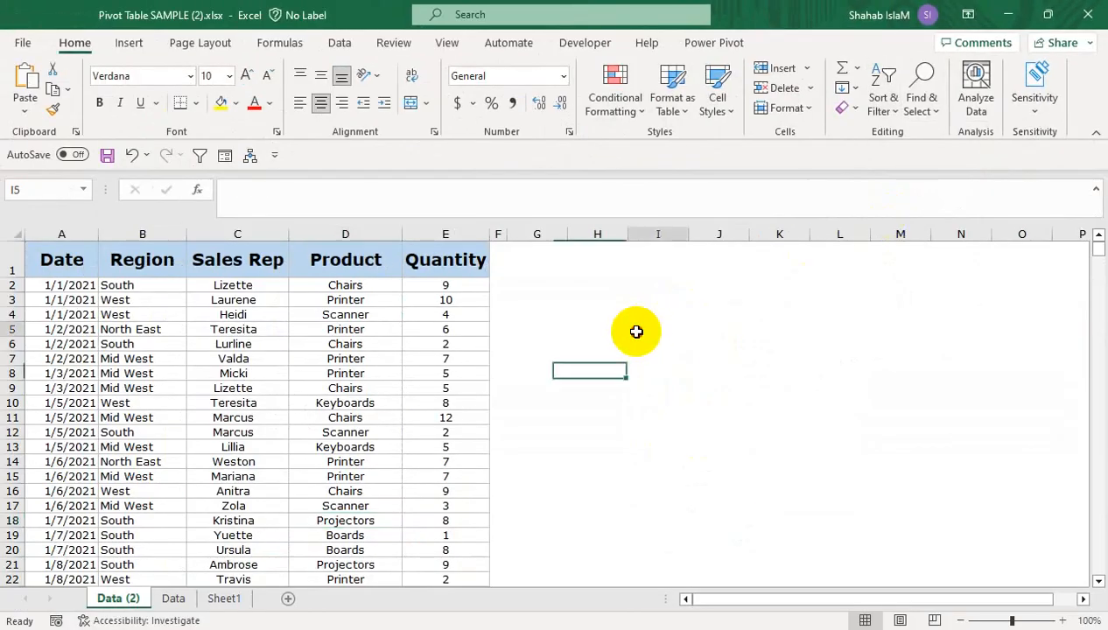
Select the entire data range A1:E1001, including the headers
left_click(234, 263)
left_click(142, 269)
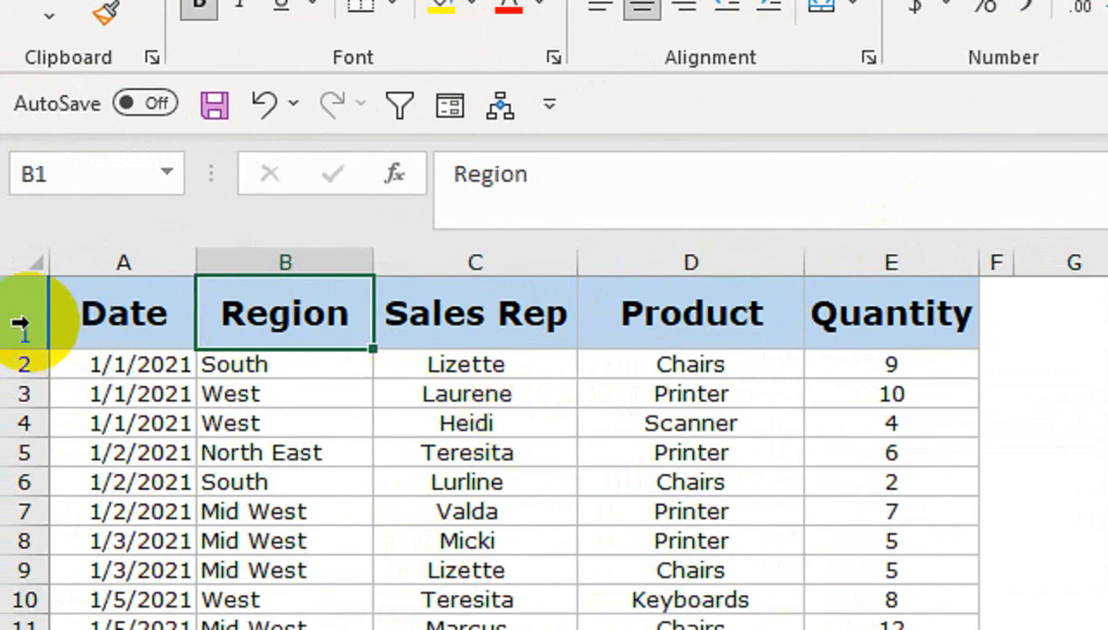
left_click(128, 319)
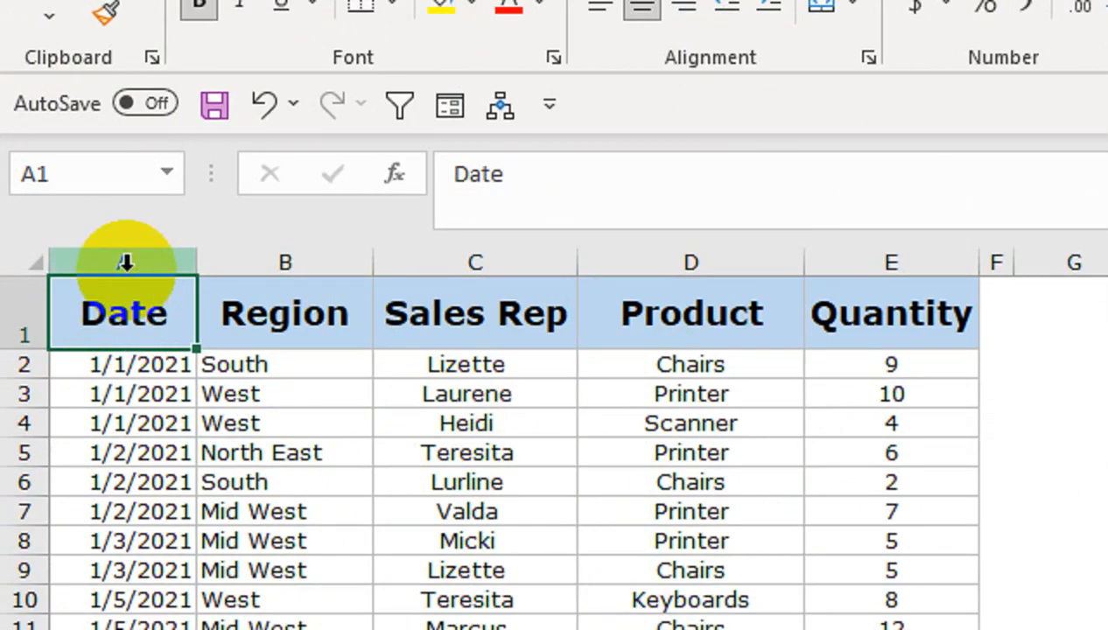
key("ctrl+shift+Right")
key("ctrl+shift+Down")
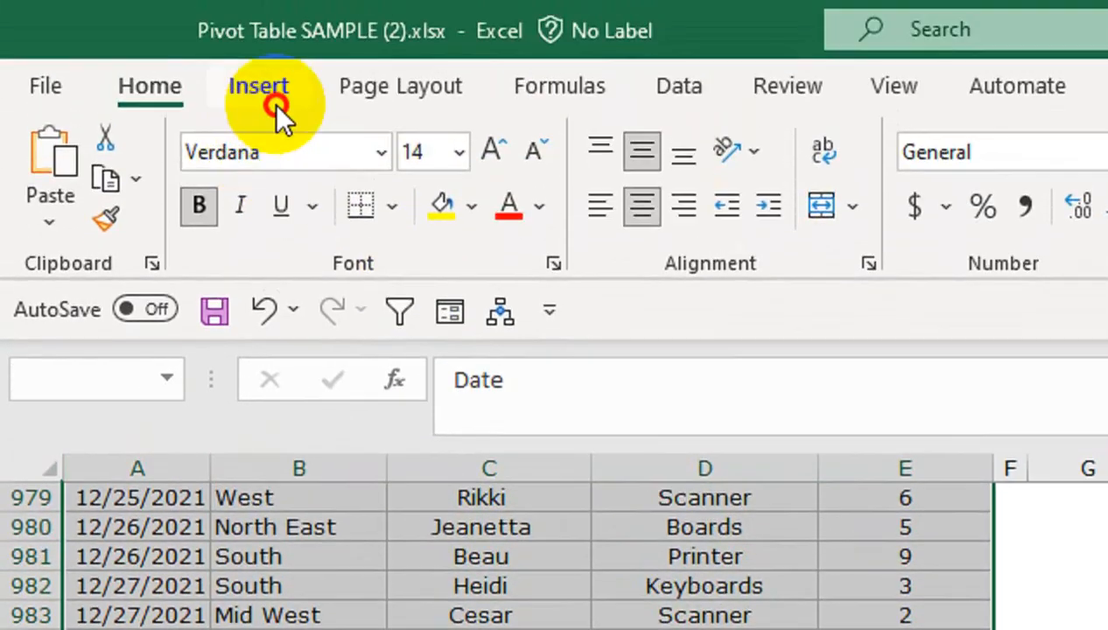
Try to insert a slicer for the selected plain data range
left_click(268, 95)
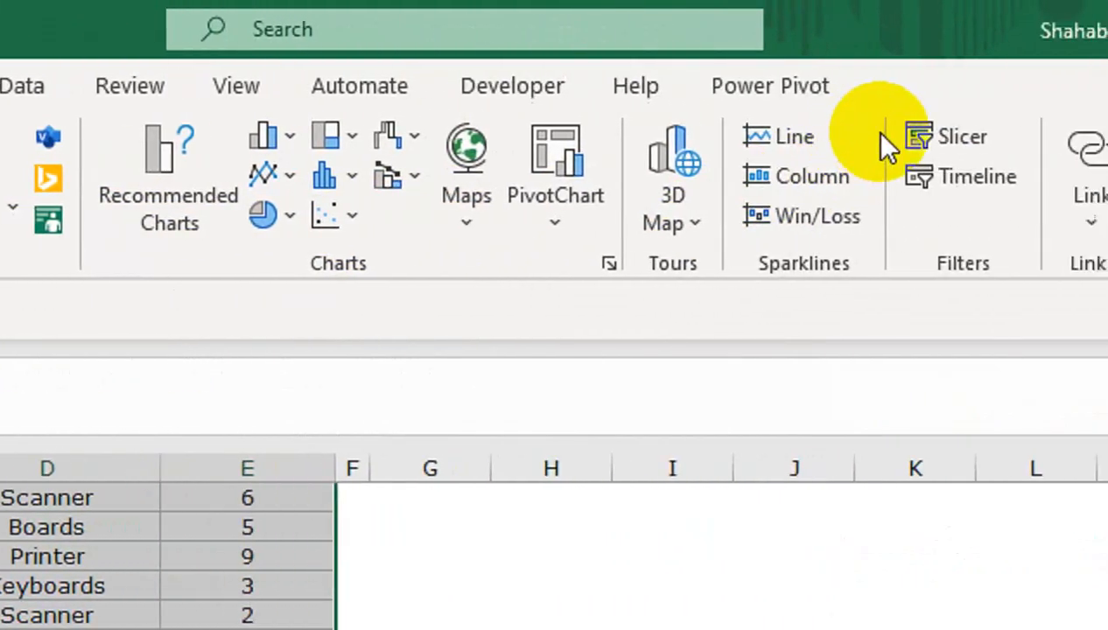
left_click(938, 138)
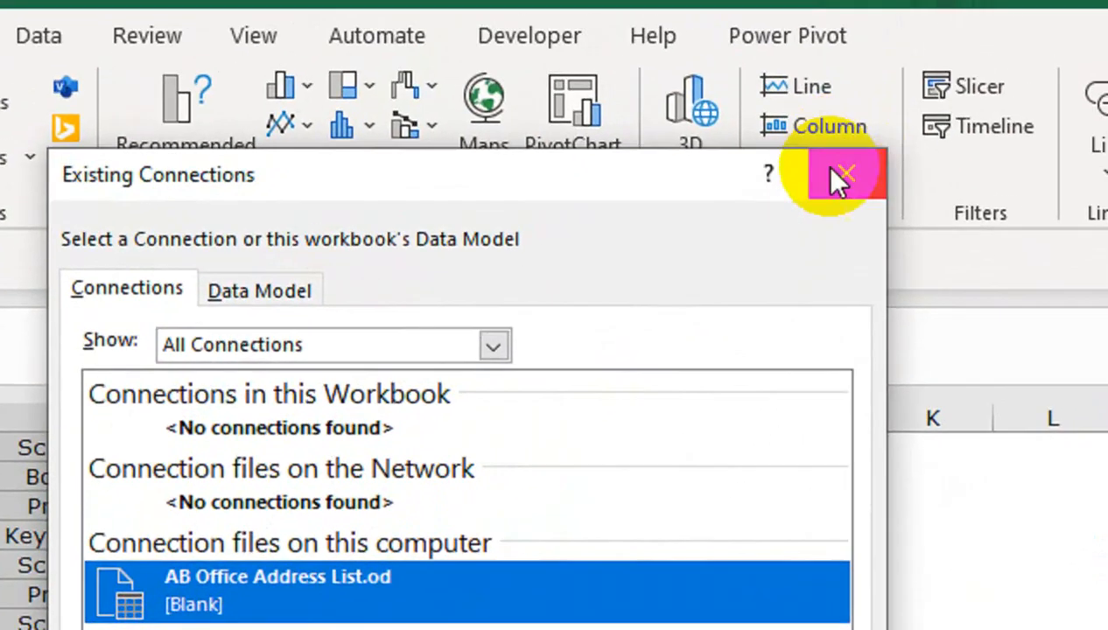
left_click(838, 179)
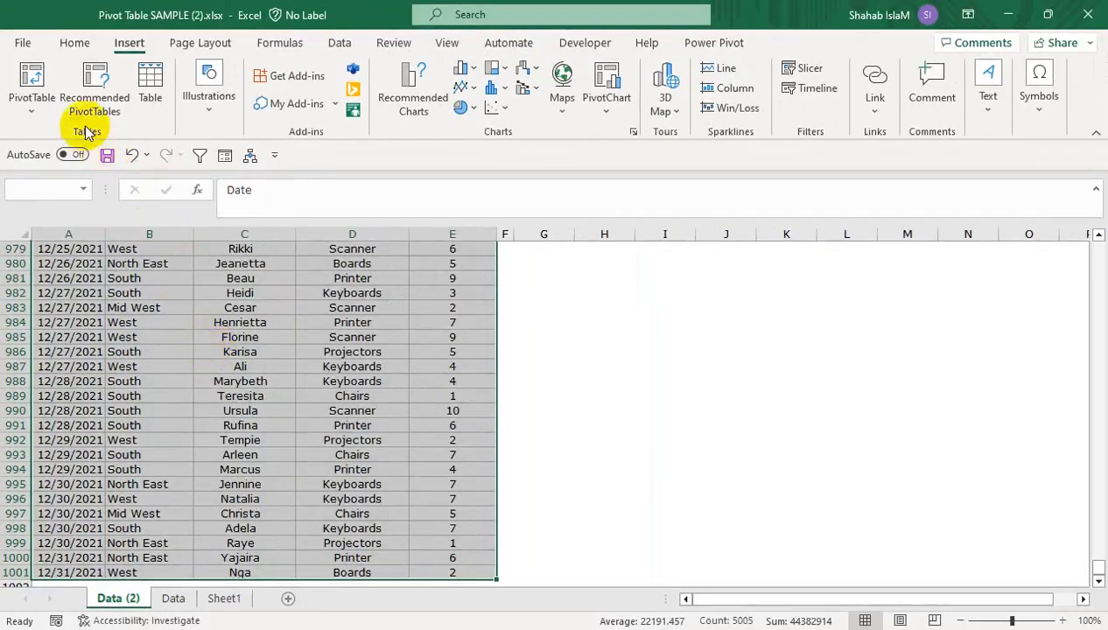
Format the selected data range as a table with a blue banded style from the Medium group
left_click(75, 43)
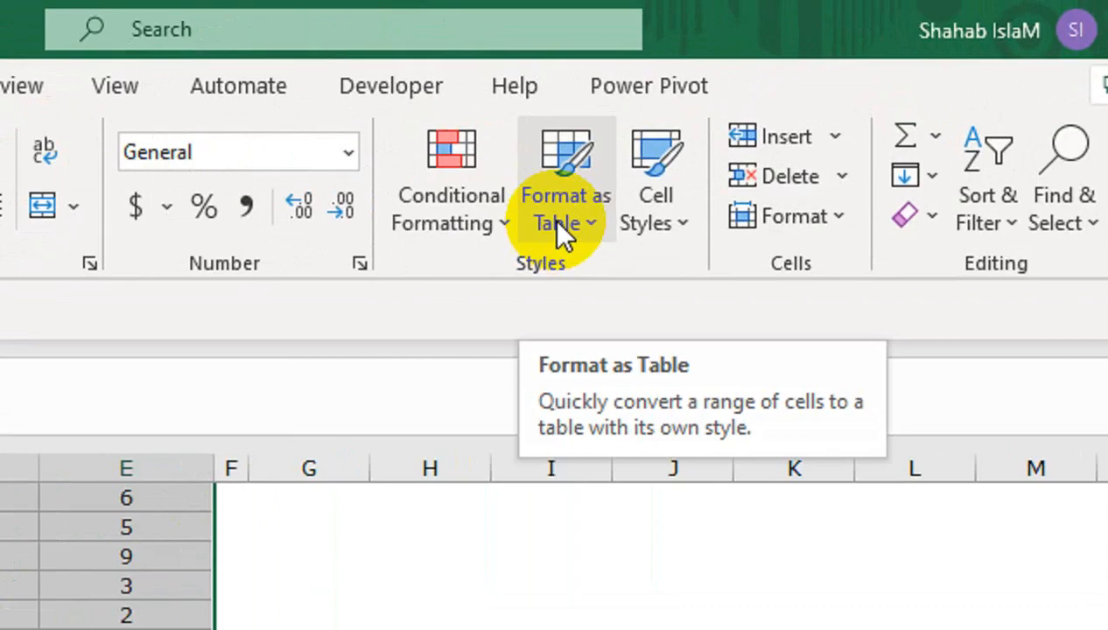
left_click(554, 221)
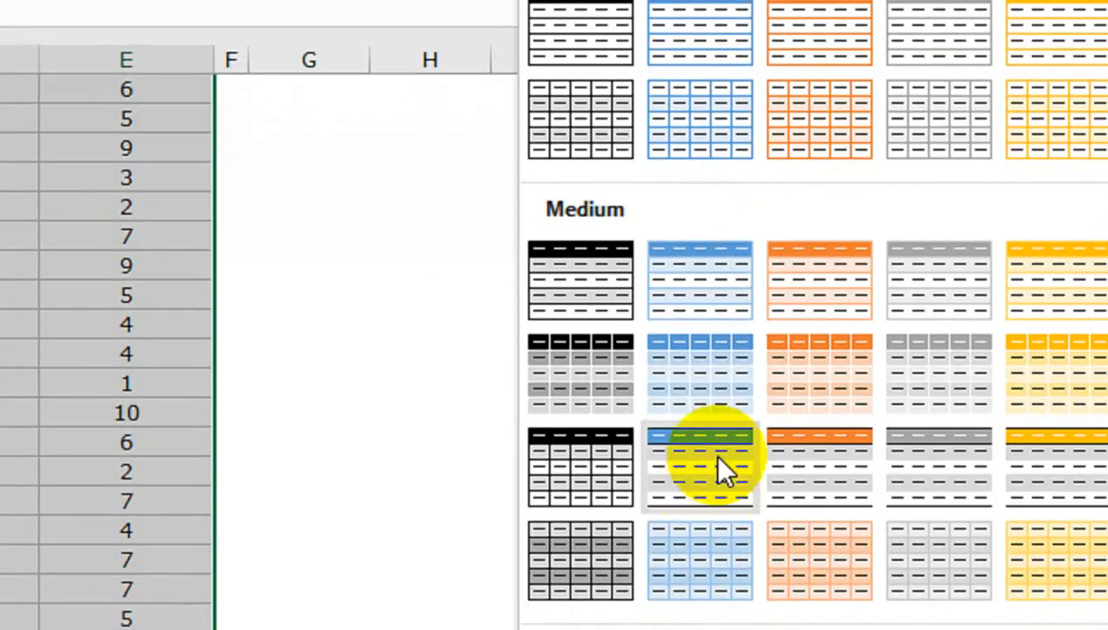
left_click(715, 309)
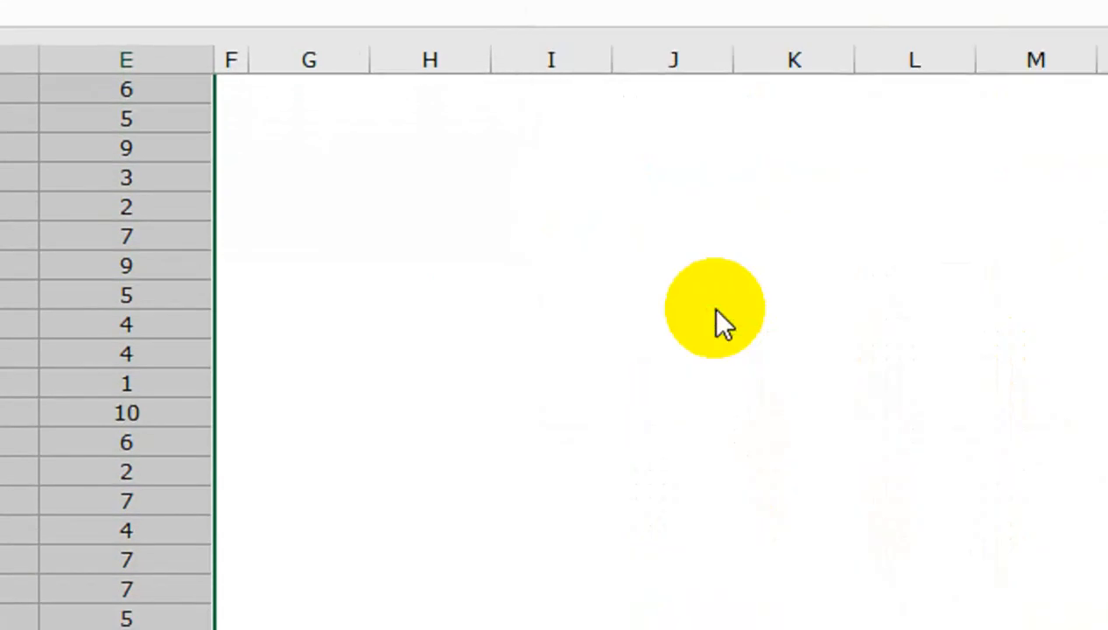
left_click(317, 372)
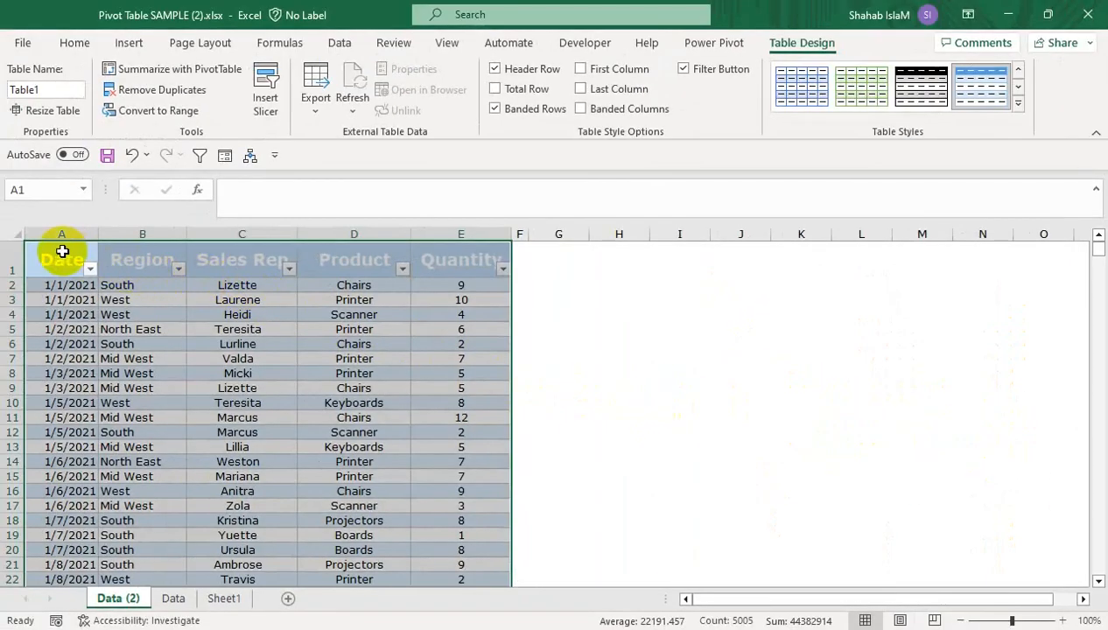
Fill the table's header cells A1:E1 with a standard blue colour
left_click_drag(62, 252, 473, 259)
left_click(74, 42)
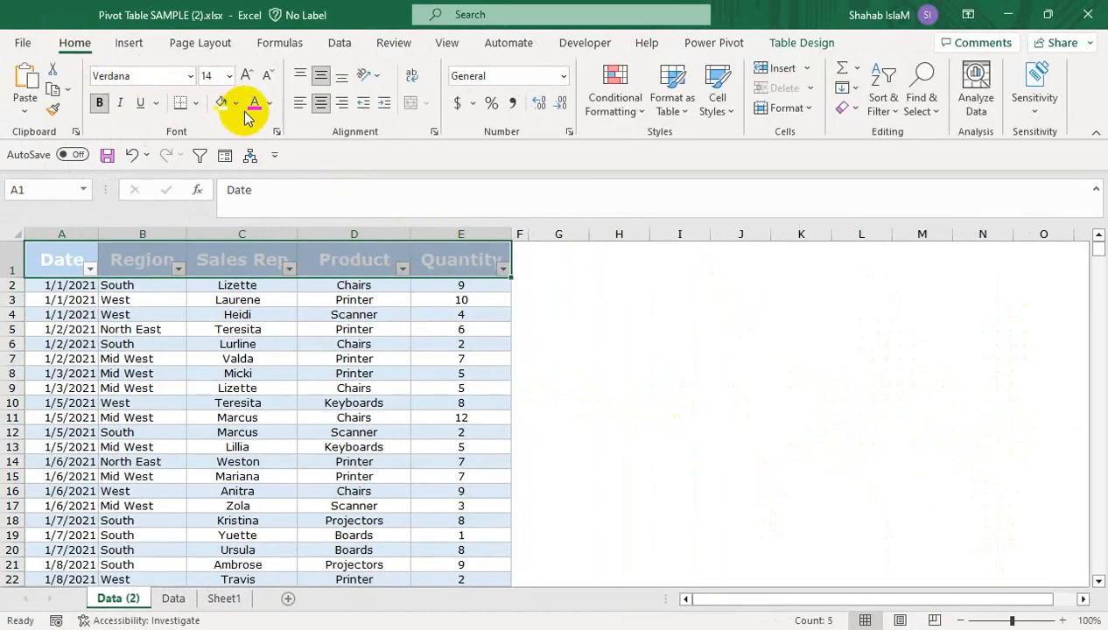
left_click(235, 103)
key("Escape")
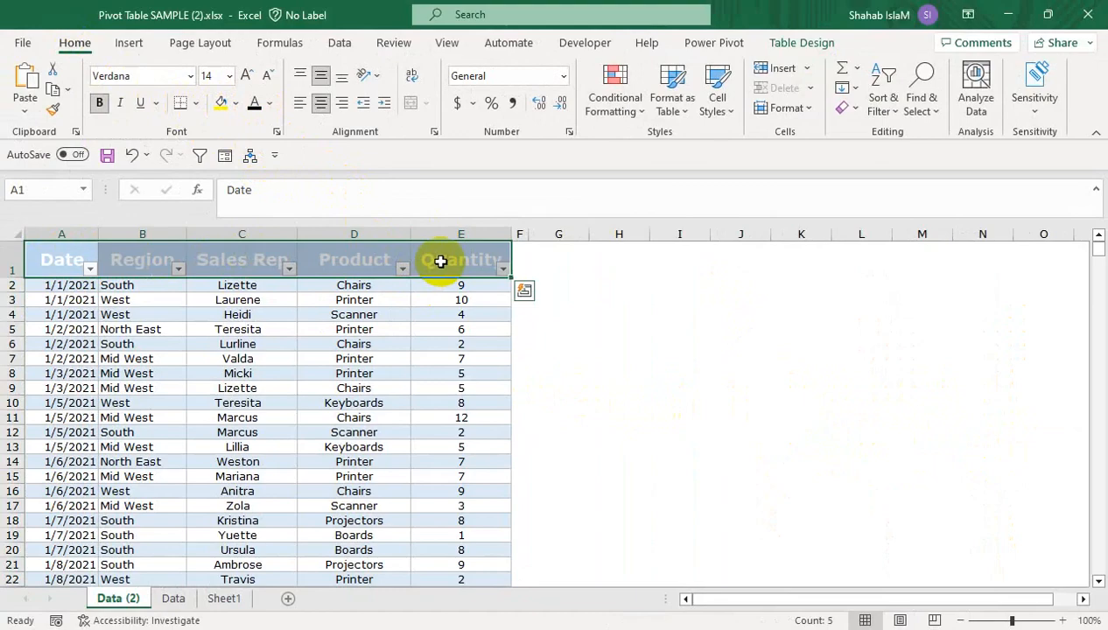
left_click(239, 106)
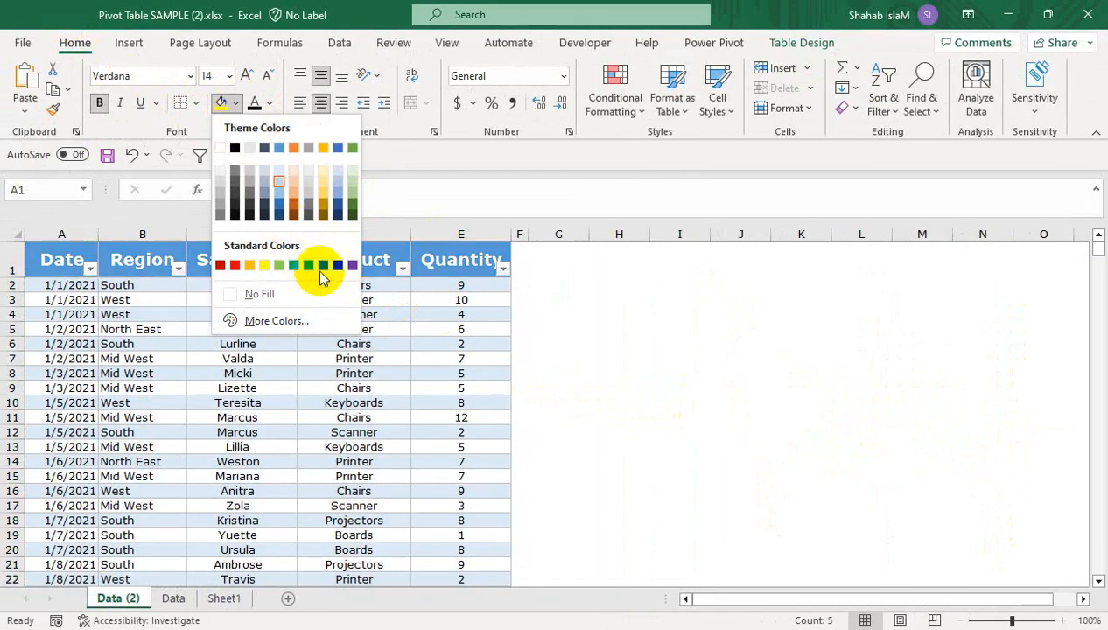
left_click(323, 265)
left_click(368, 373)
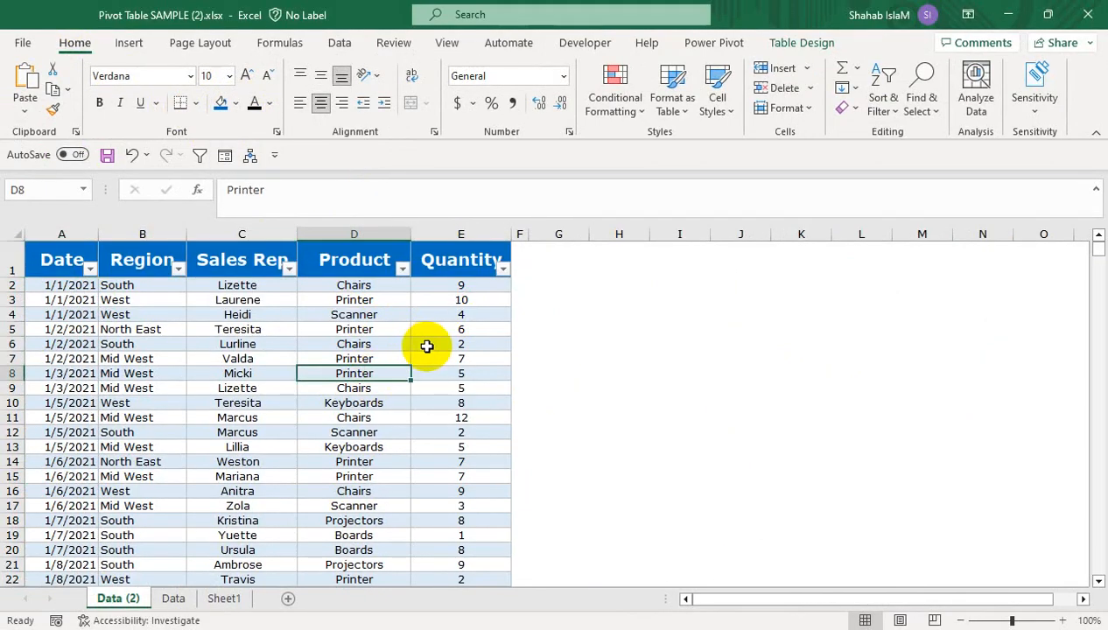
Insert a slicer for the Product field of the formatted sales table
left_click(128, 42)
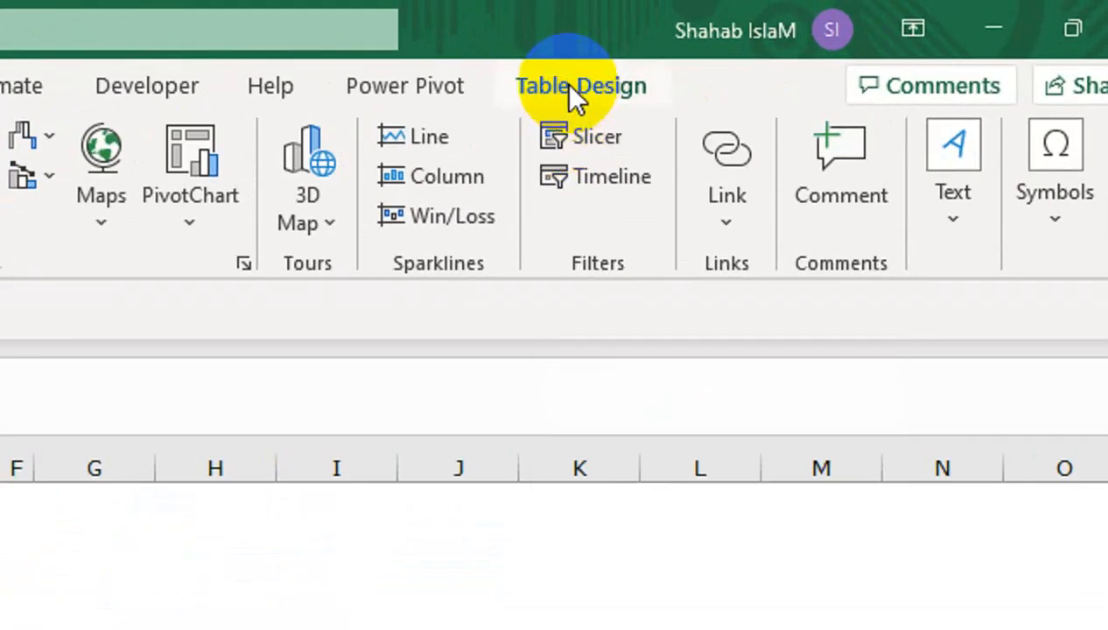
left_click(569, 86)
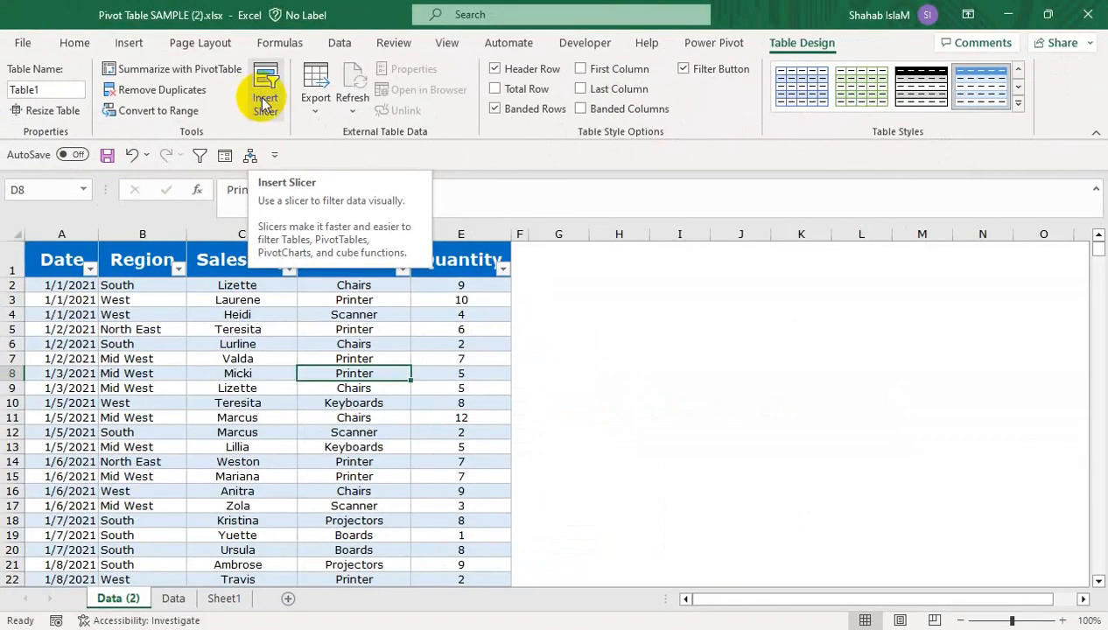
left_click(264, 103)
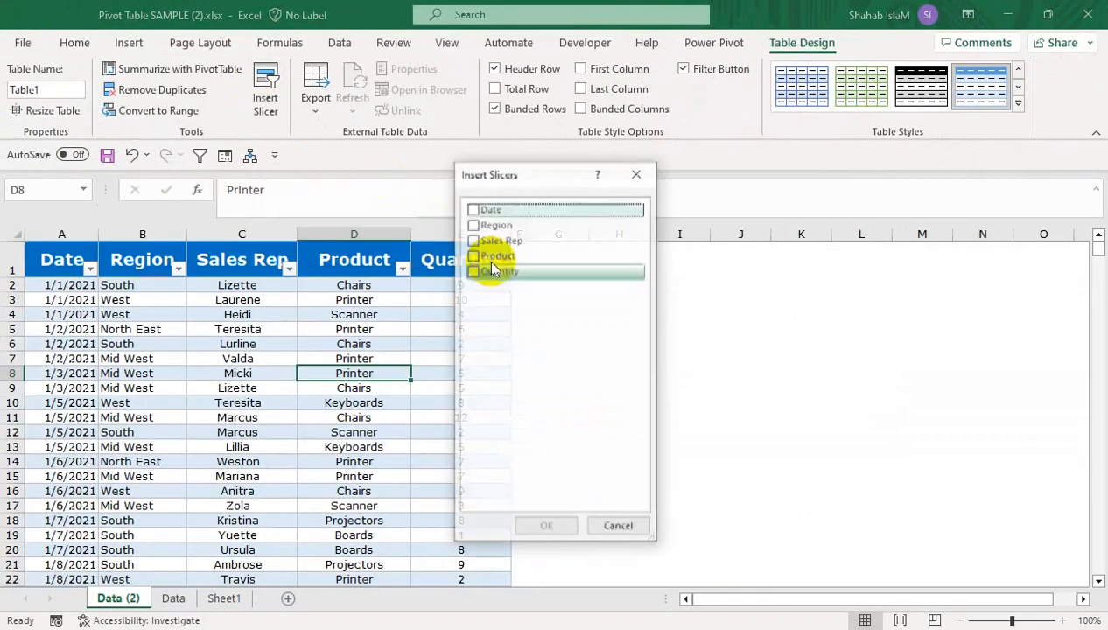
left_click_drag(534, 174, 649, 274)
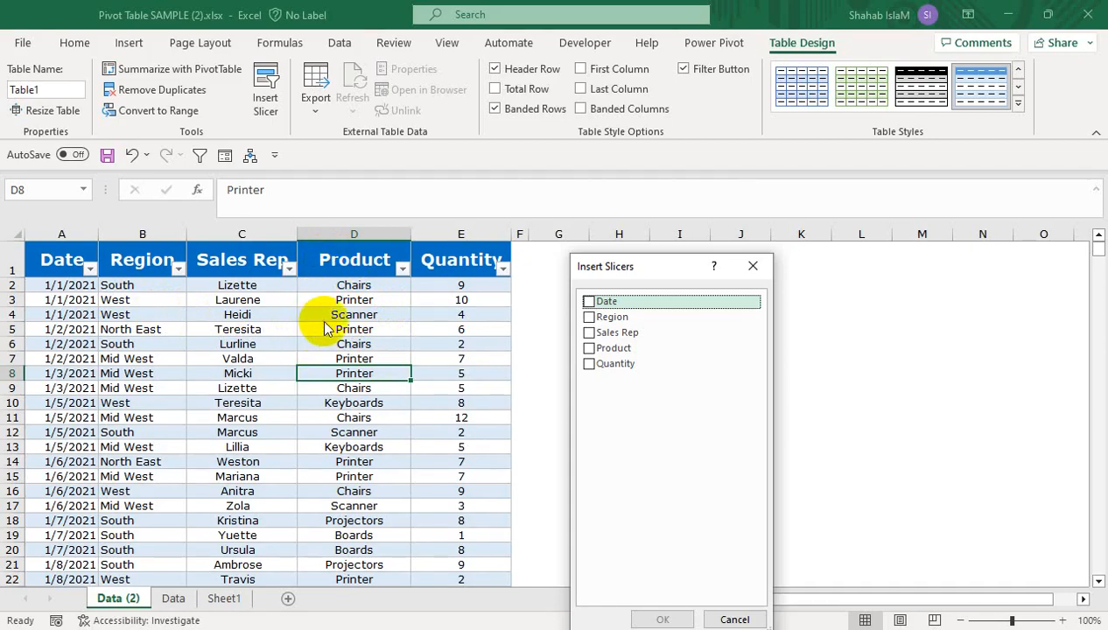
left_click(589, 349)
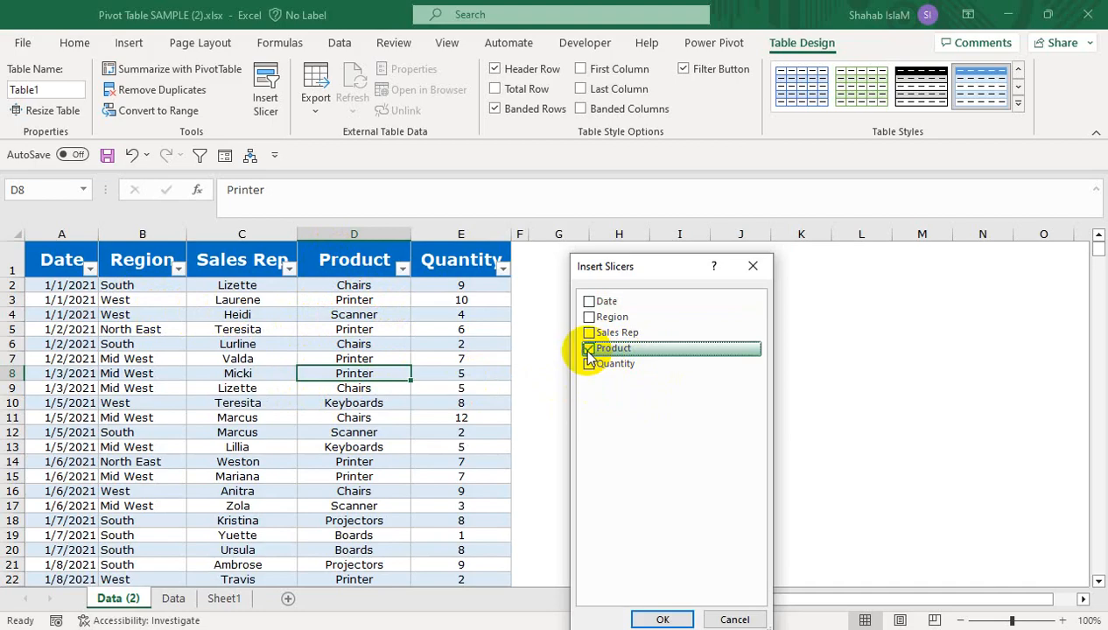
left_click(660, 618)
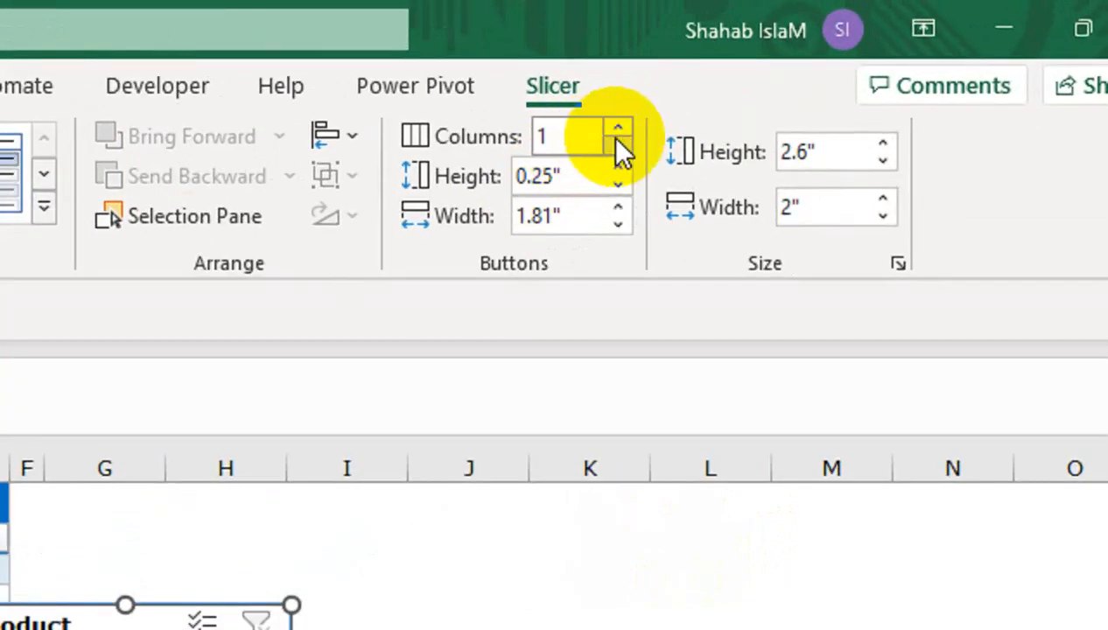
Arrange the Product slicer's buttons in 6 columns and resize the slicer to about 5.54" wide and 0.74" high
left_click(816, 64)
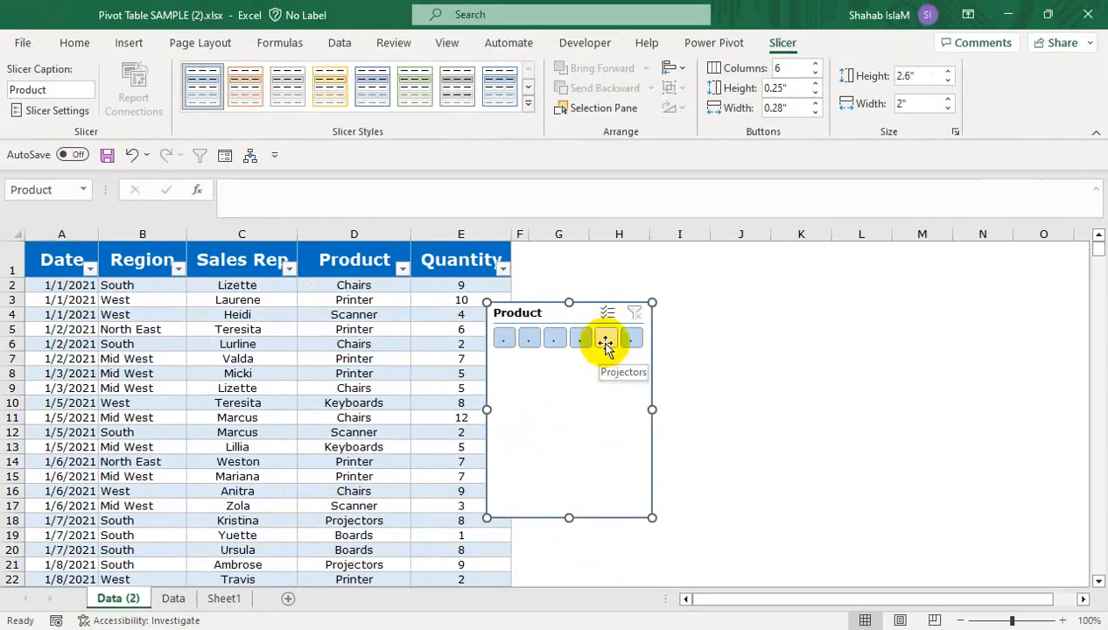
left_click_drag(558, 616, 705, 604)
left_click_drag(724, 404, 803, 397)
left_click_drag(891, 410, 959, 401)
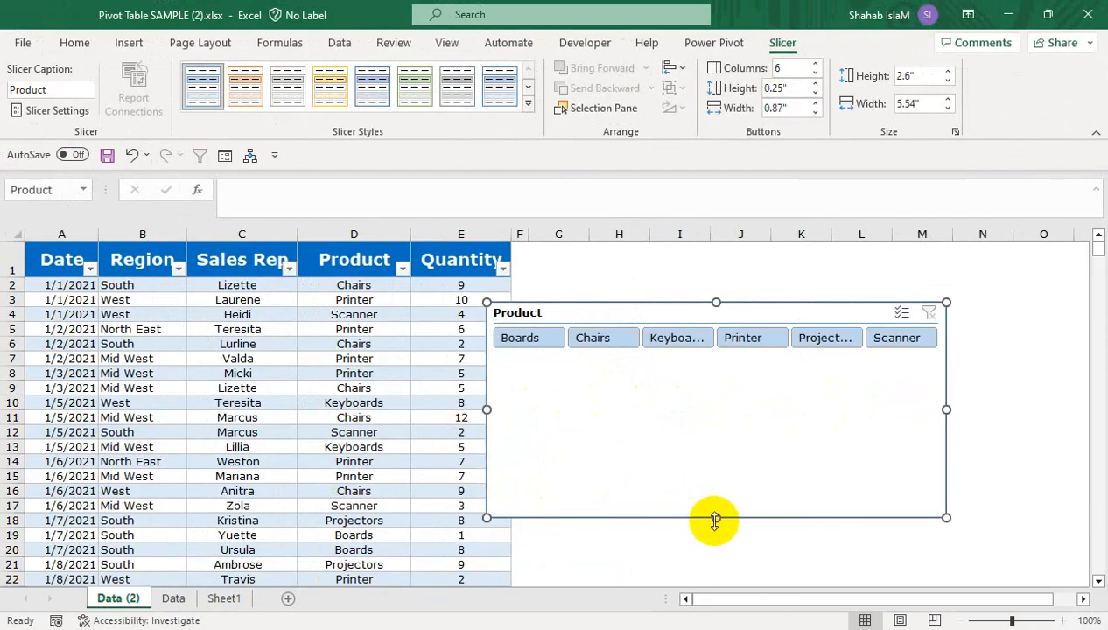
left_click_drag(715, 520, 717, 362)
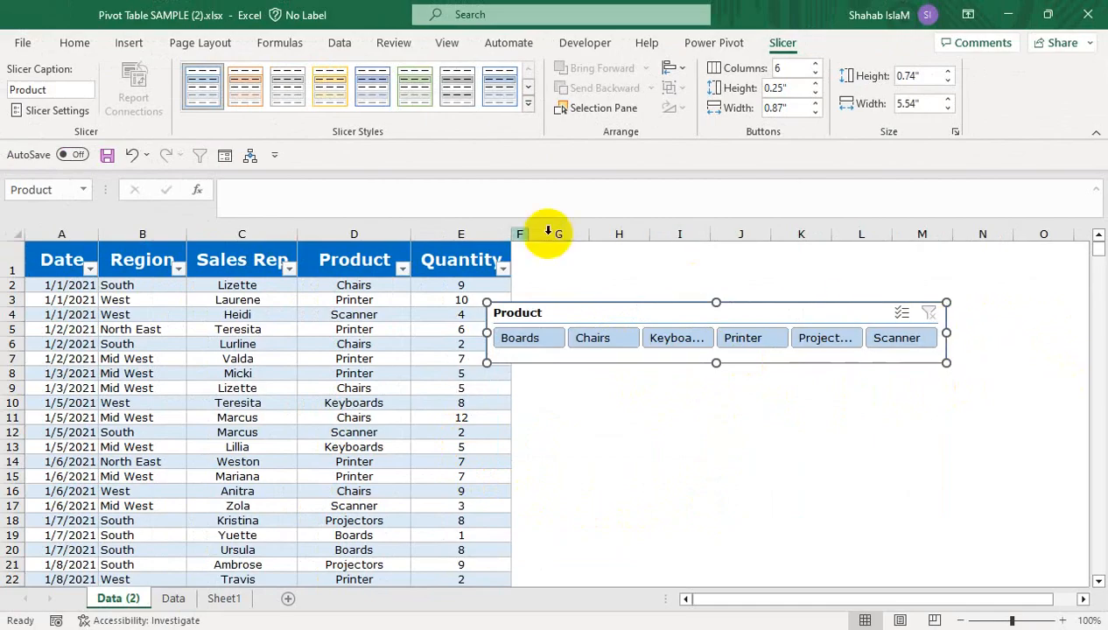
Insert four blank rows above the table's header row
left_click(13, 254)
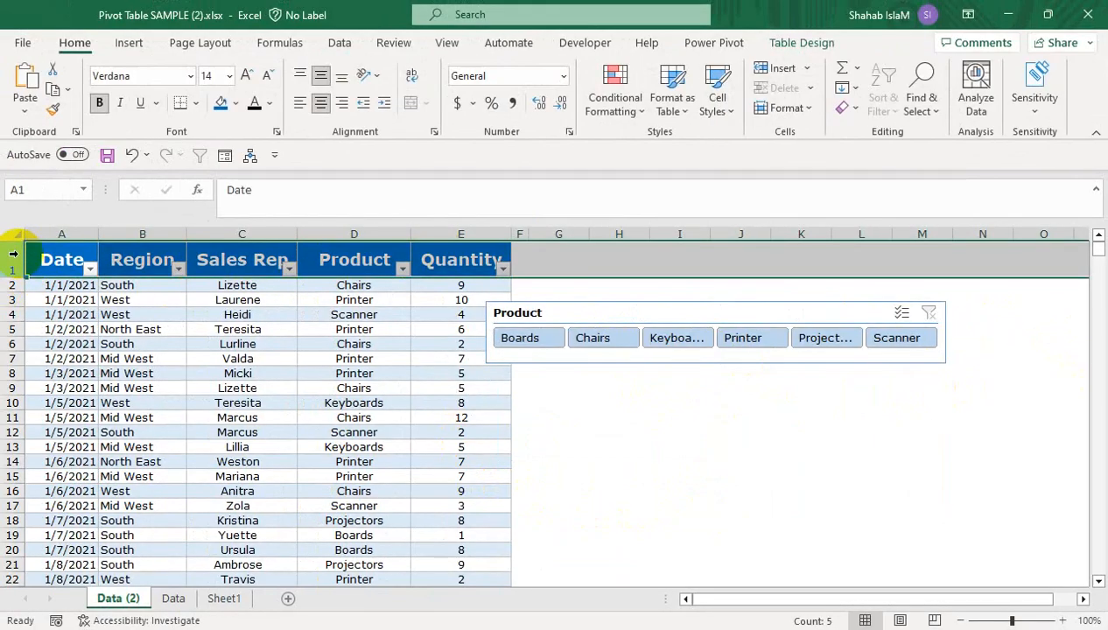
key("ctrl+shift+plus")
key("ctrl+shift+plus")
key("ctrl+shift+plus")
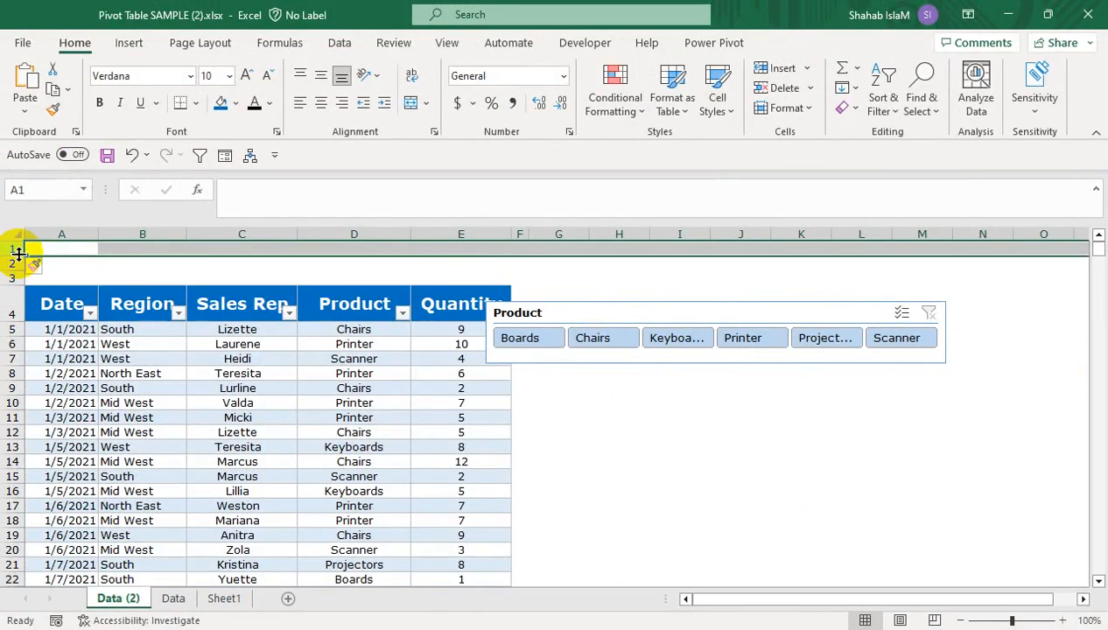
key("ctrl+shift+plus")
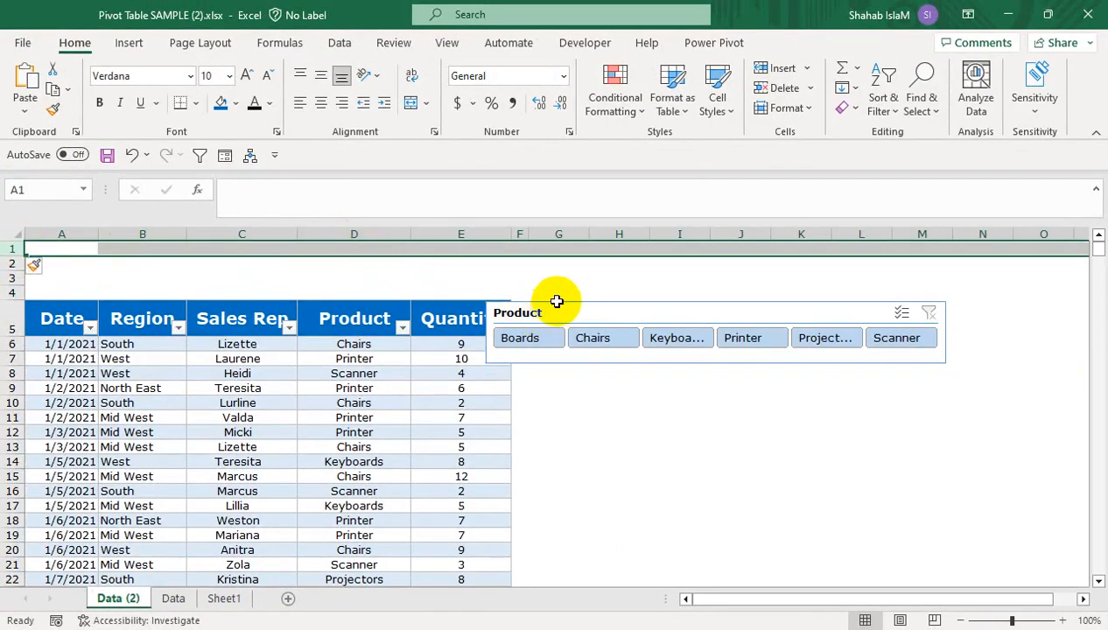
Place the Product slicer in the blank rows above the table, making row 4 taller and widening the slicer to about 5.88" to match the table
left_click_drag(560, 310, 92, 240)
left_click_drag(13, 294, 21, 317)
left_click_drag(656, 365, 193, 310)
left_click_drag(485, 276, 513, 278)
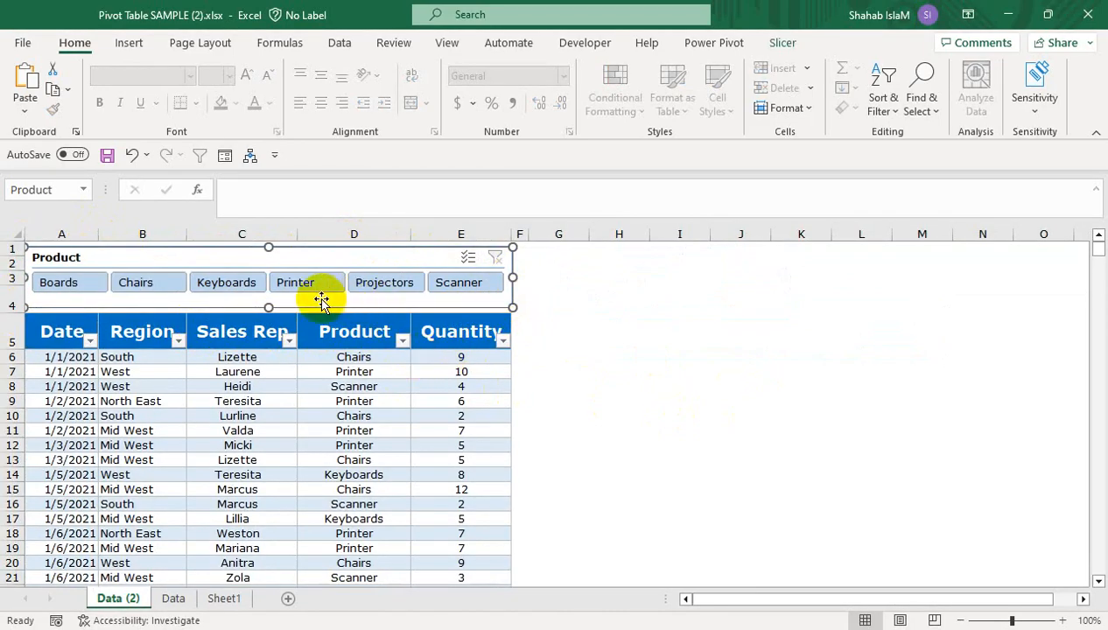
Apply a different blue slicer style to the Product slicer and trim its height to about 0.73"
left_click(782, 44)
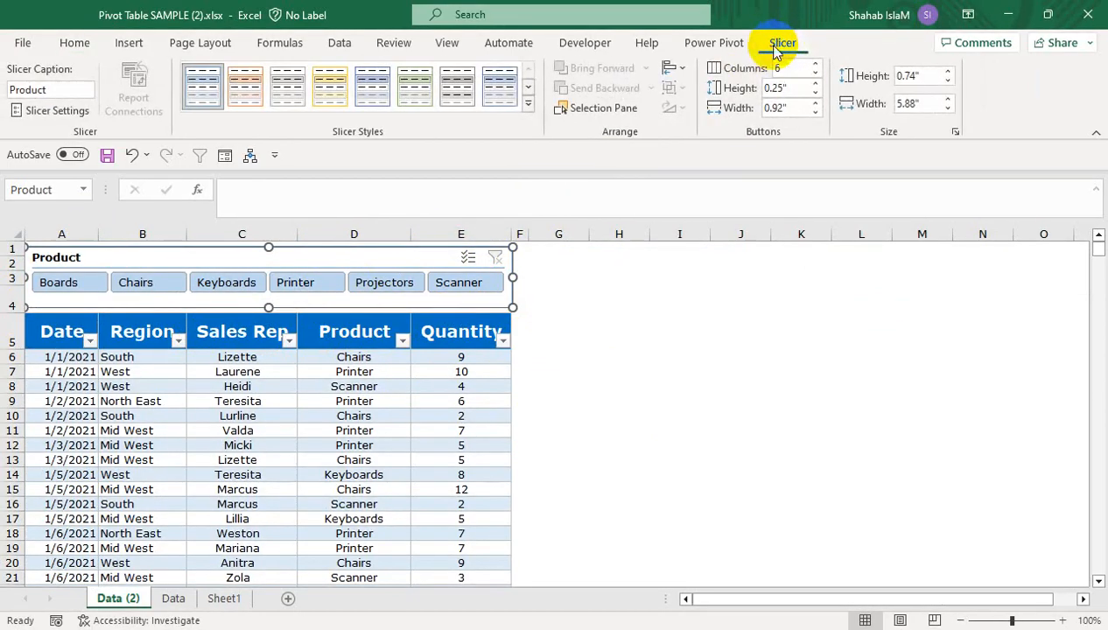
left_click(511, 93)
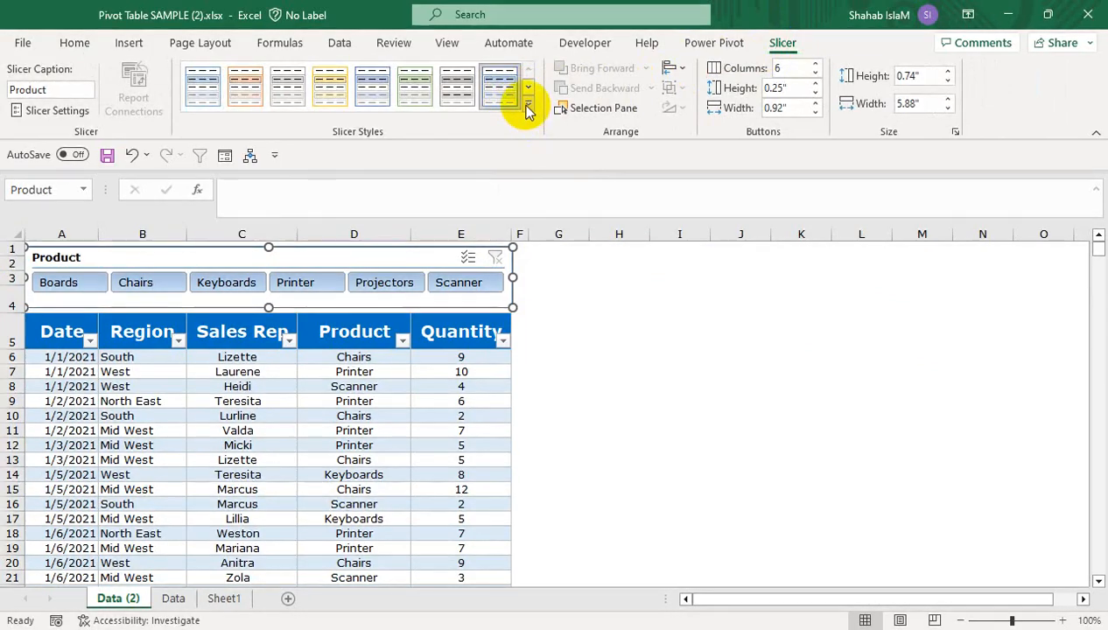
left_click(527, 106)
left_click(535, 328)
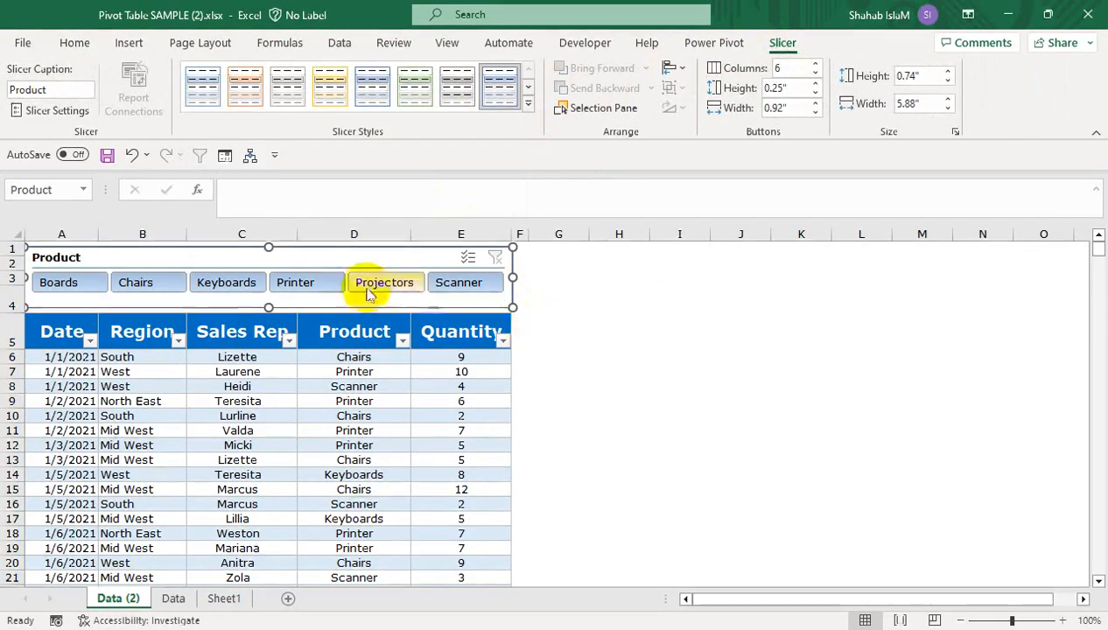
left_click_drag(268, 248, 269, 246)
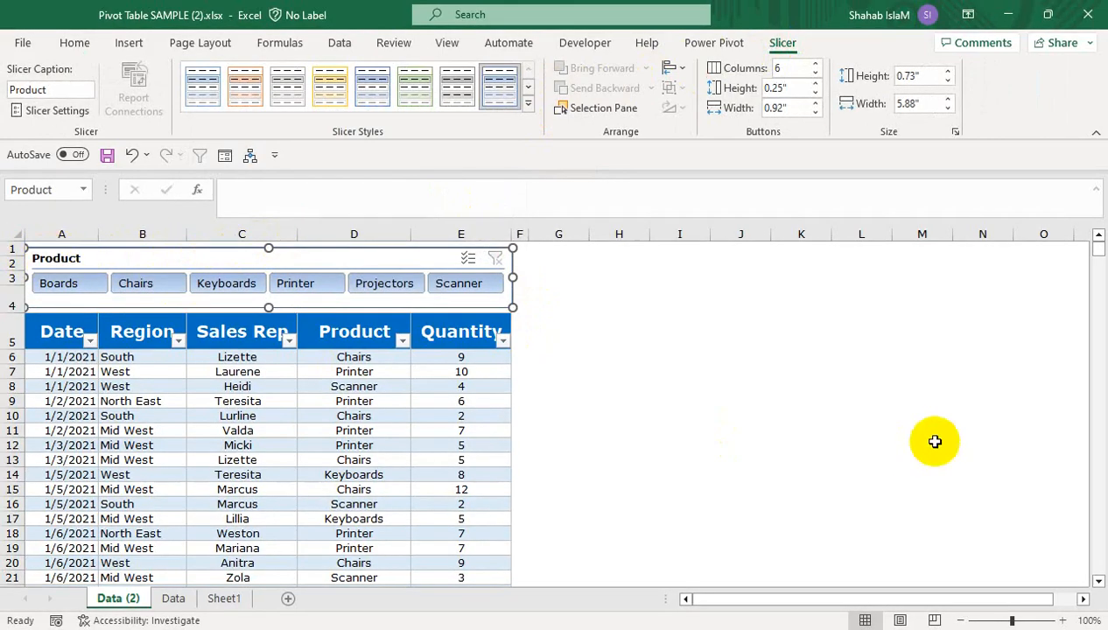
left_click(757, 367)
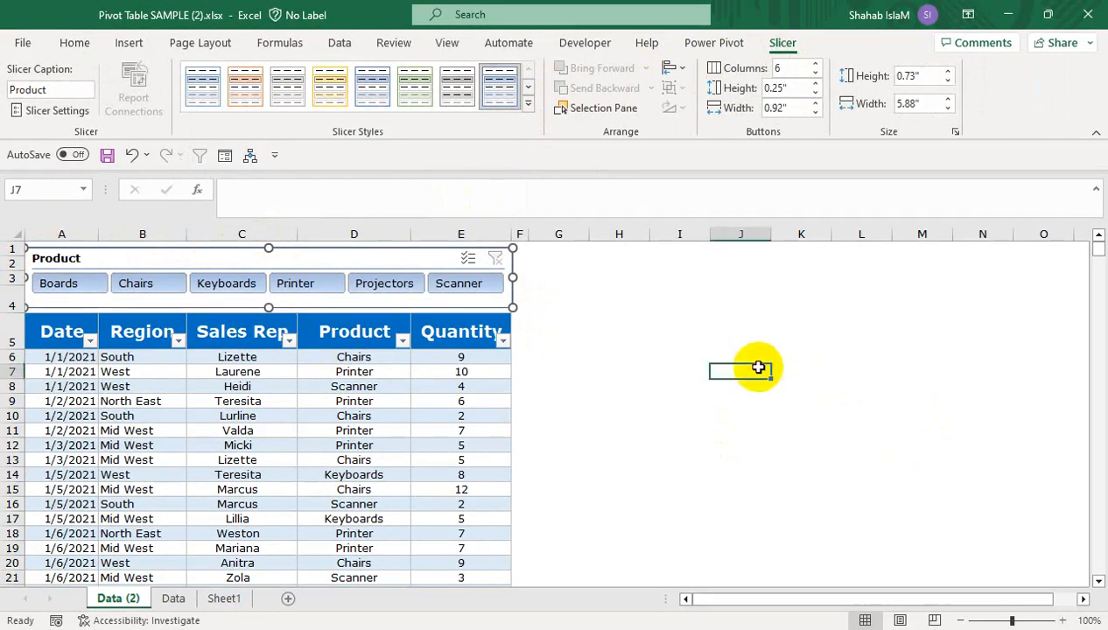
Filter the Product column to Chairs only through its header filter, and clear that filter again
left_click(347, 331)
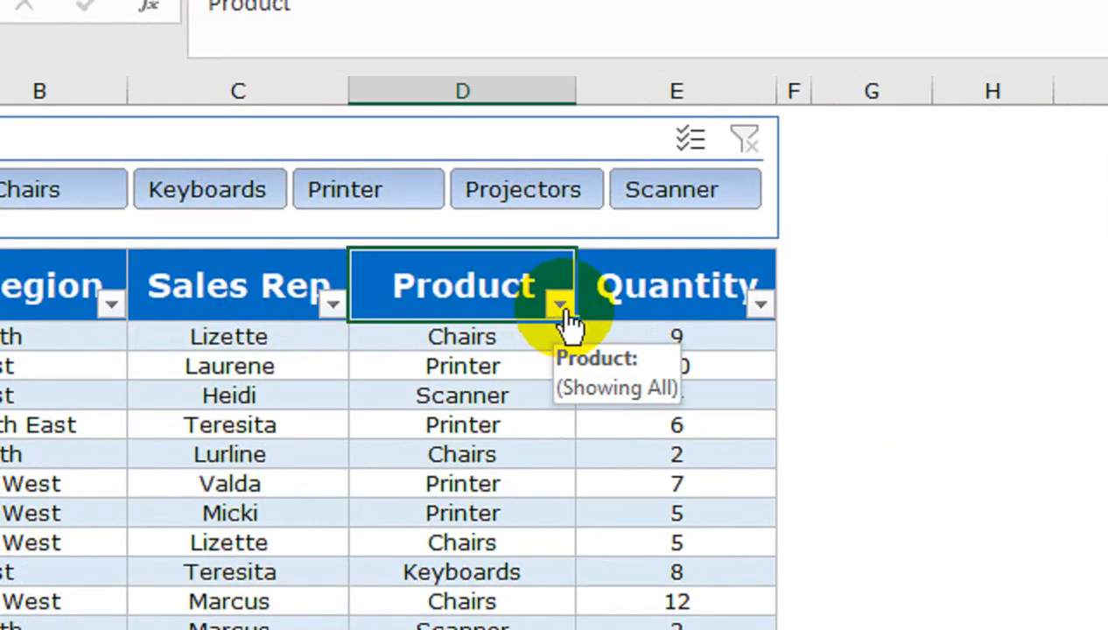
left_click(567, 334)
left_click(559, 305)
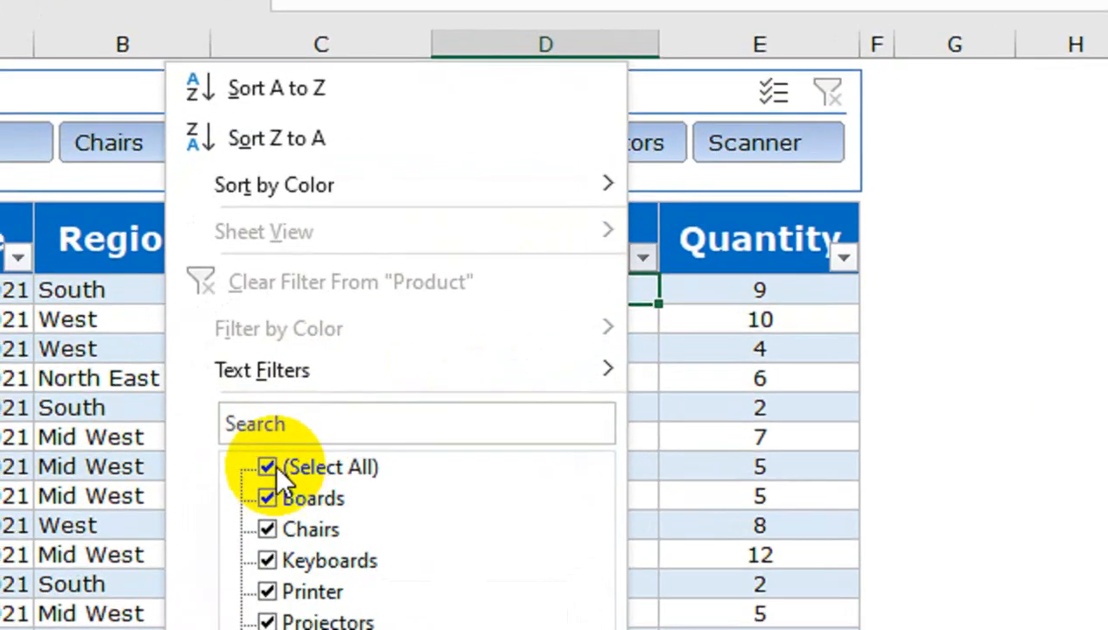
left_click(269, 466)
left_click(271, 529)
left_click(493, 575)
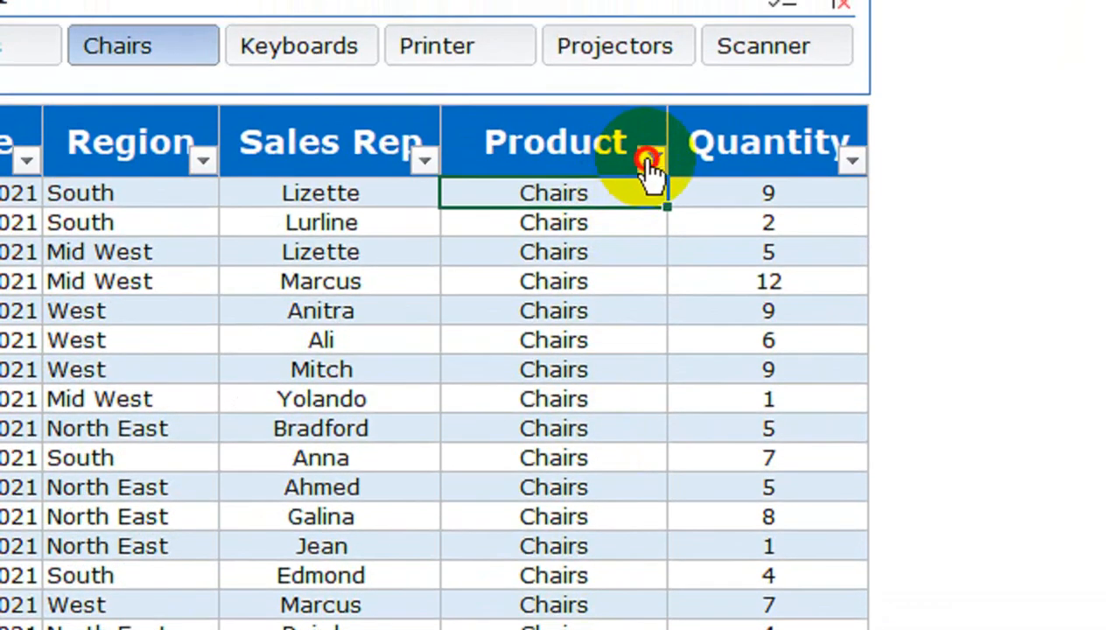
left_click(651, 50)
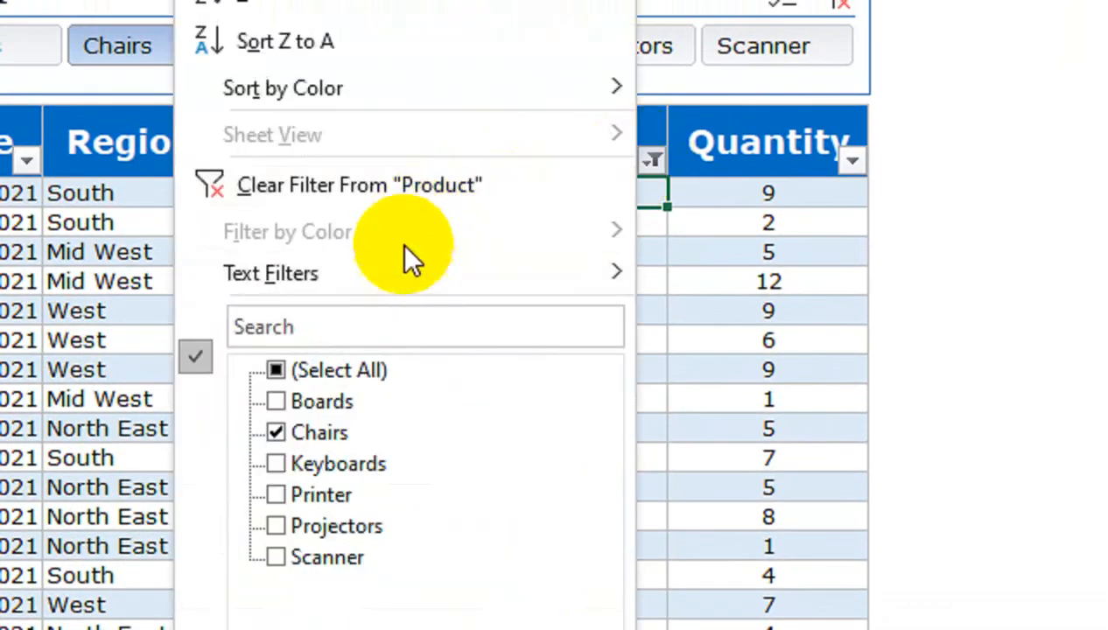
left_click(422, 185)
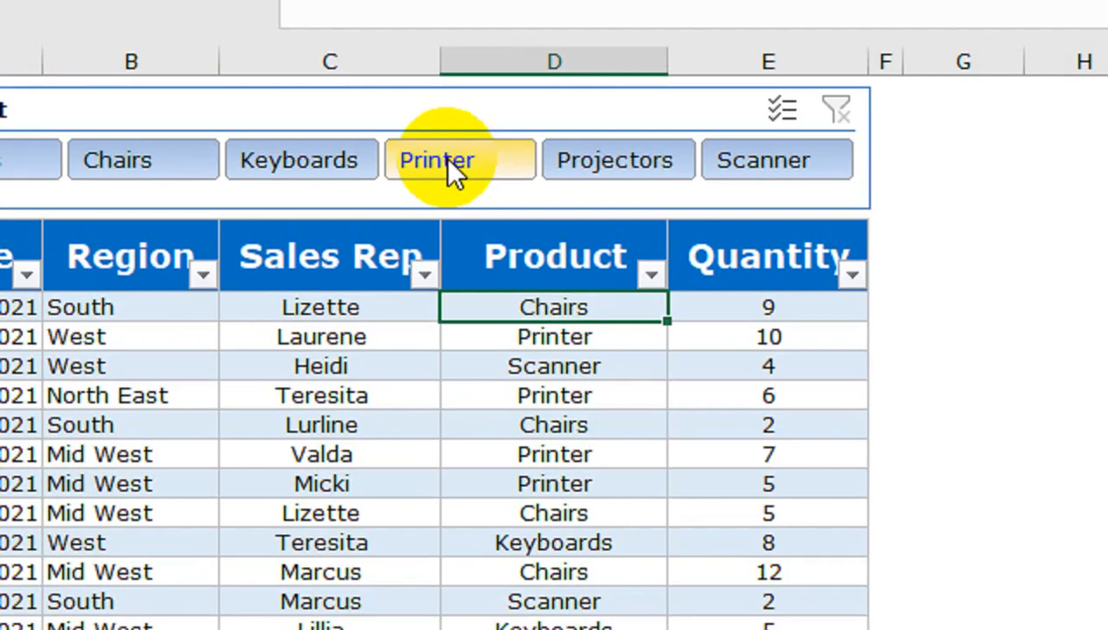
Filter the table to Printer with the Product slicer, and clear the slicer's filter
left_click(448, 162)
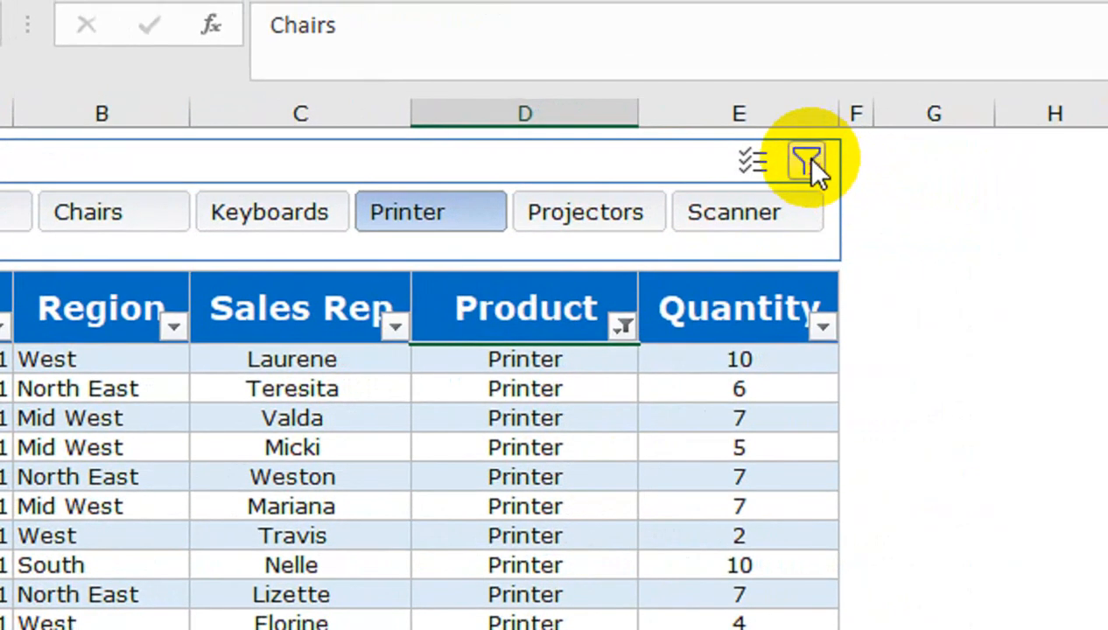
left_click(809, 162)
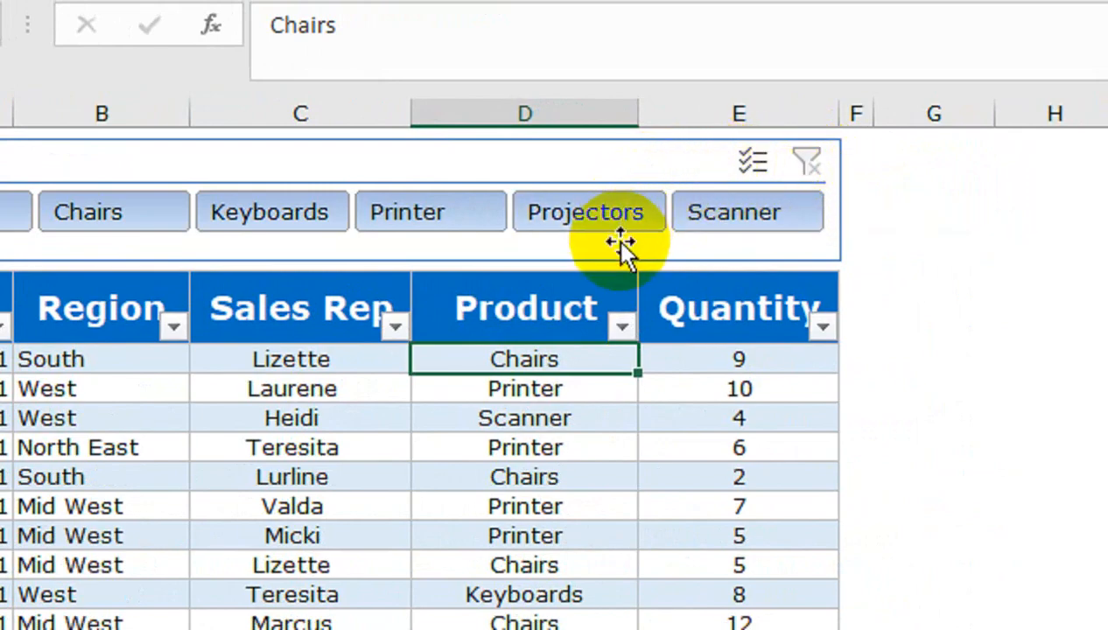
Filter the table to Scanner, Boards and Printer together with the Product slicer
left_click(691, 229)
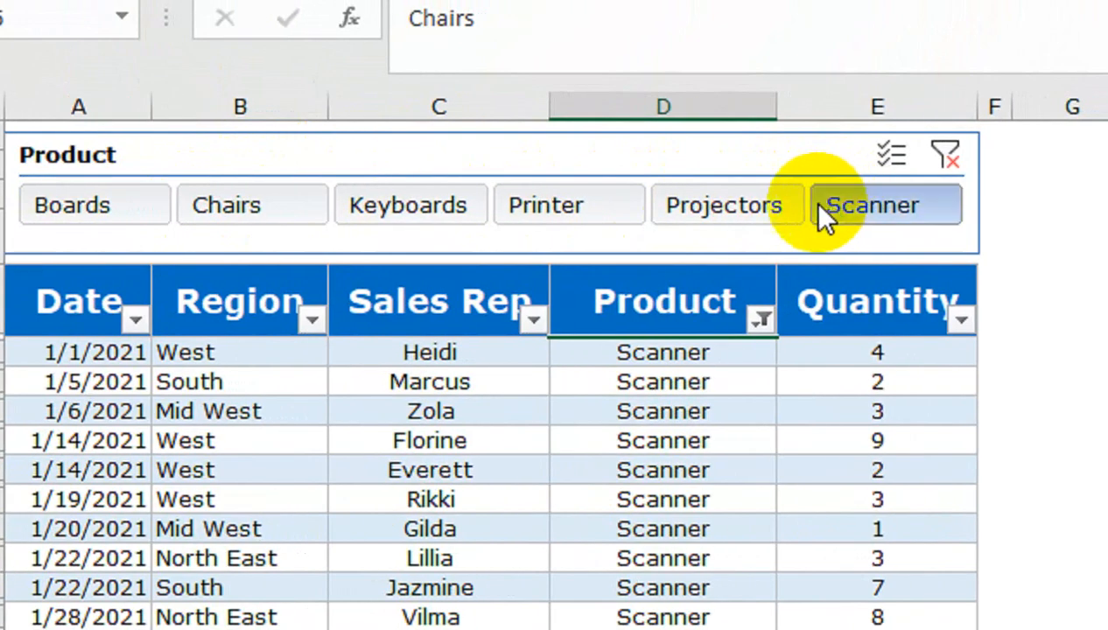
left_click(149, 214, "ctrl")
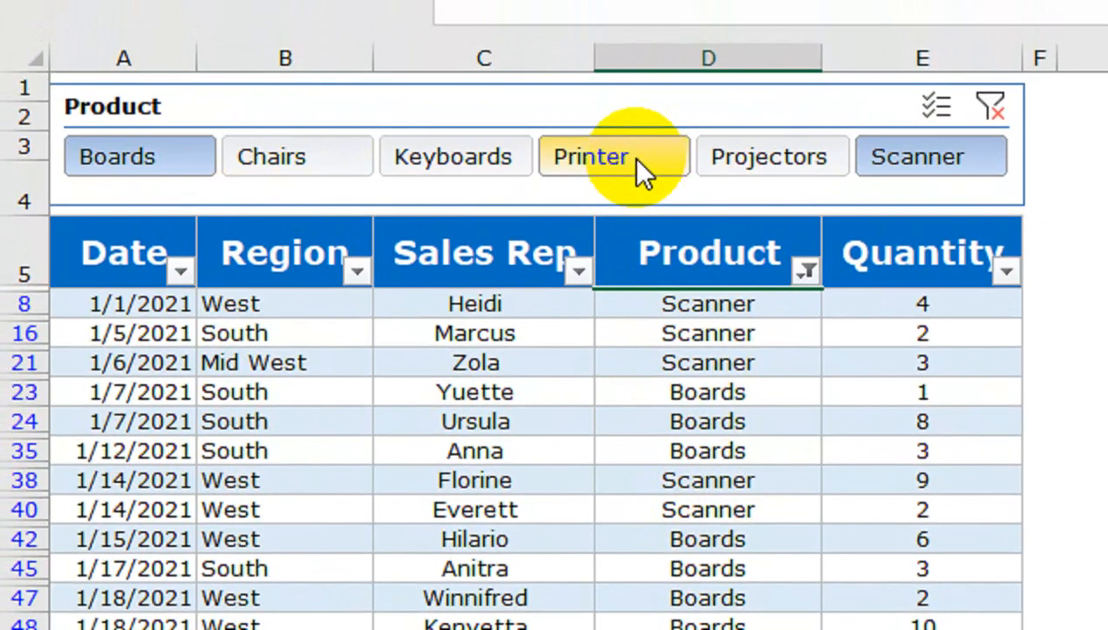
left_click(636, 81, "ctrl")
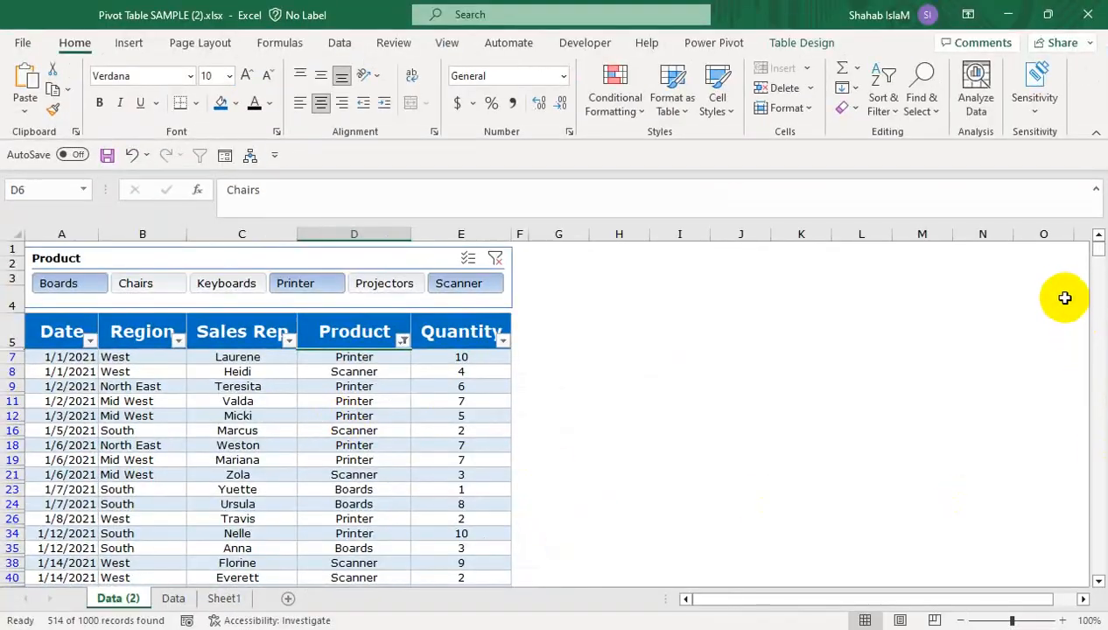
left_click_drag(1098, 251, 1087, 218)
Reduce the Product slicer's selection to Scanner only, and clear the filter to restore all records
left_click(455, 282)
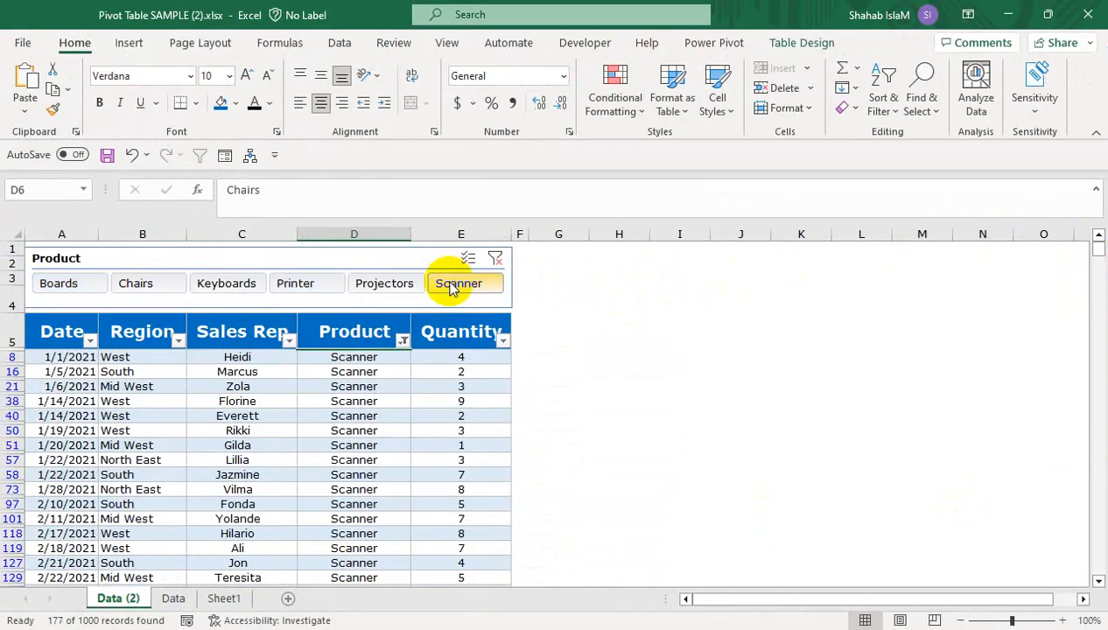
left_click_drag(1099, 254, 1099, 223)
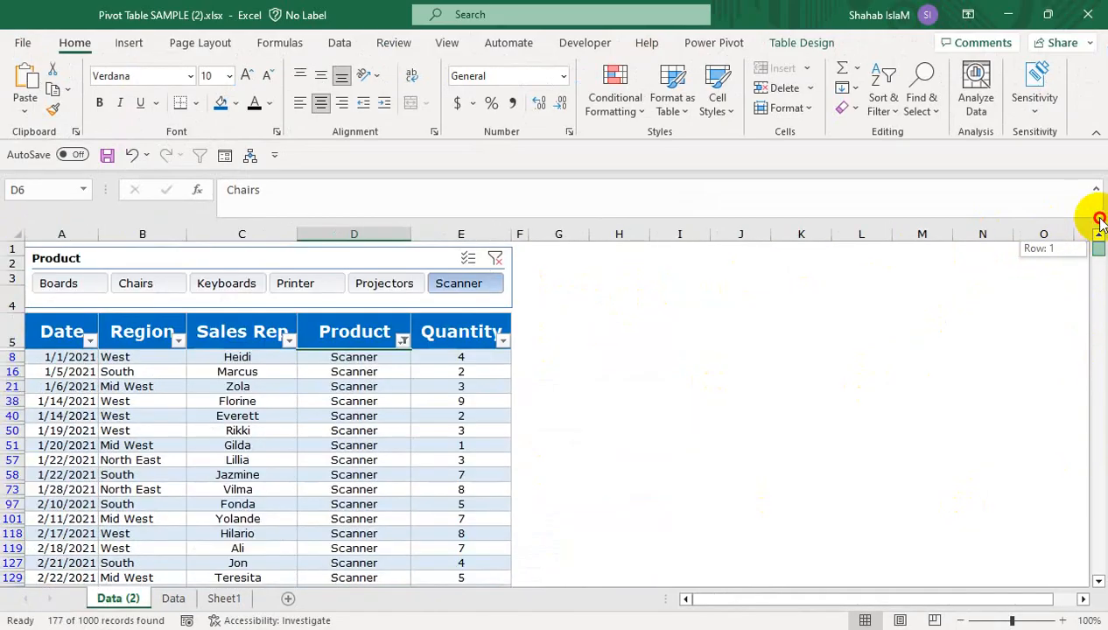
left_click(495, 258)
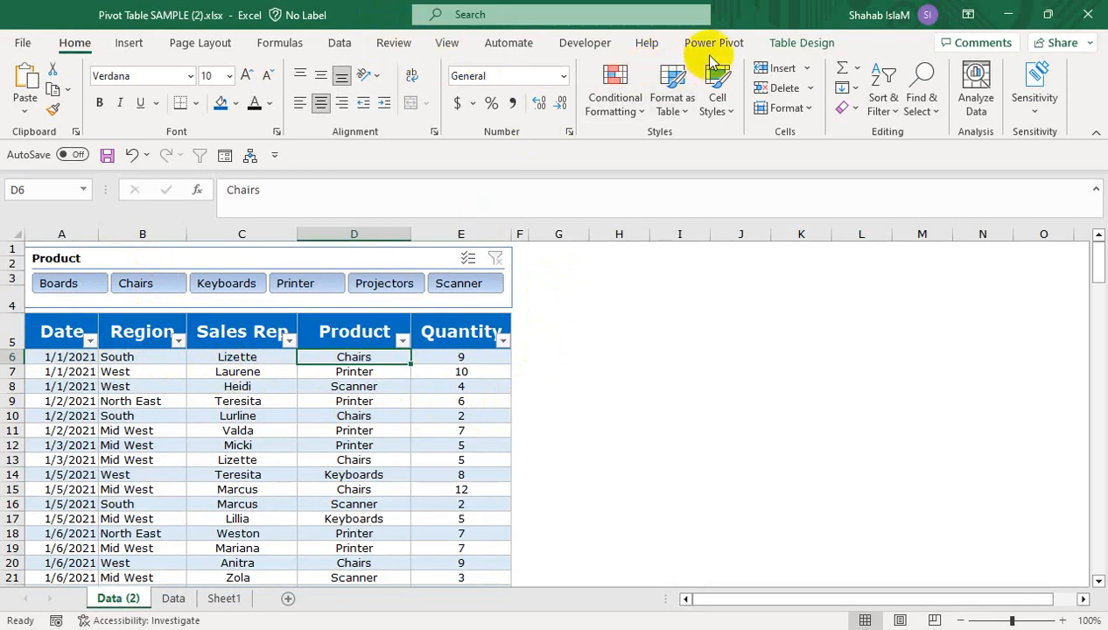
Insert a second slicer for the table's Region field
left_click(783, 45)
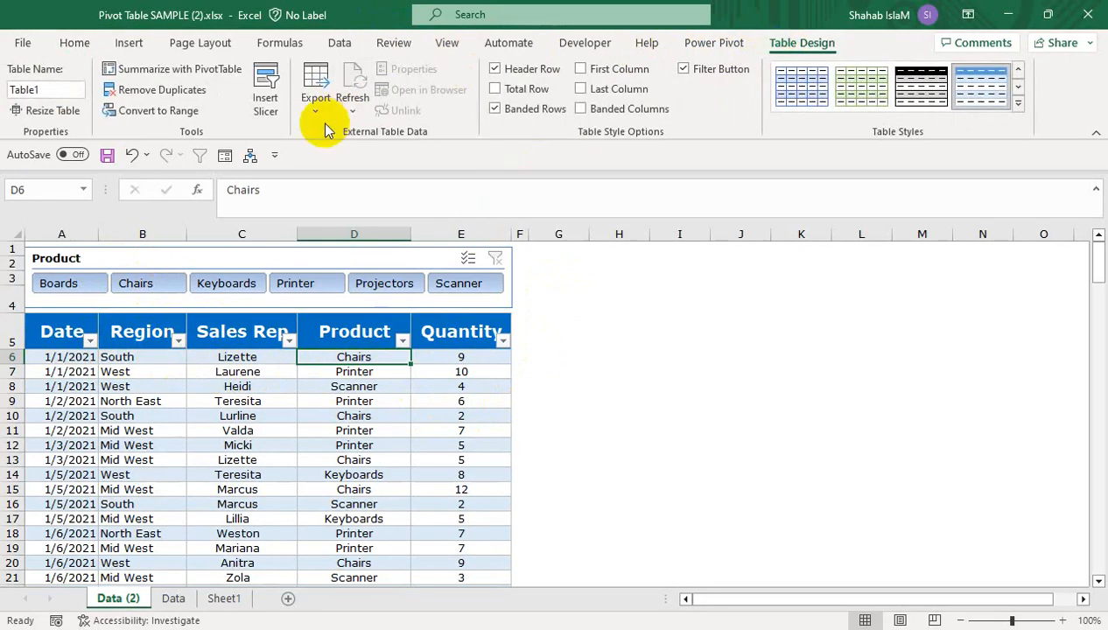
left_click(267, 104)
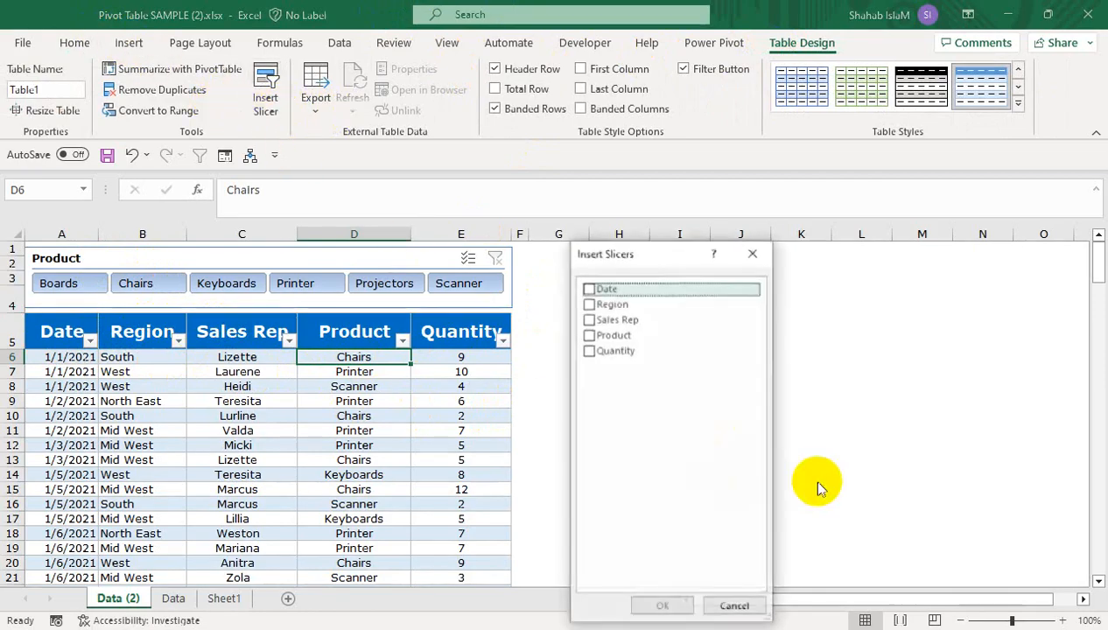
left_click(588, 304)
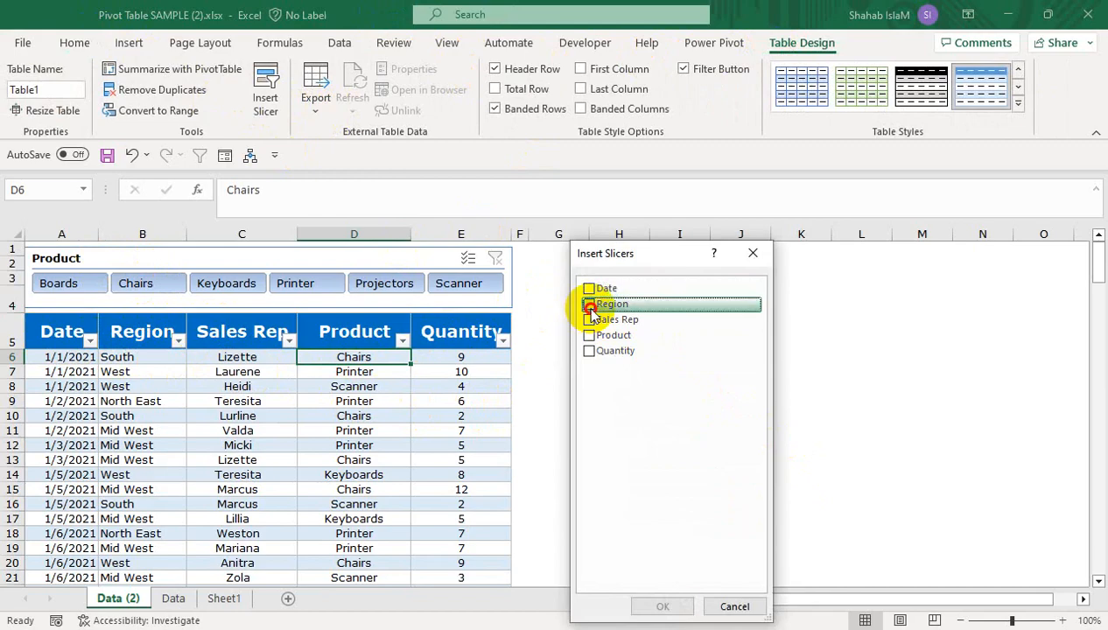
left_click(662, 607)
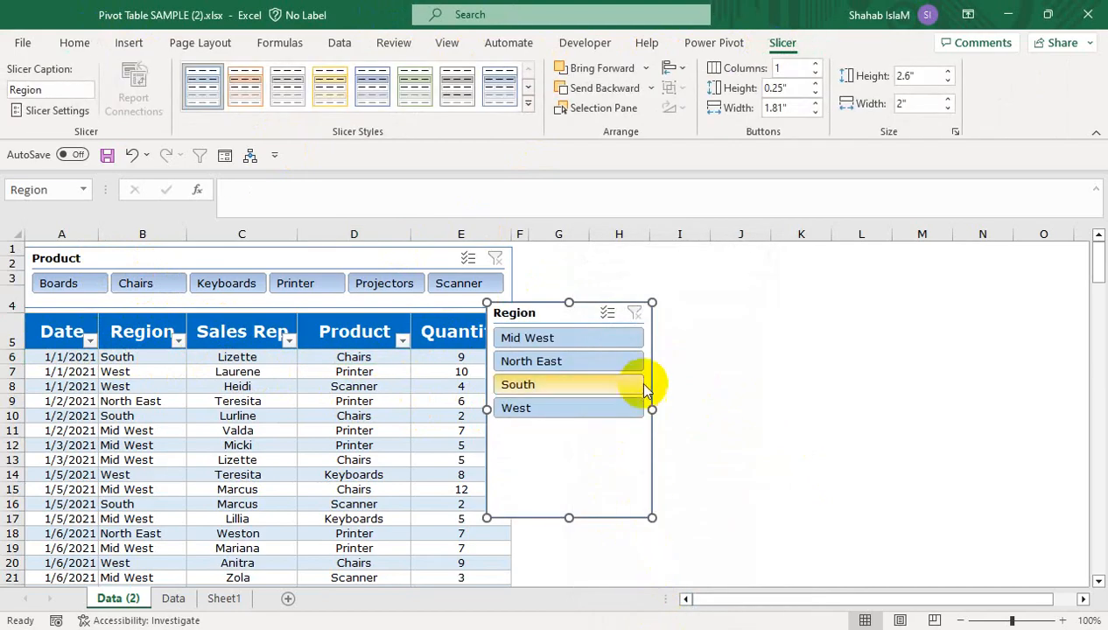
Resize the Region slicer to about 1.43" wide and 1.55" high, and place it beside the Product slicer
left_click_drag(655, 409, 811, 382)
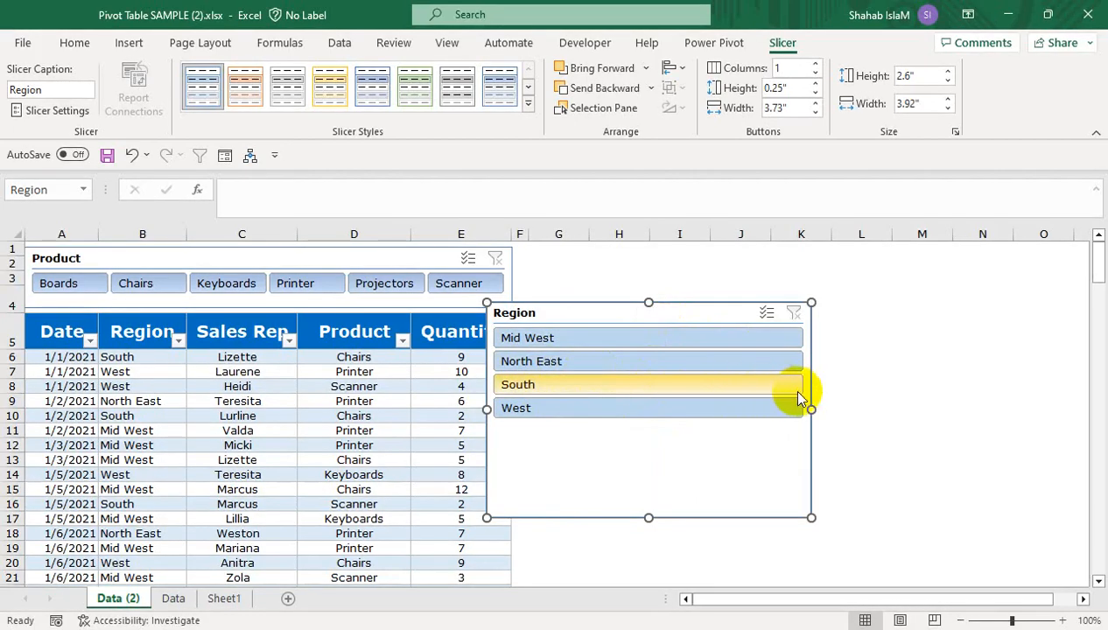
left_click_drag(812, 410, 605, 410)
left_click_drag(545, 518, 560, 429)
left_click_drag(514, 303, 540, 241)
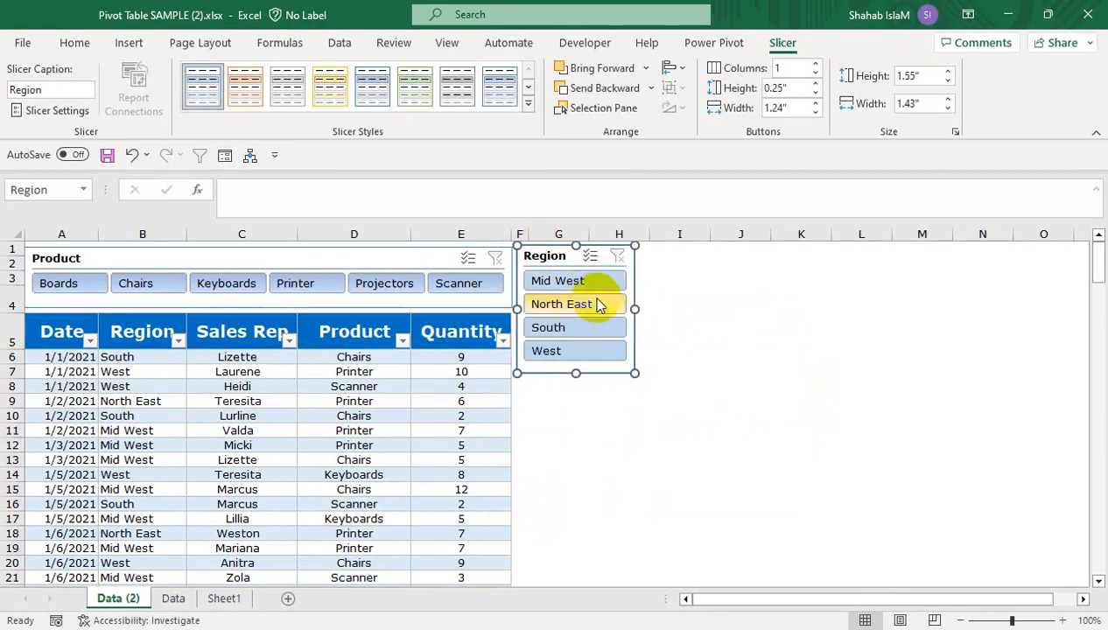
left_click(728, 388)
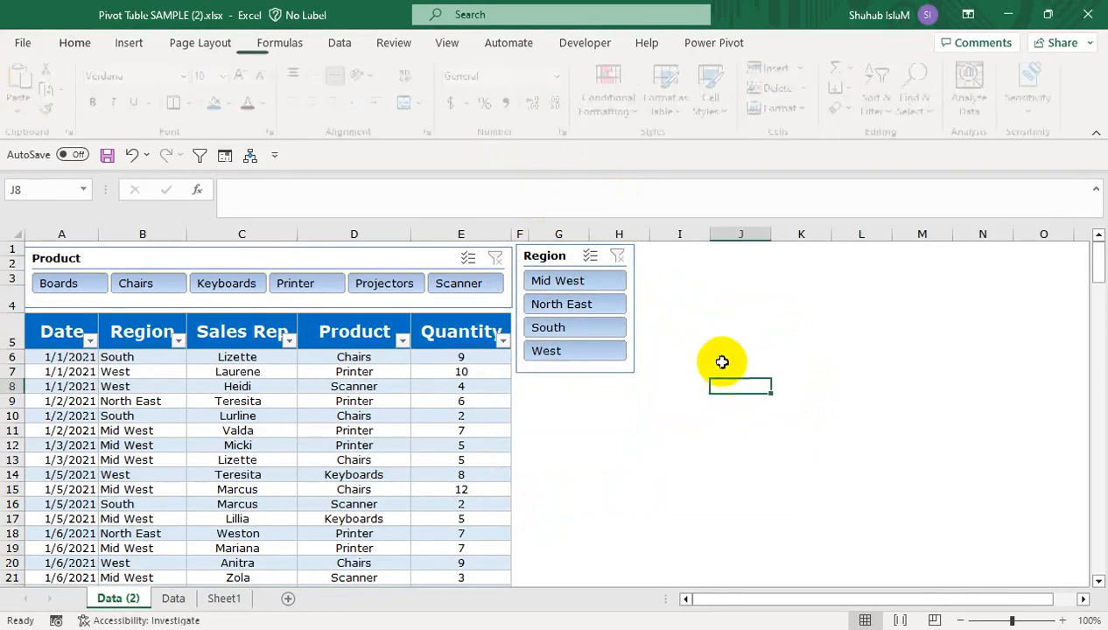
Filter the table to Mid West, North East, South and West in turn with the Region slicer, and clear its filter
left_click(577, 286)
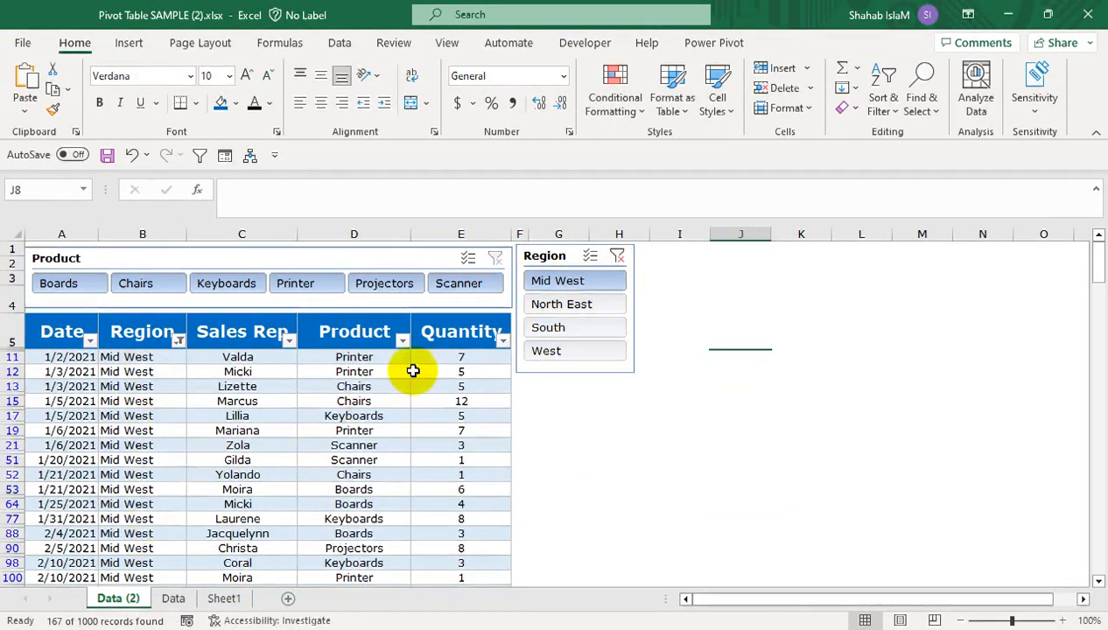
left_click(557, 307)
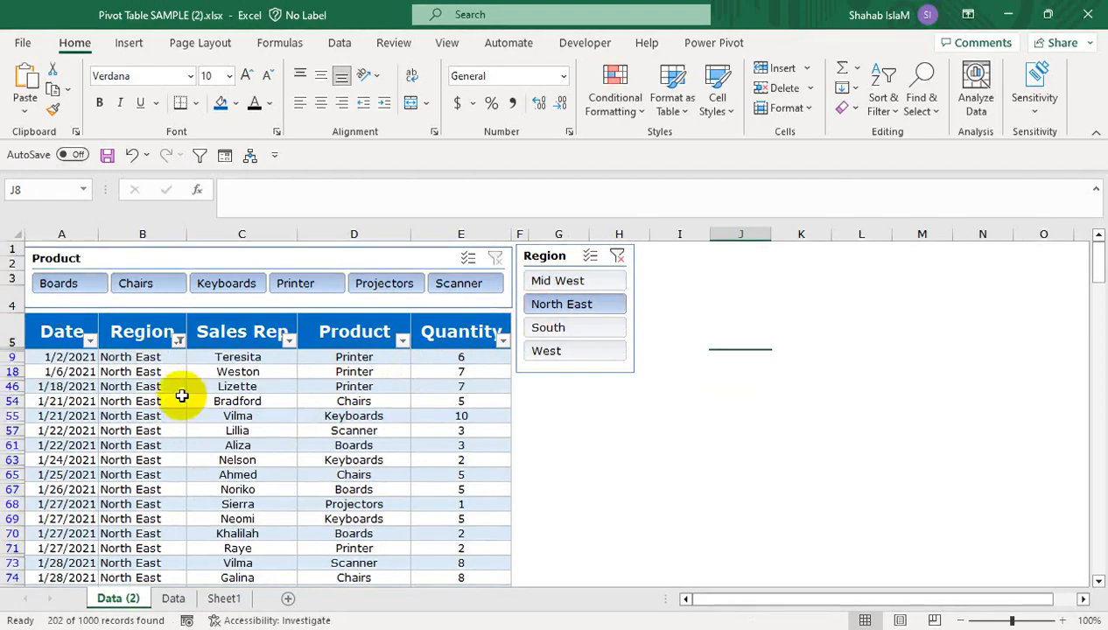
left_click(543, 326)
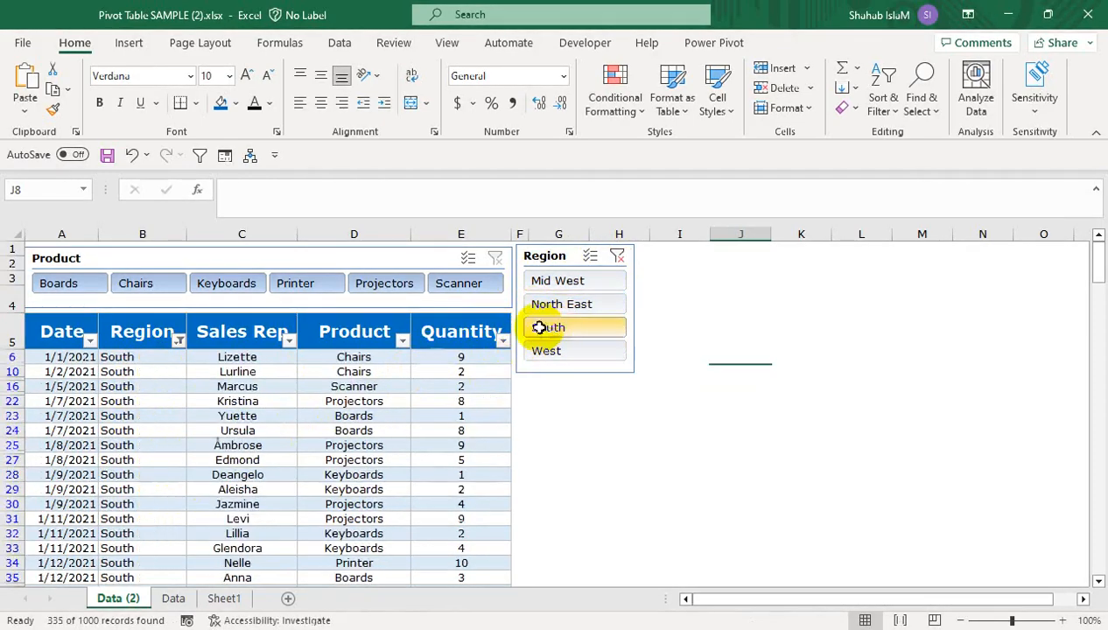
left_click(572, 358)
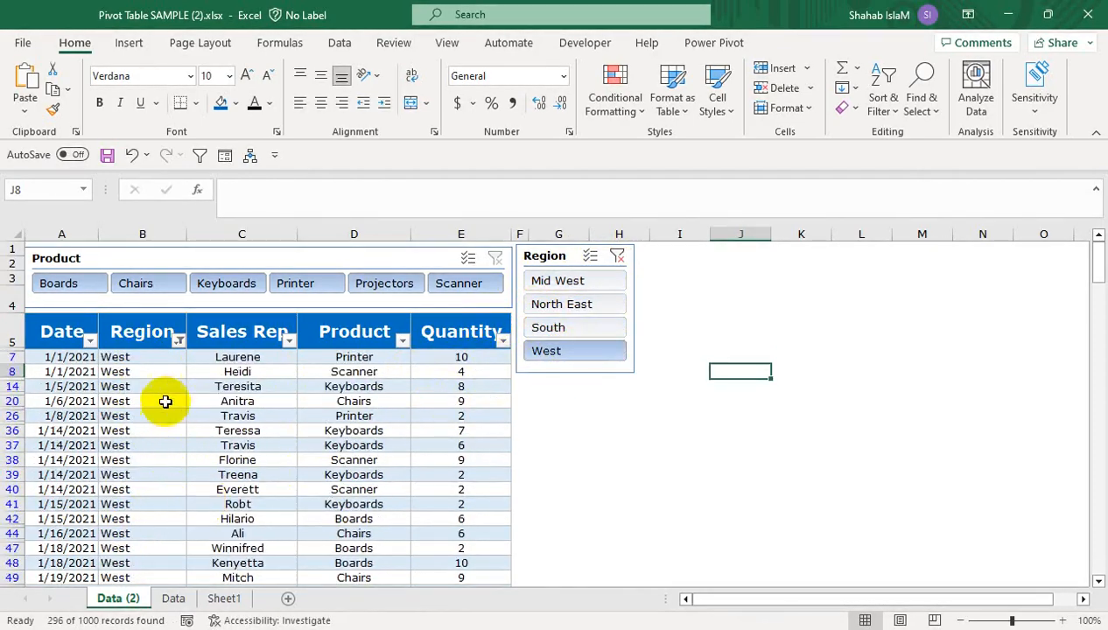
left_click(618, 257)
left_click_drag(382, 503, 366, 496)
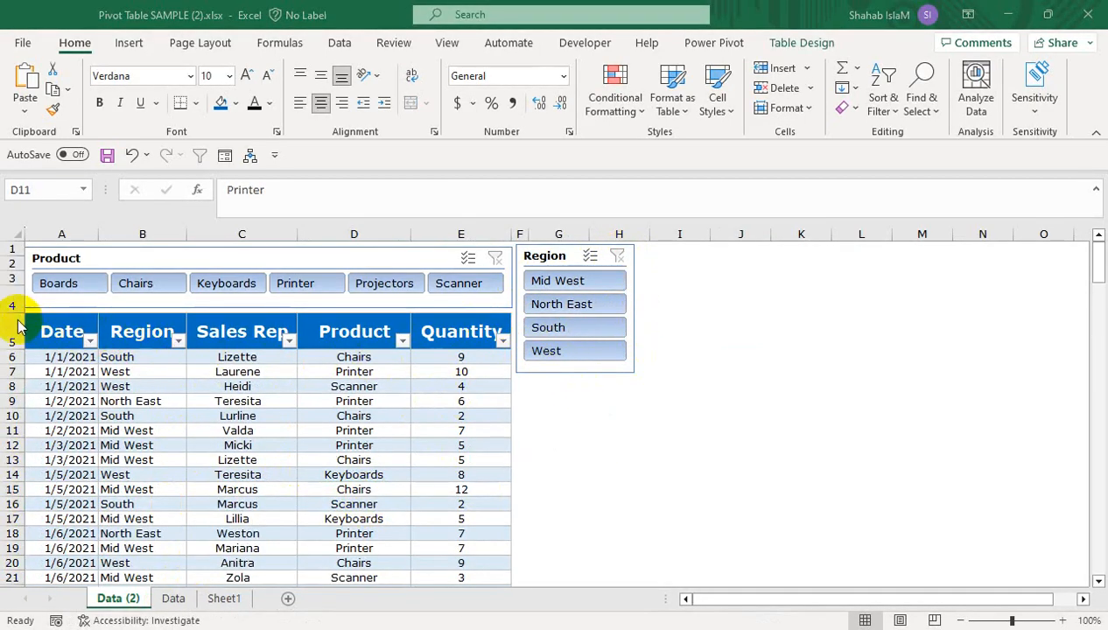
Insert two blank rows directly above the table's header row
left_click(15, 331)
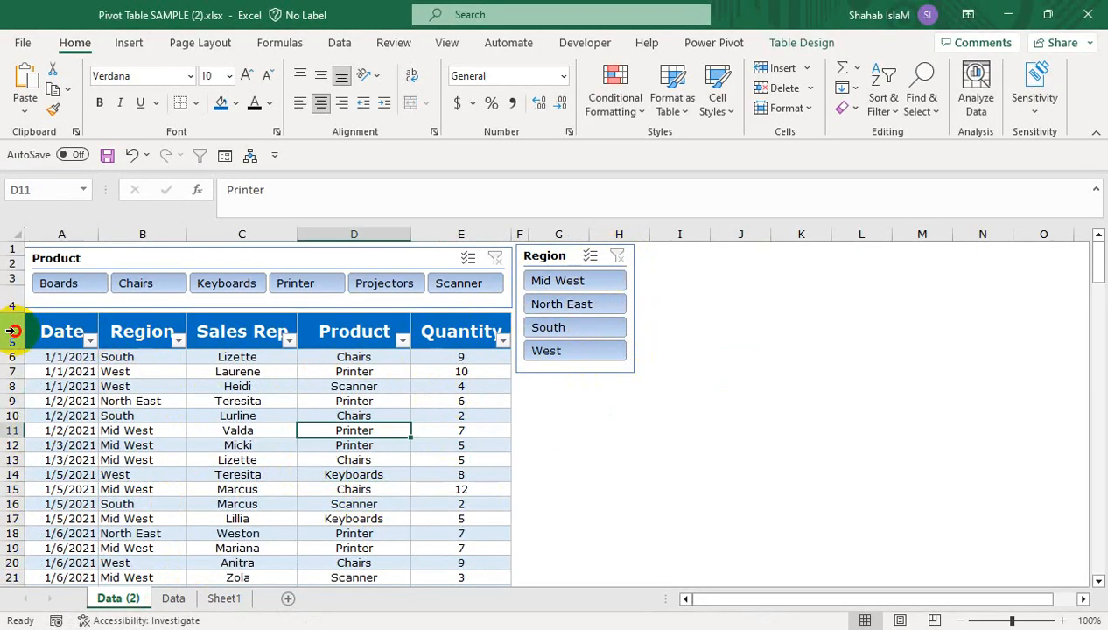
left_click(13, 330)
key("ctrl+shift+plus")
key("ctrl+shift+plus")
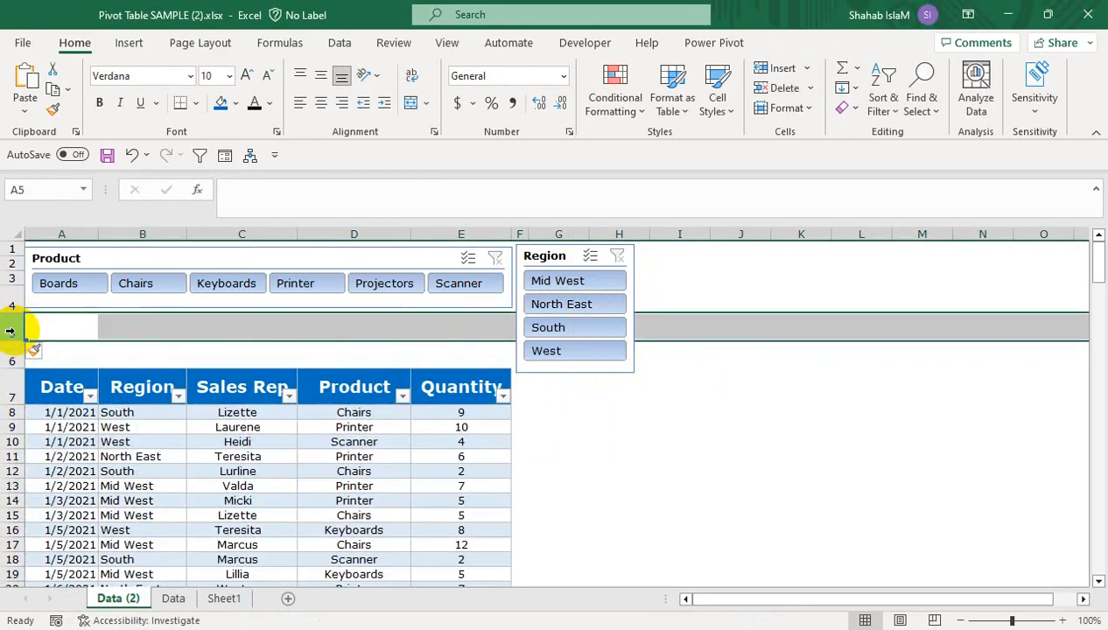
Widen the Region slicer to about 5.87" and arrange its buttons in 4 columns
left_click(634, 297)
left_click(631, 300)
left_click_drag(631, 308, 1003, 308)
left_click(779, 44)
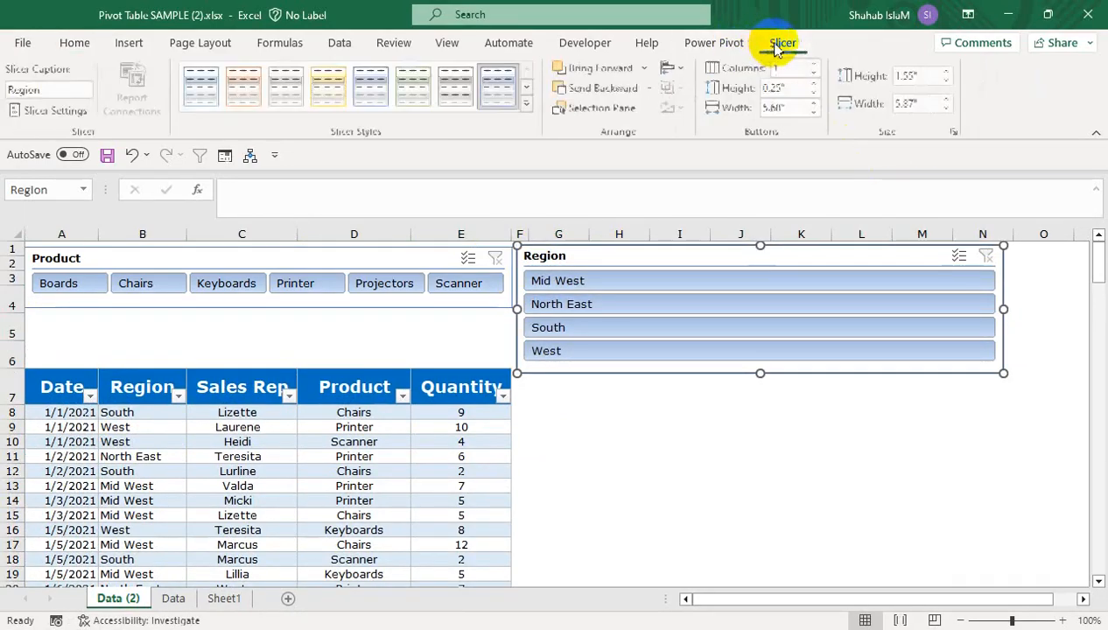
left_click(814, 64)
left_click(815, 64)
left_click(814, 64)
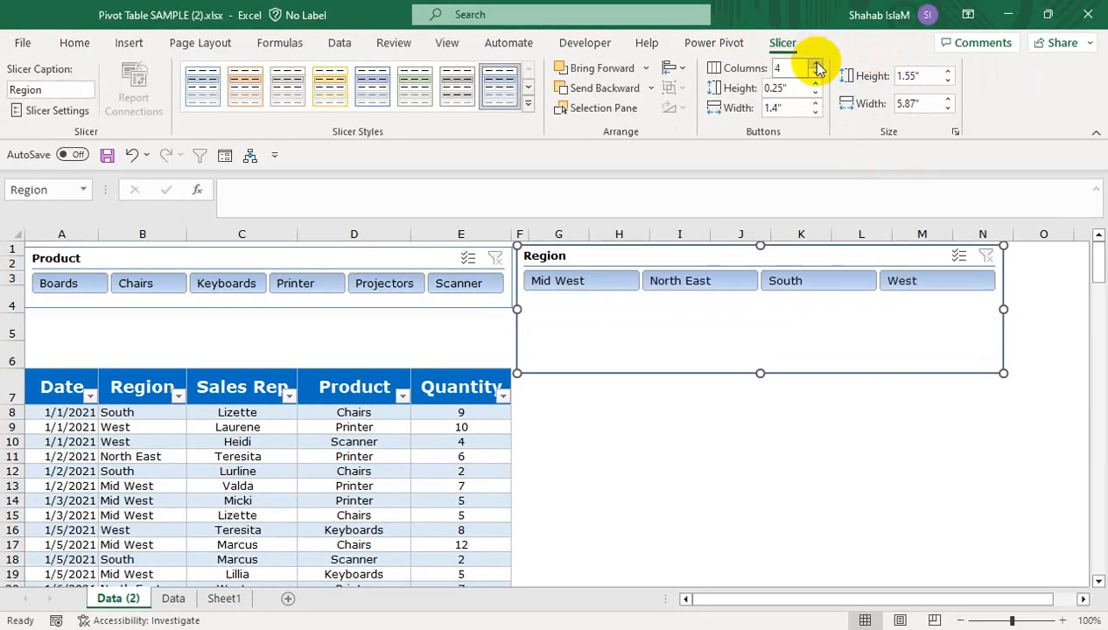
Place the Region slicer directly below the Product slicer and resize it to about 5.88" wide and 0.66" high
left_click_drag(717, 358, 217, 401)
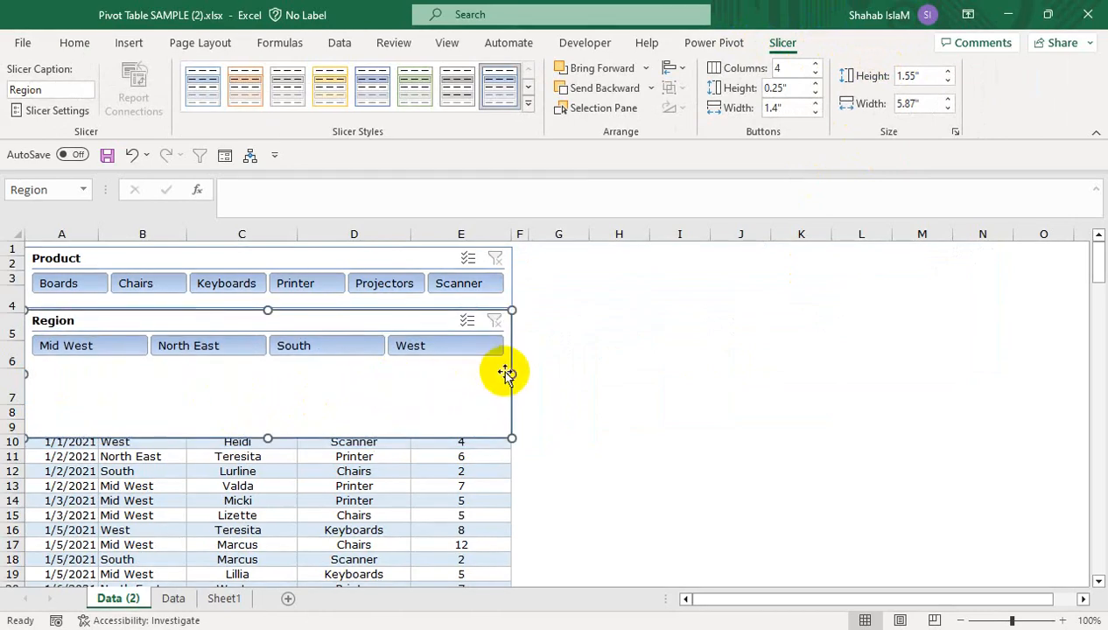
left_click_drag(509, 374, 478, 401)
left_click_drag(268, 435, 267, 359)
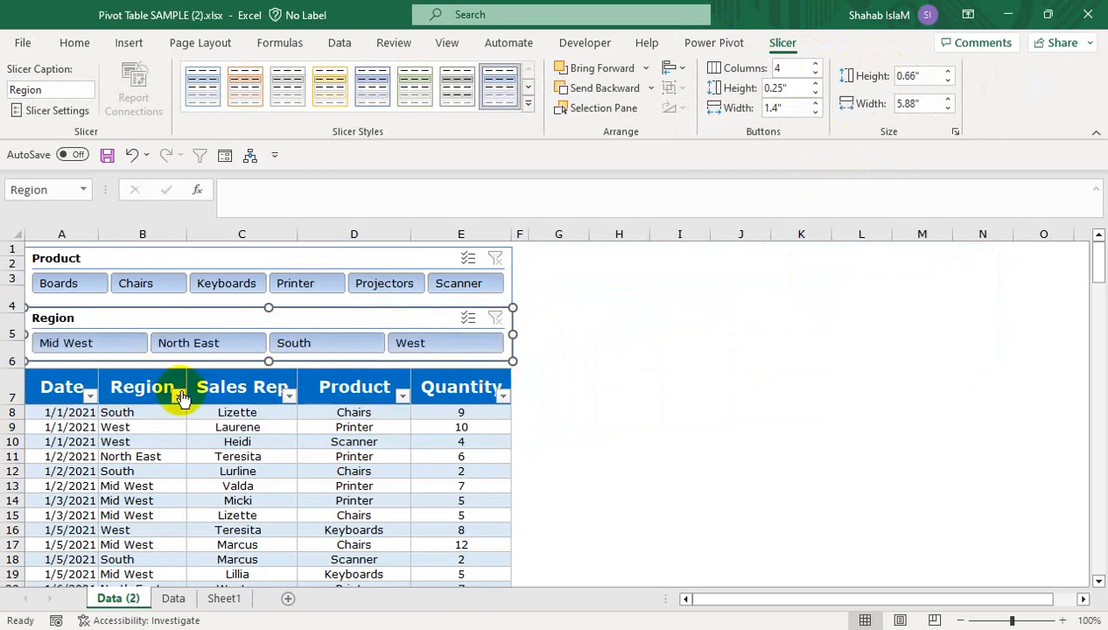
left_click(738, 378)
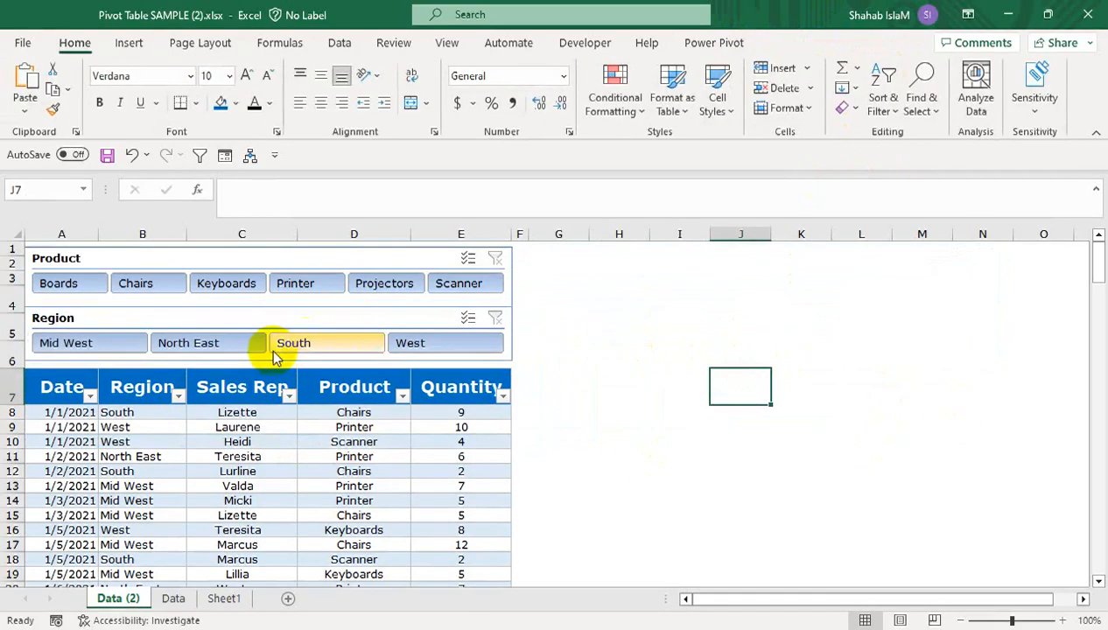
Filter the table to North East, South, West and Mid West in turn with the repositioned Region slicer, and clear its filter
left_click(190, 344)
left_click(345, 346)
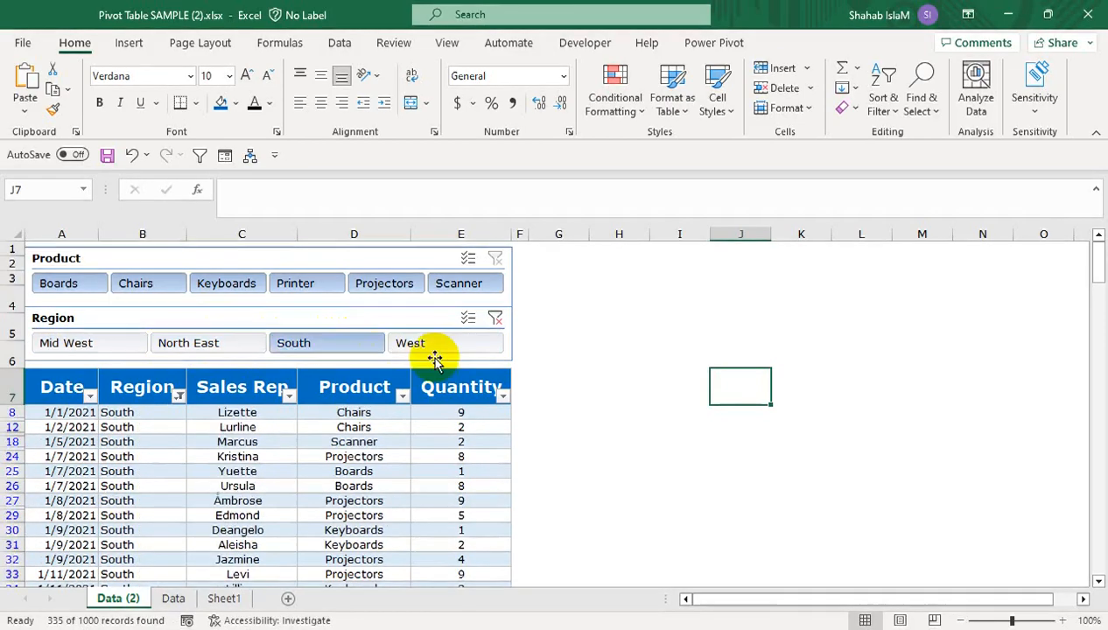
left_click(446, 357)
left_click(445, 348)
left_click(580, 354)
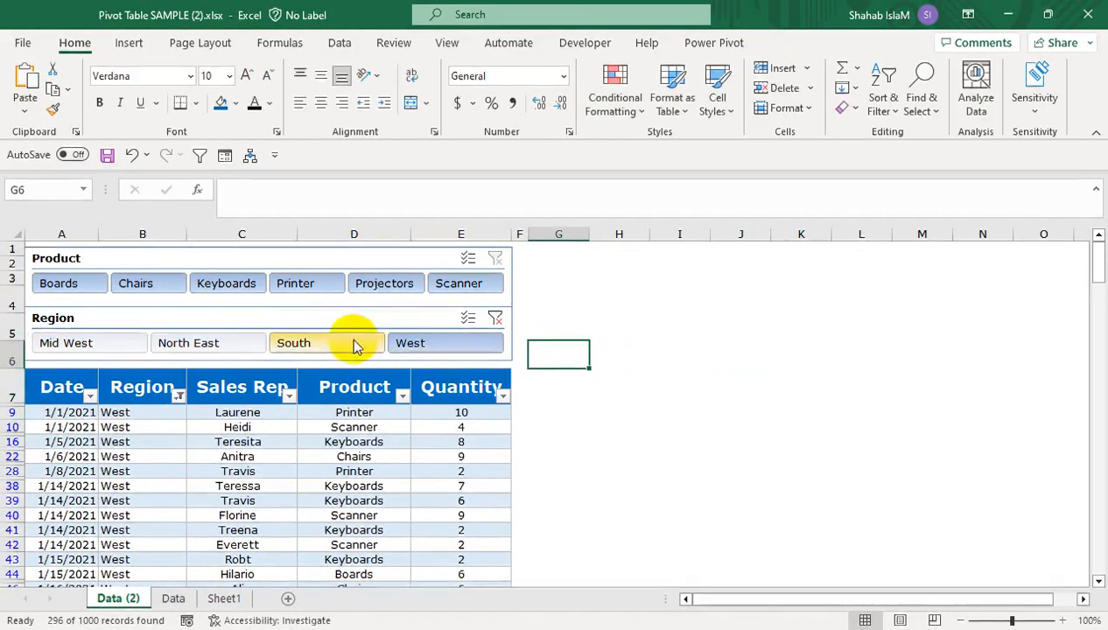
left_click(99, 347)
left_click(668, 440)
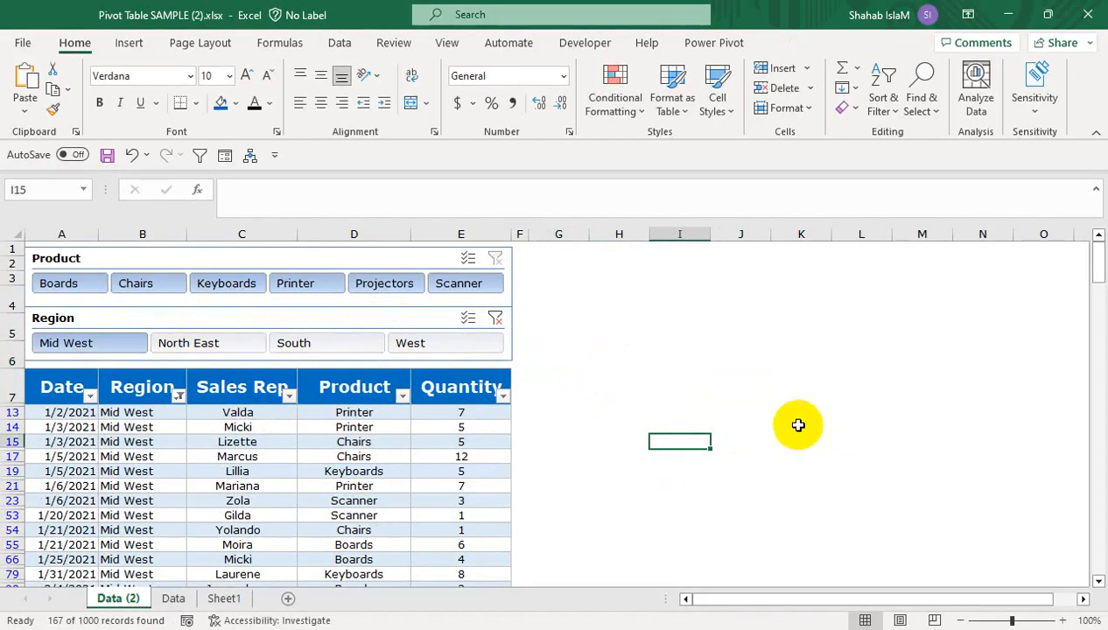
left_click(495, 318)
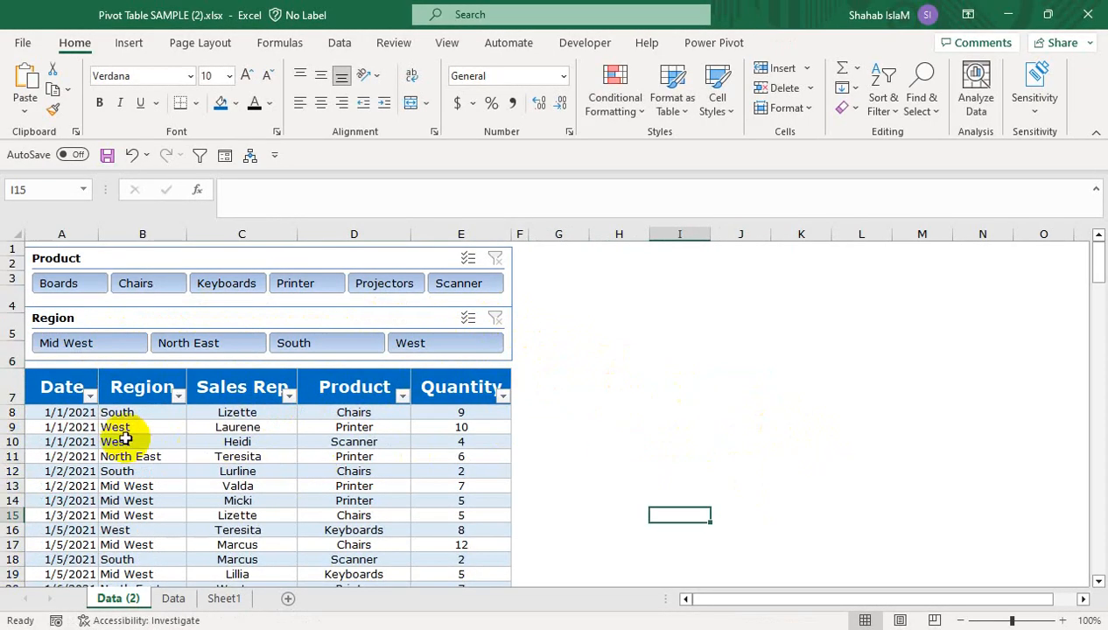
left_click(203, 440)
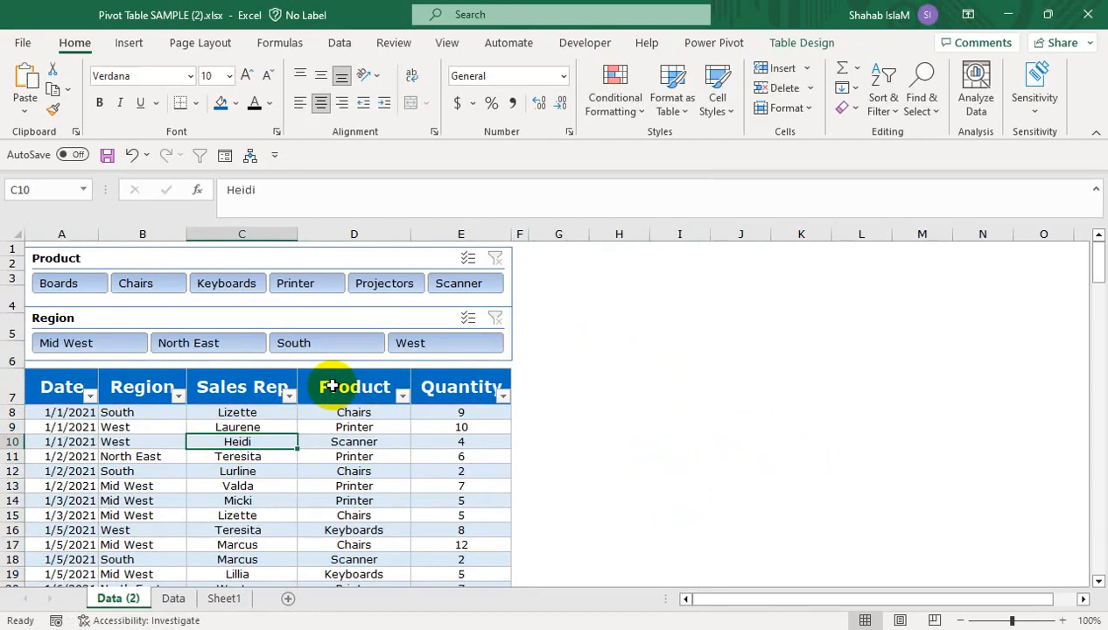
left_click(401, 398)
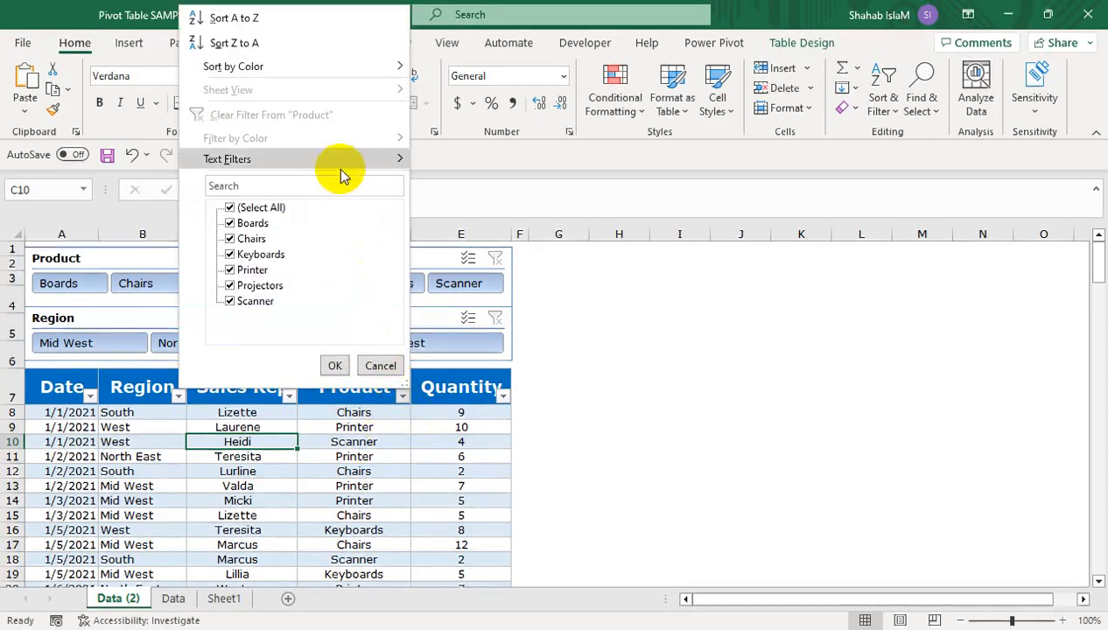
mouse_move(337, 158)
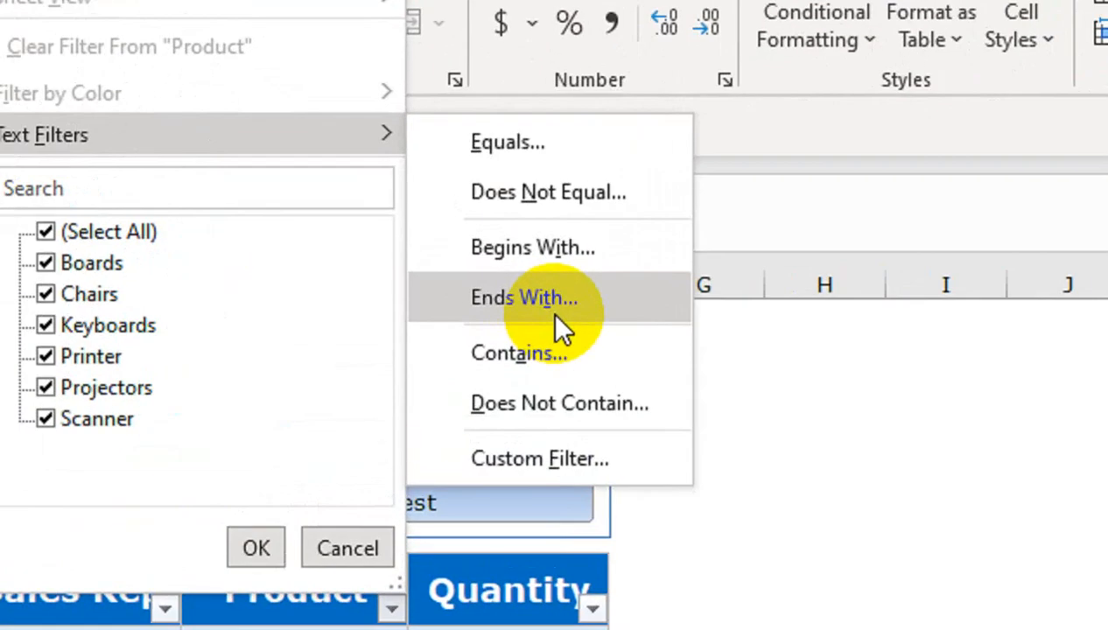
left_click(486, 249)
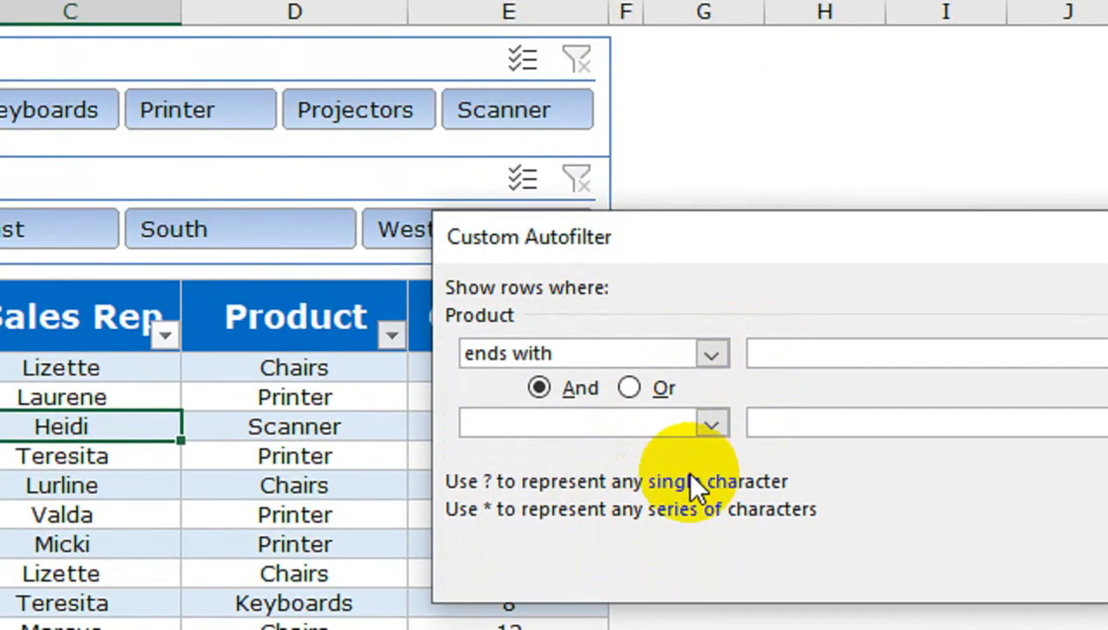
left_click(712, 353)
left_click(713, 355)
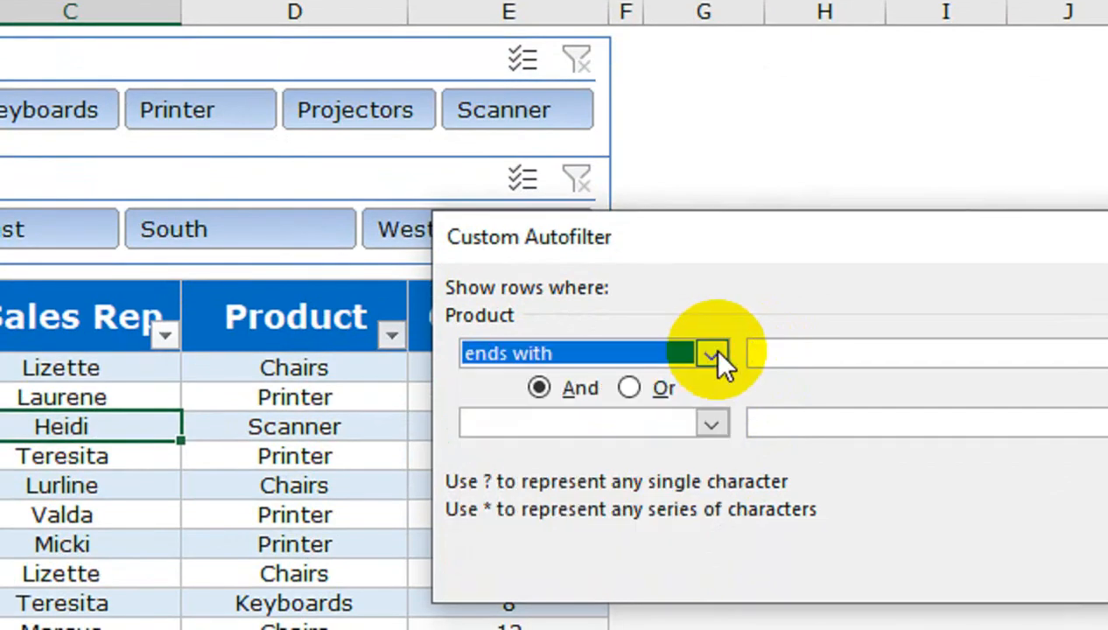
left_click(805, 352)
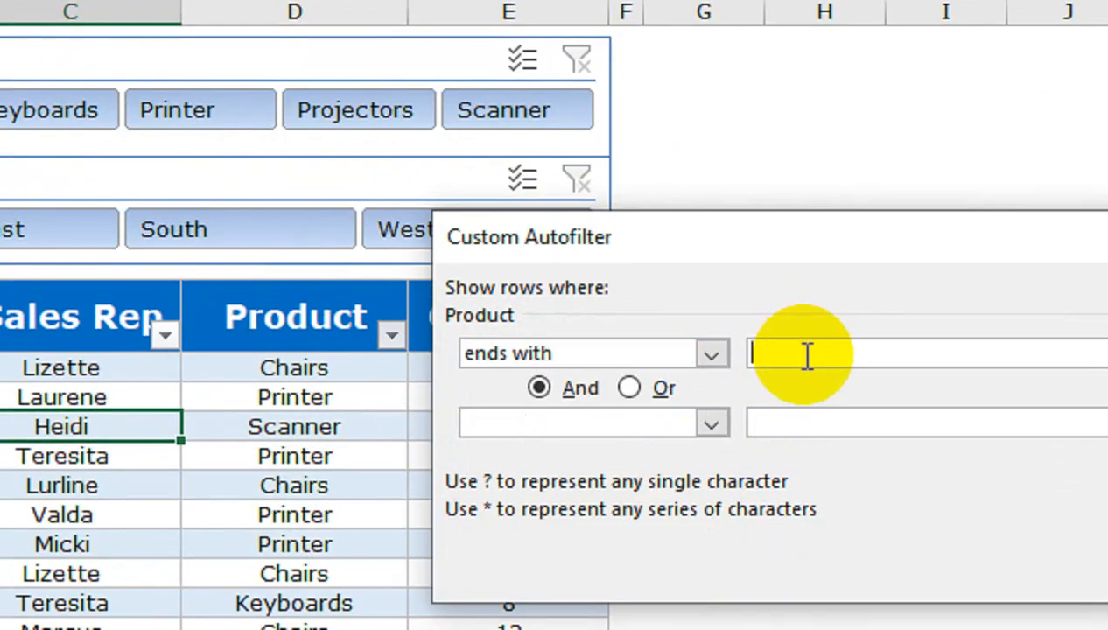
left_click_drag(792, 237, 632, 236)
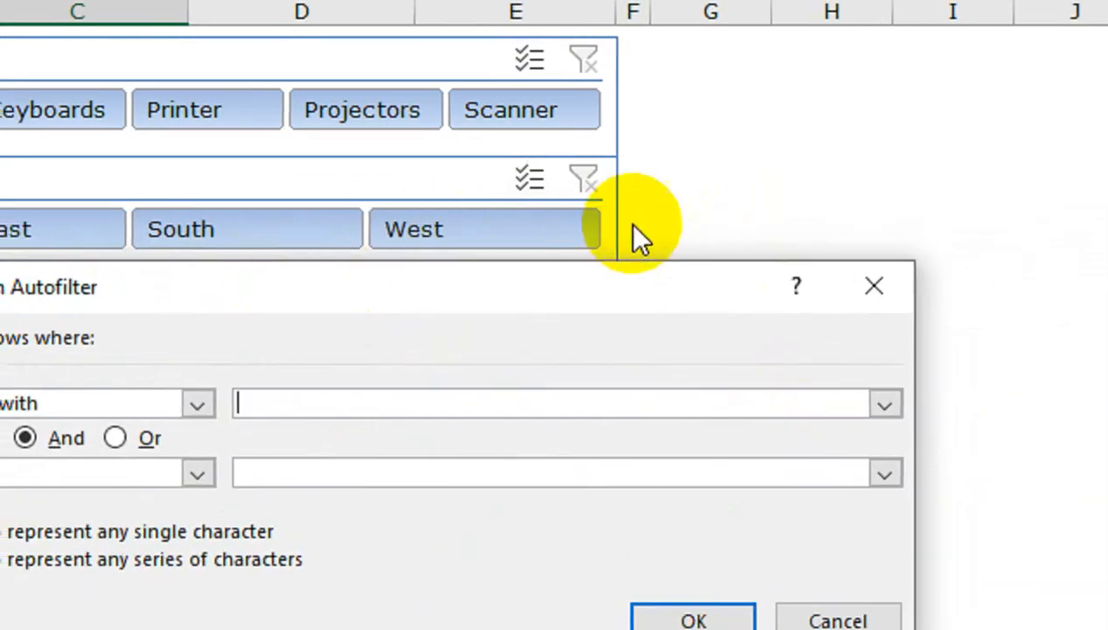
left_click(873, 286)
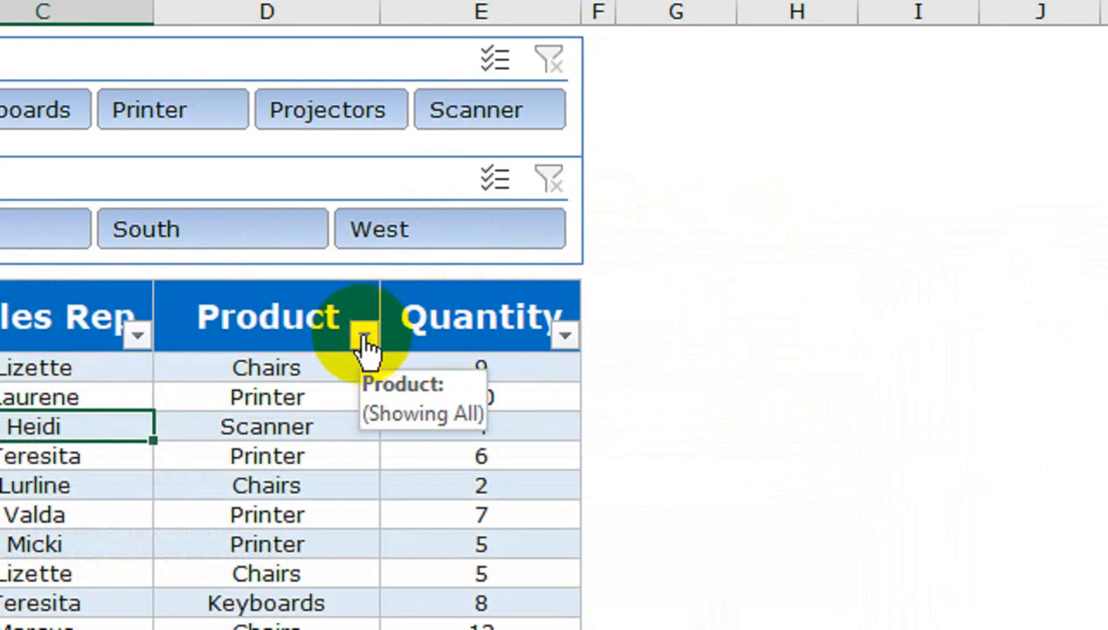
Apply a custom text filter to the Product column for values ending with "er", and clear that column's filter
left_click(284, 372)
left_click(364, 337)
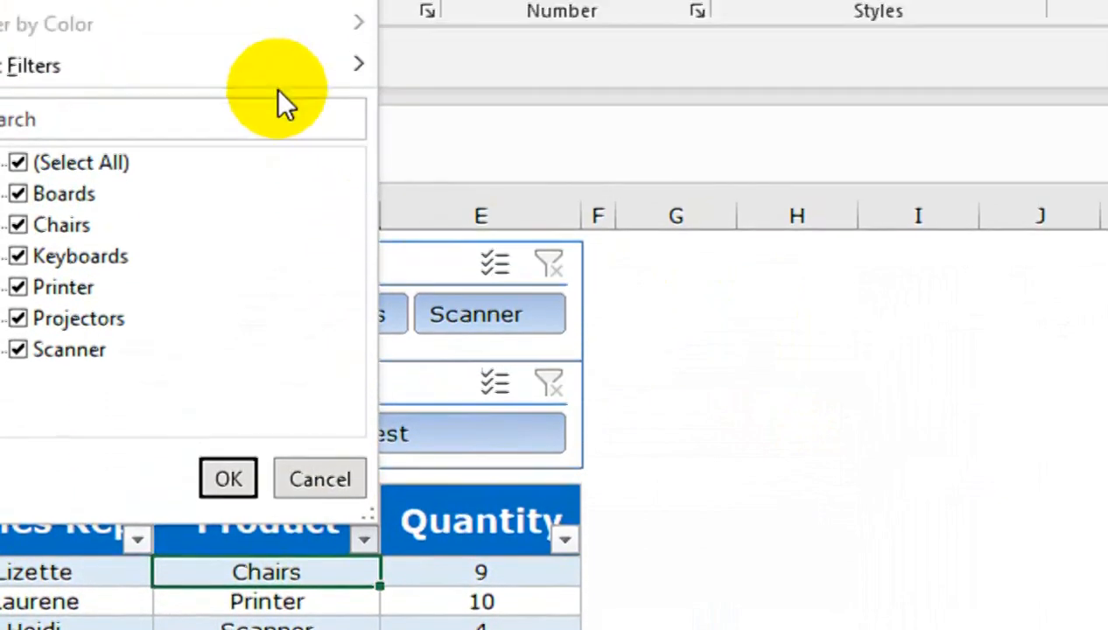
mouse_move(278, 66)
left_click(451, 242)
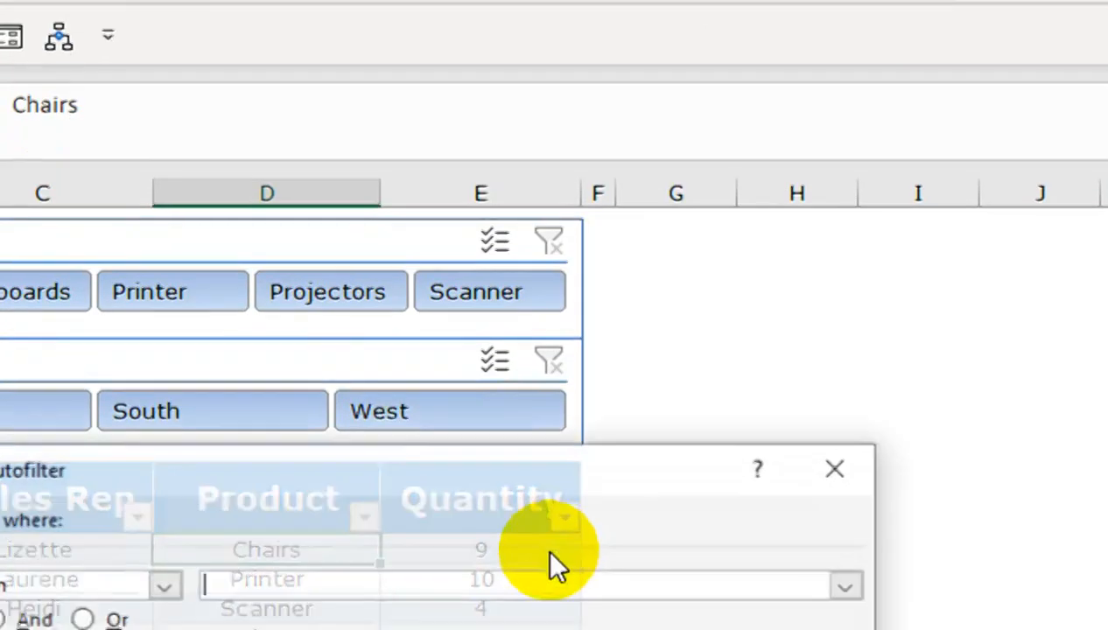
left_click_drag(176, 513, 722, 543)
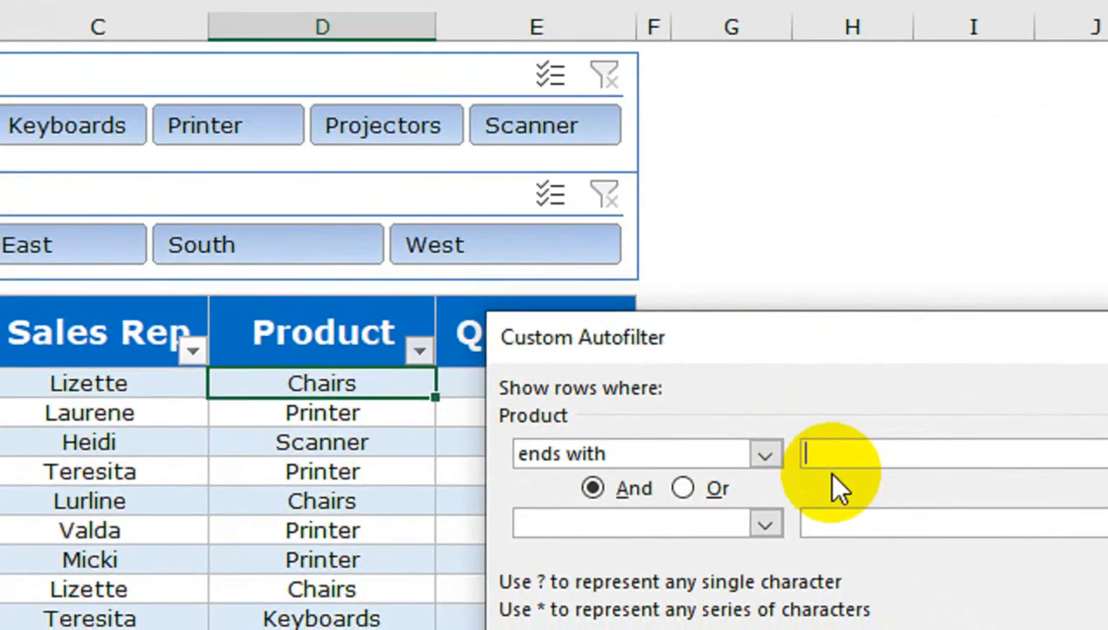
type("er")
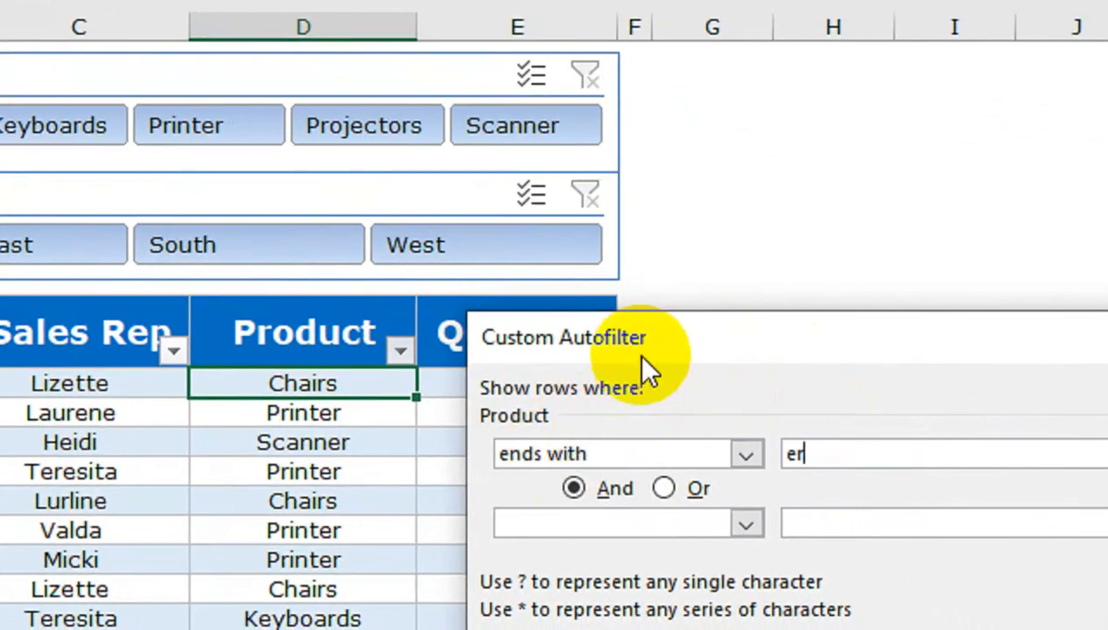
left_click_drag(647, 367, 613, 149)
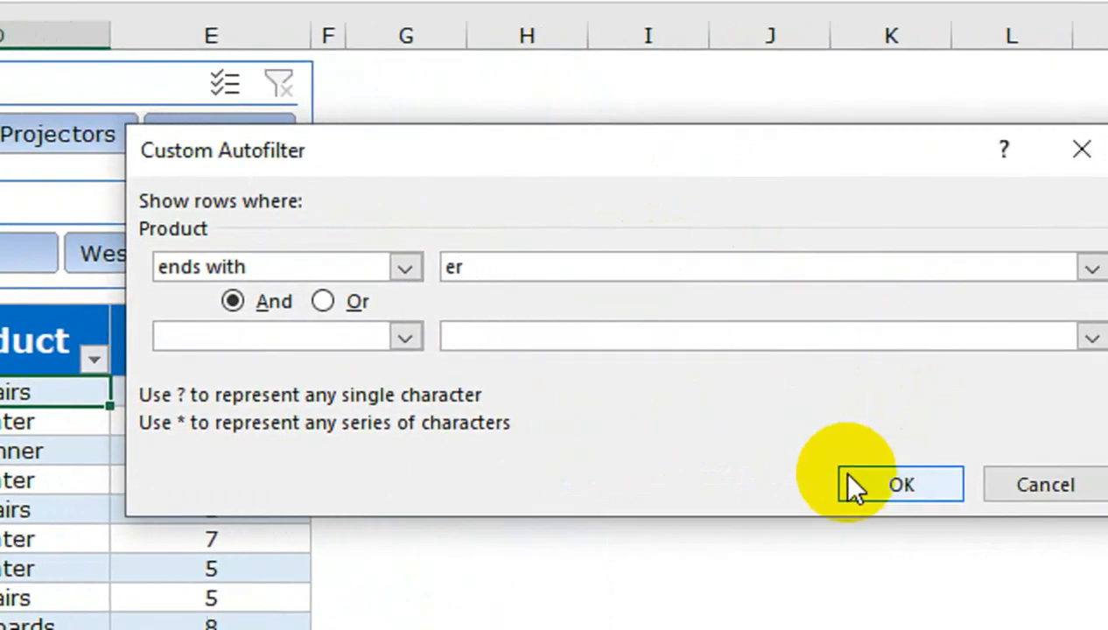
left_click(853, 486)
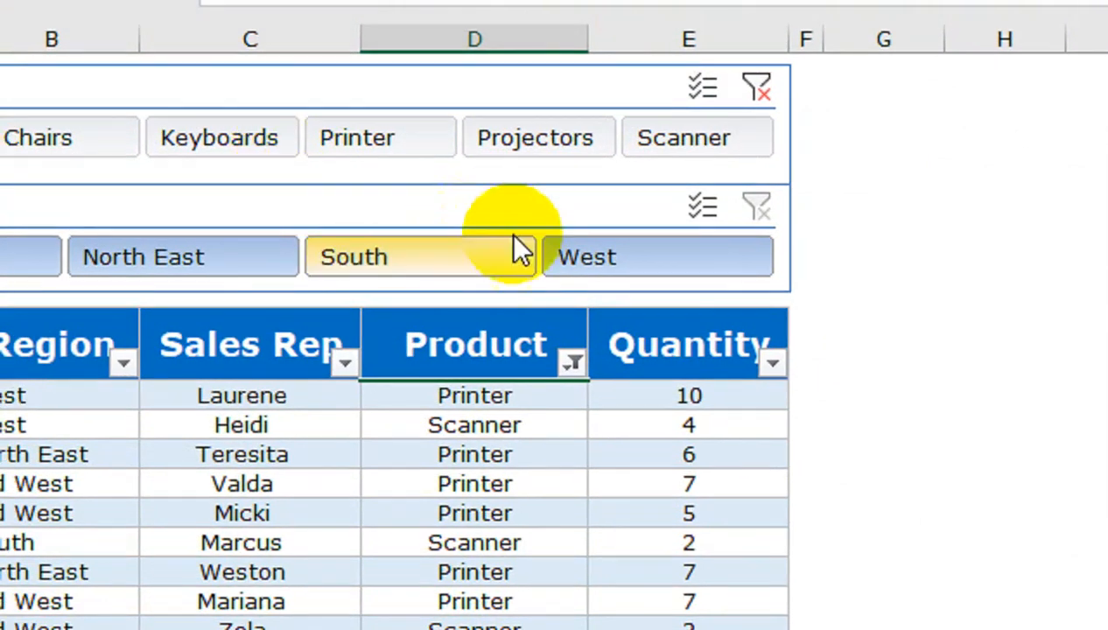
left_click(573, 363)
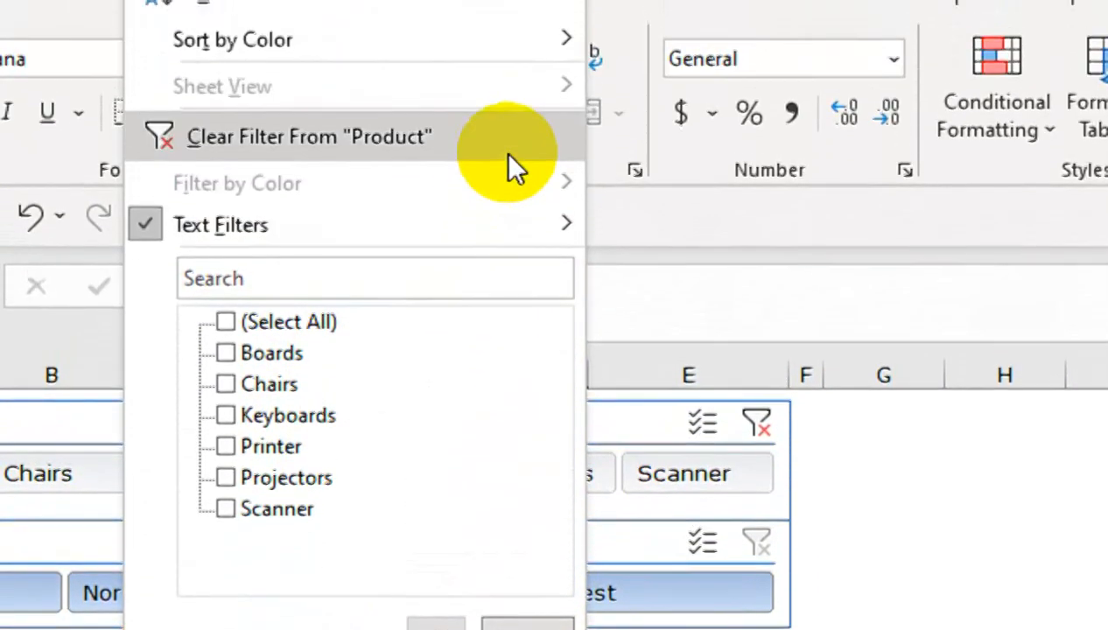
left_click(503, 1)
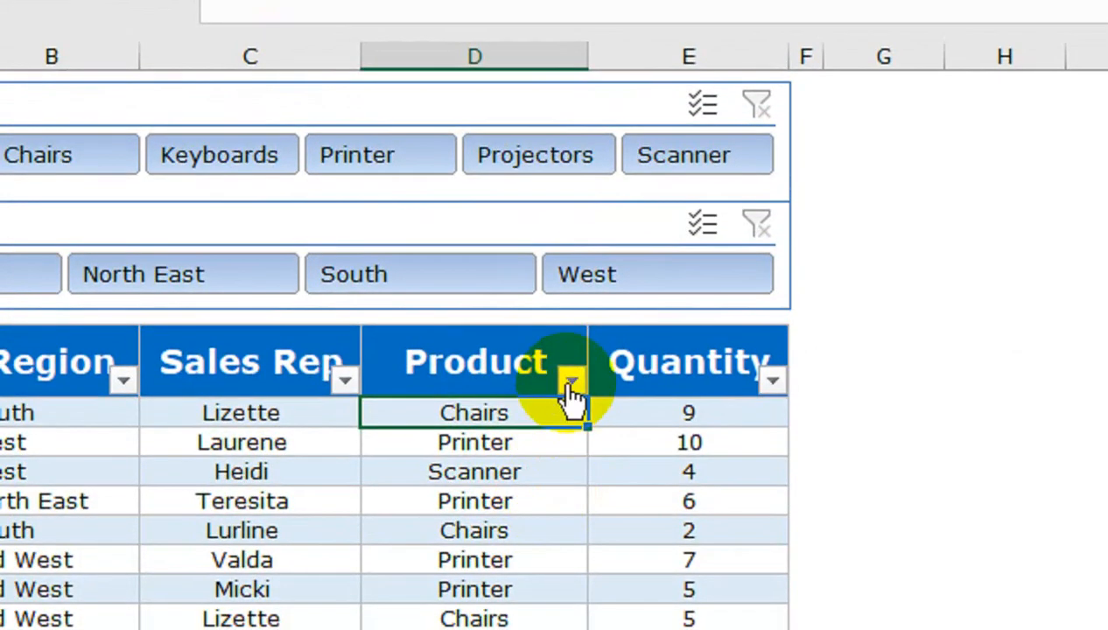
left_click(571, 380)
mouse_move(499, 149)
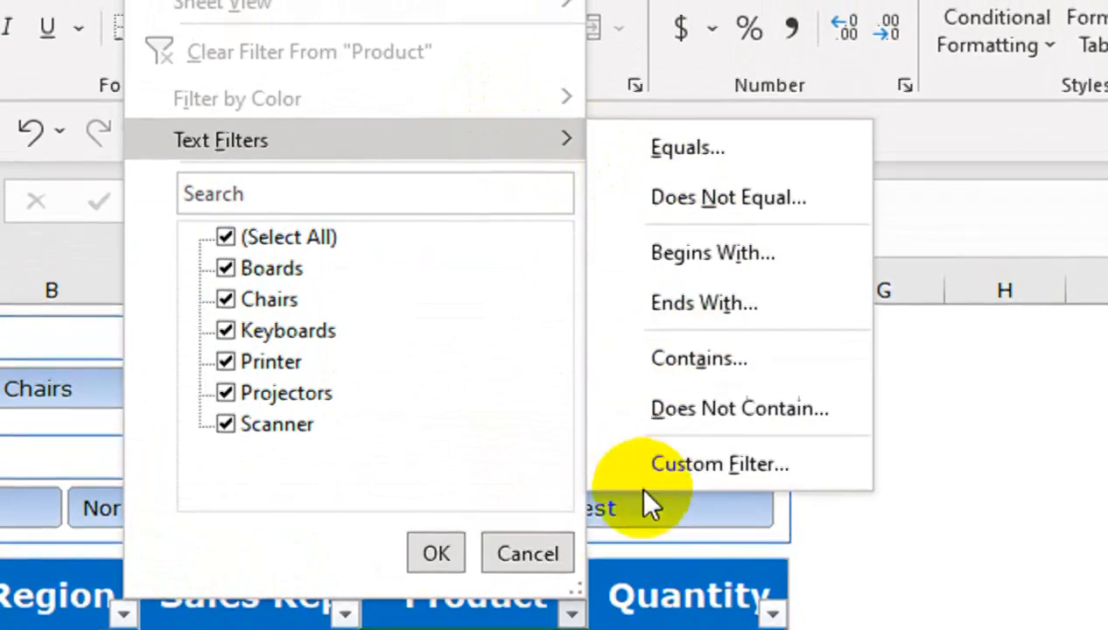
left_click(643, 506)
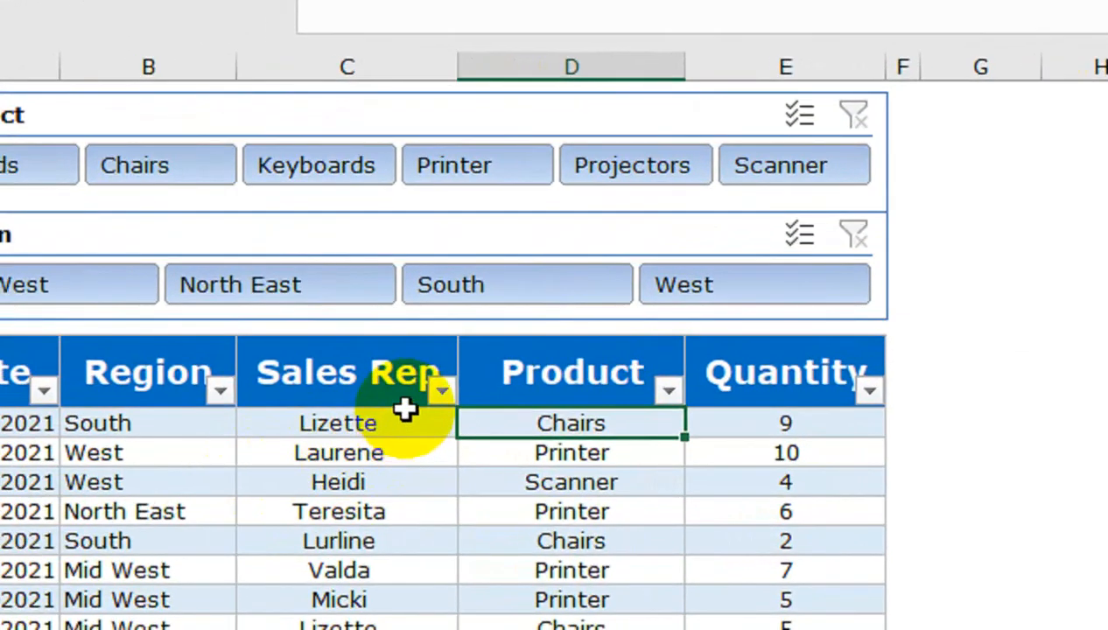
Filter the Sales Rep column to show only names that begin with "M"
left_click(317, 444)
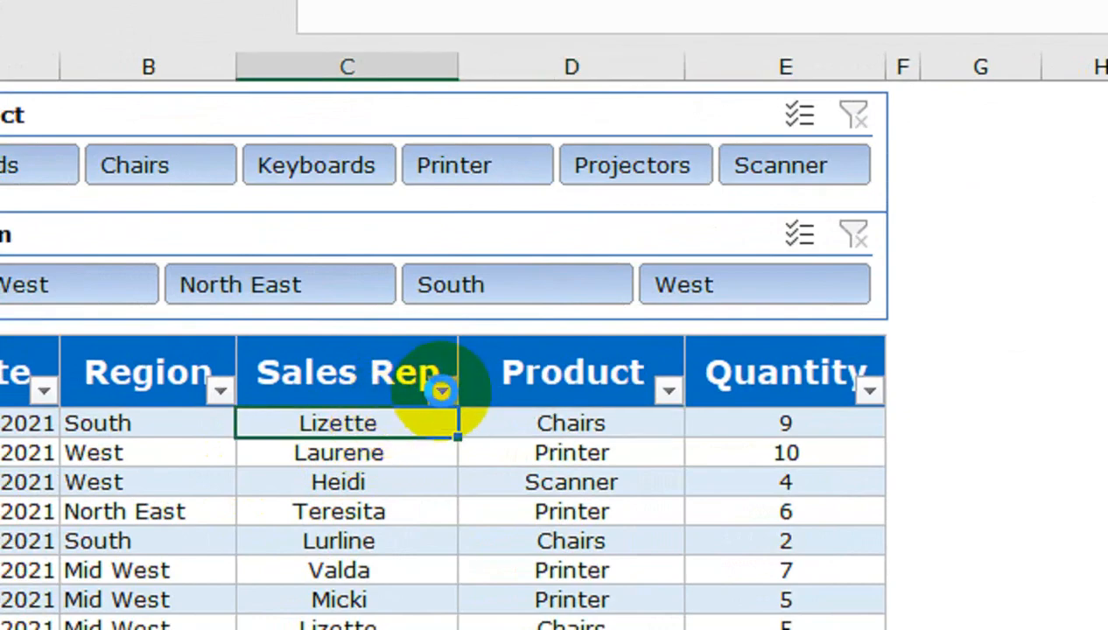
left_click(442, 391)
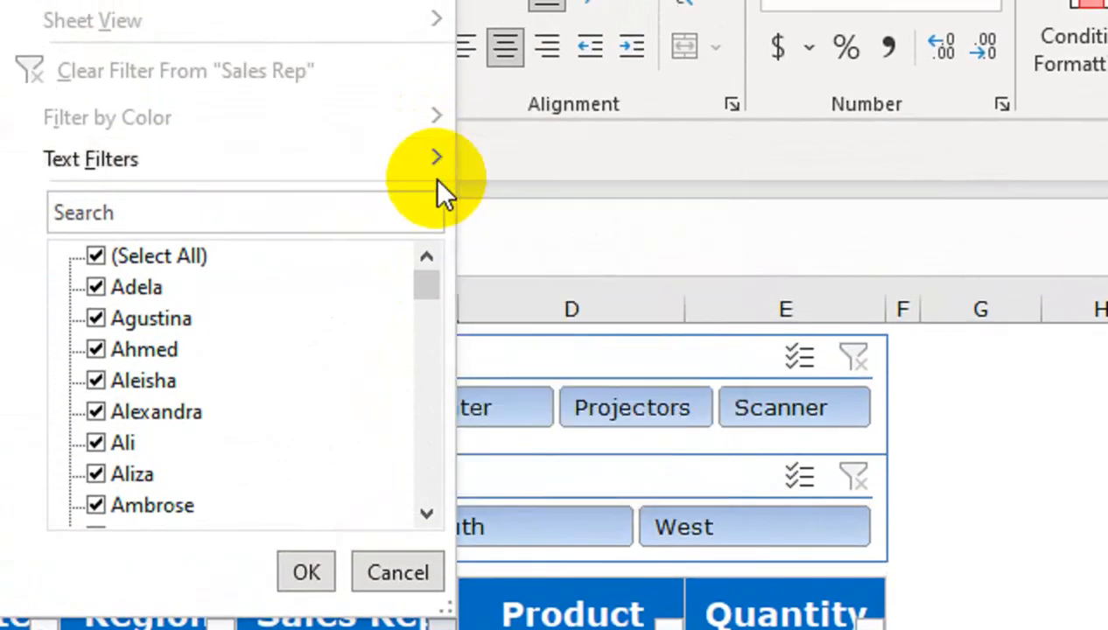
mouse_move(448, 175)
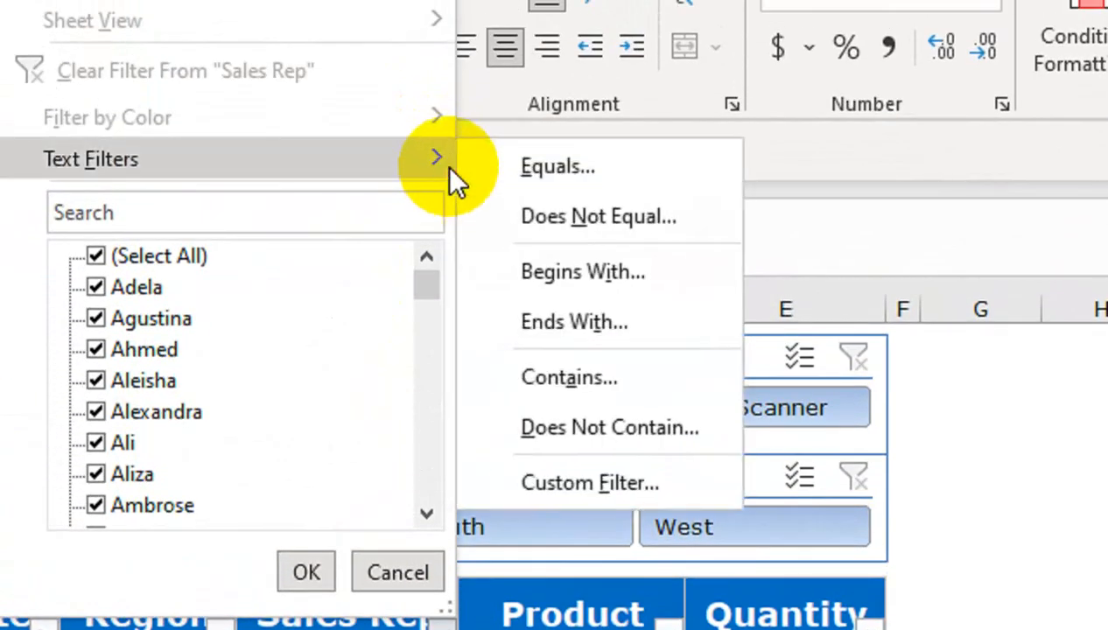
left_click(605, 268)
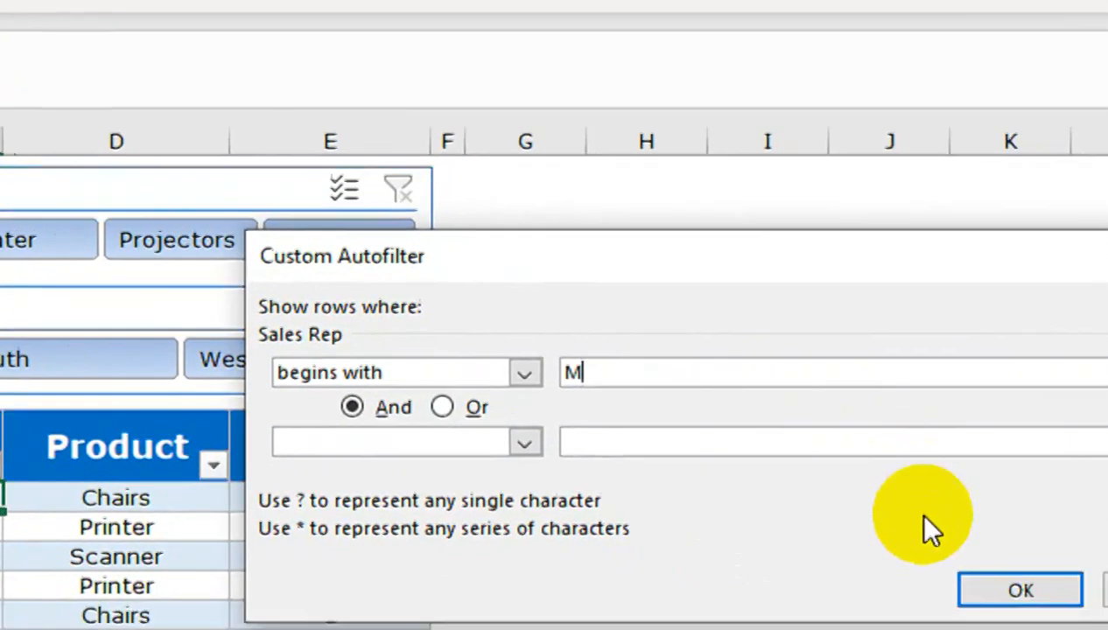
left_click(1018, 588)
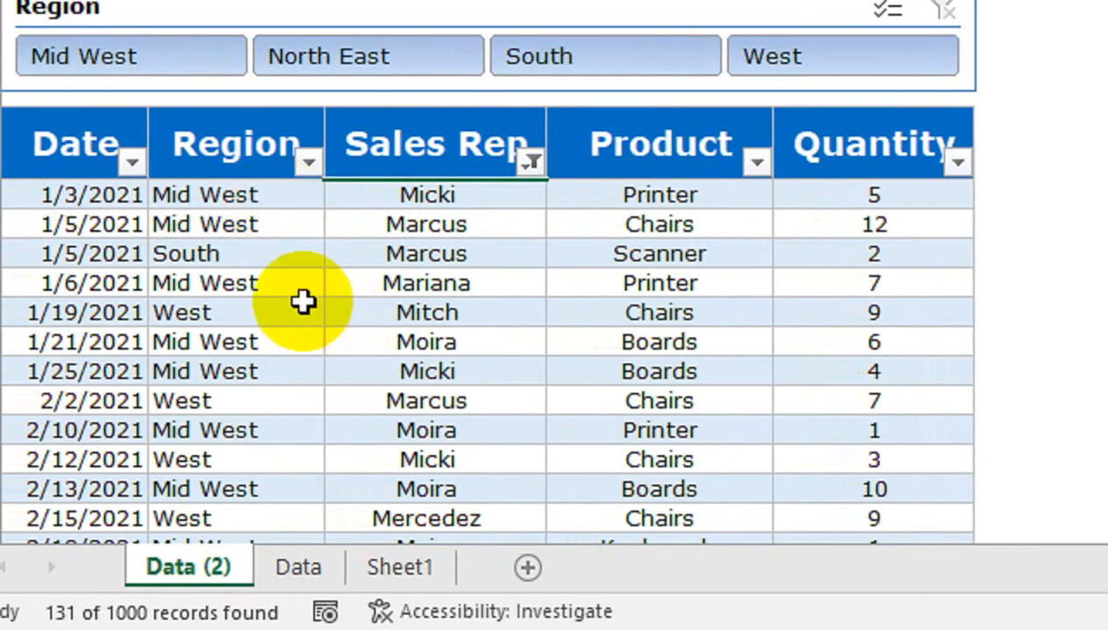
Clear the text filter from the Sales Rep column
left_click(530, 162)
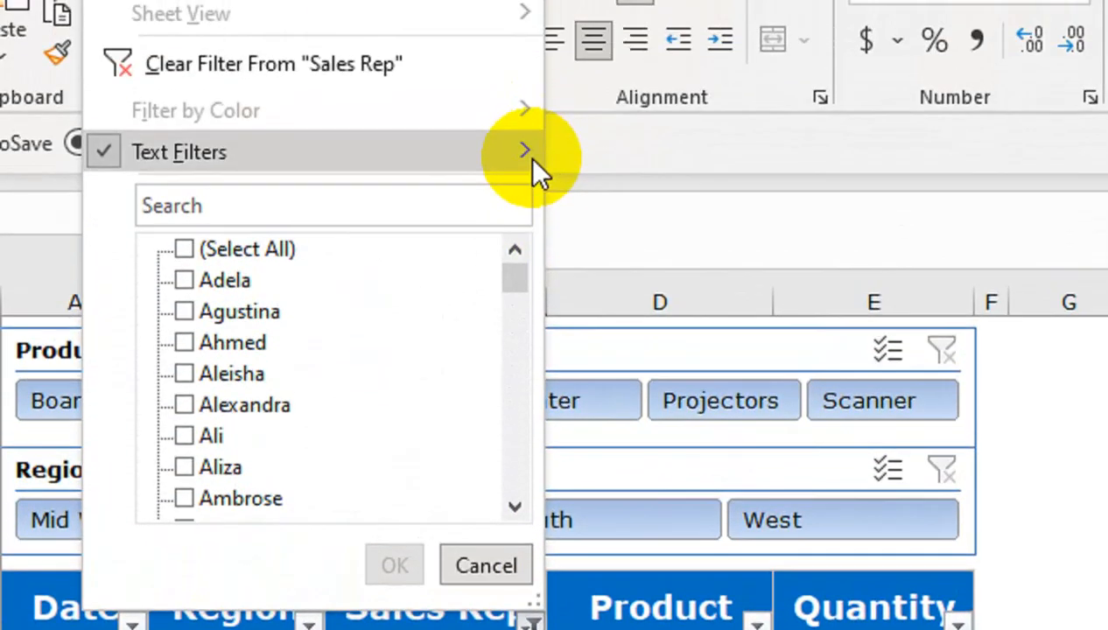
mouse_move(526, 157)
left_click(607, 156)
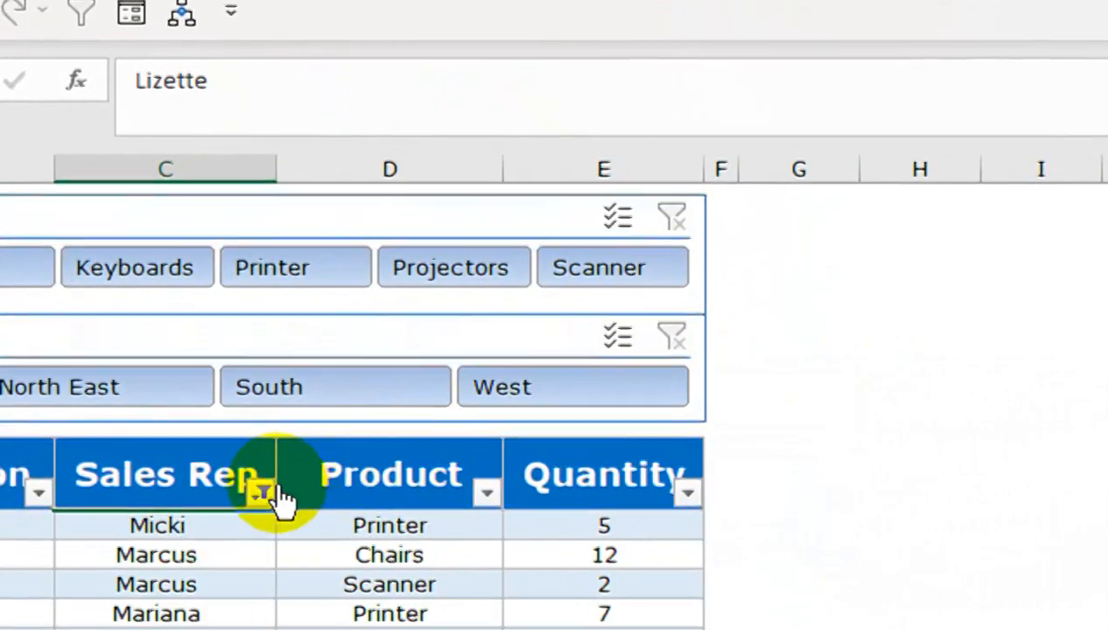
left_click(259, 495)
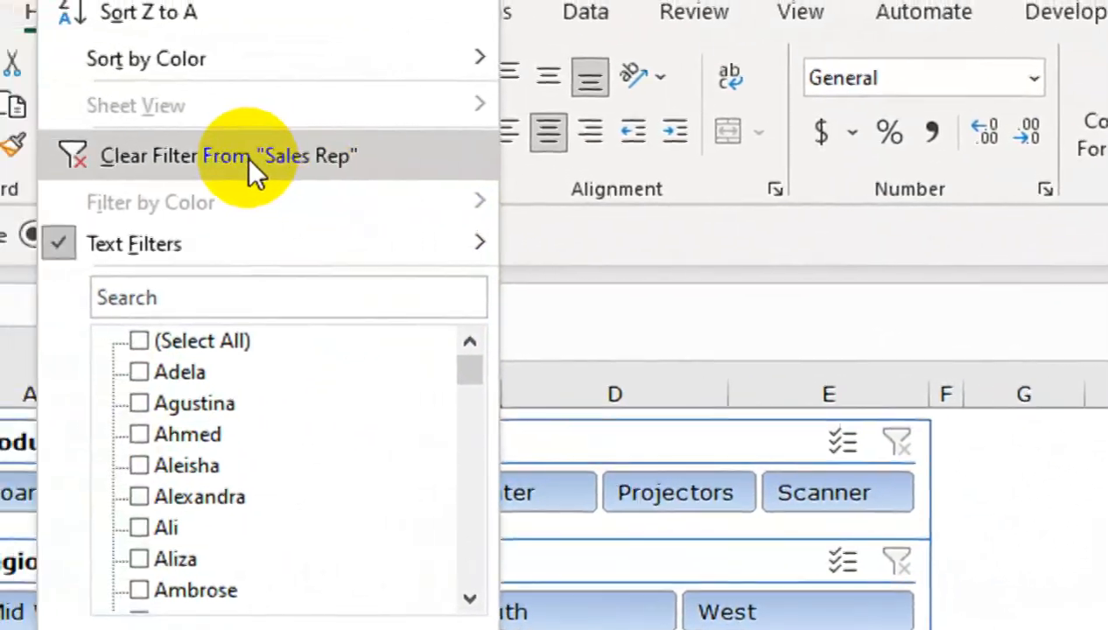
left_click(238, 159)
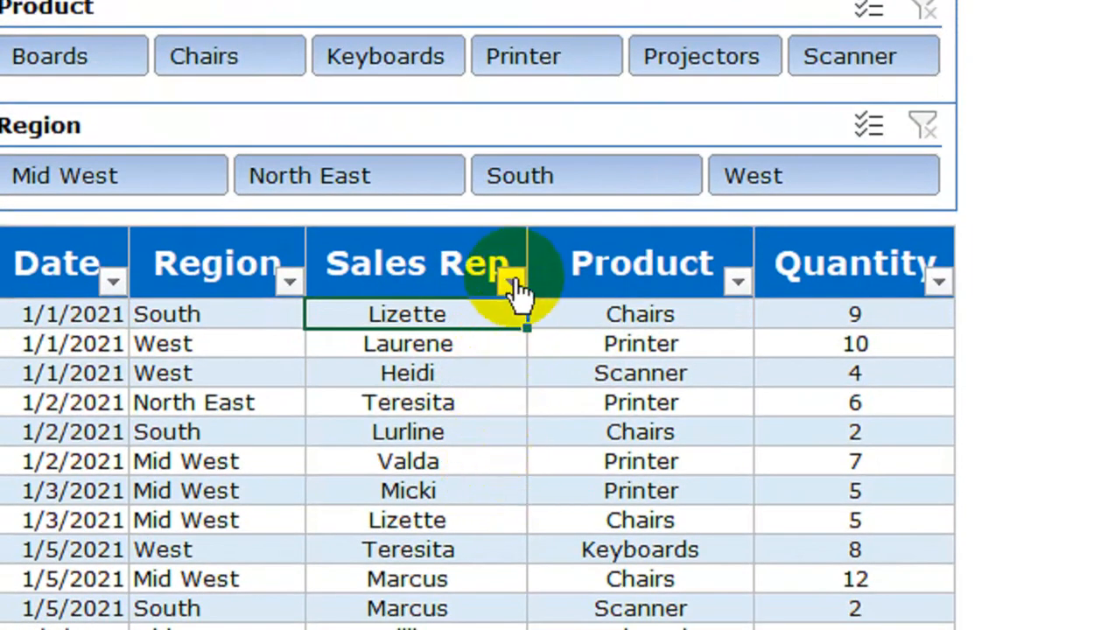
left_click(529, 282)
left_click(511, 281)
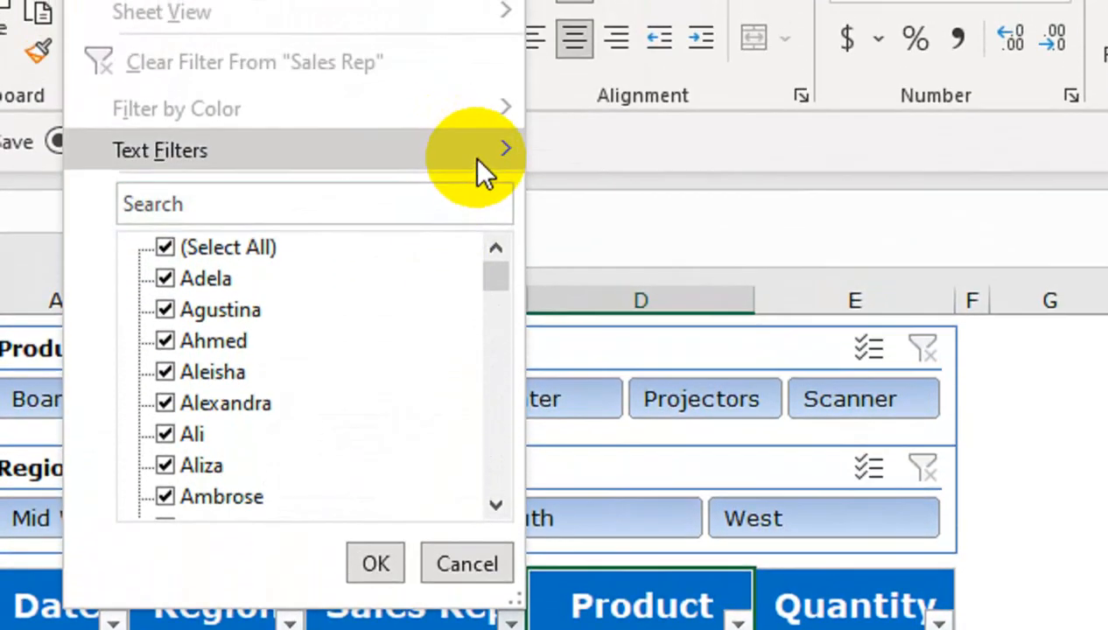
mouse_move(484, 51)
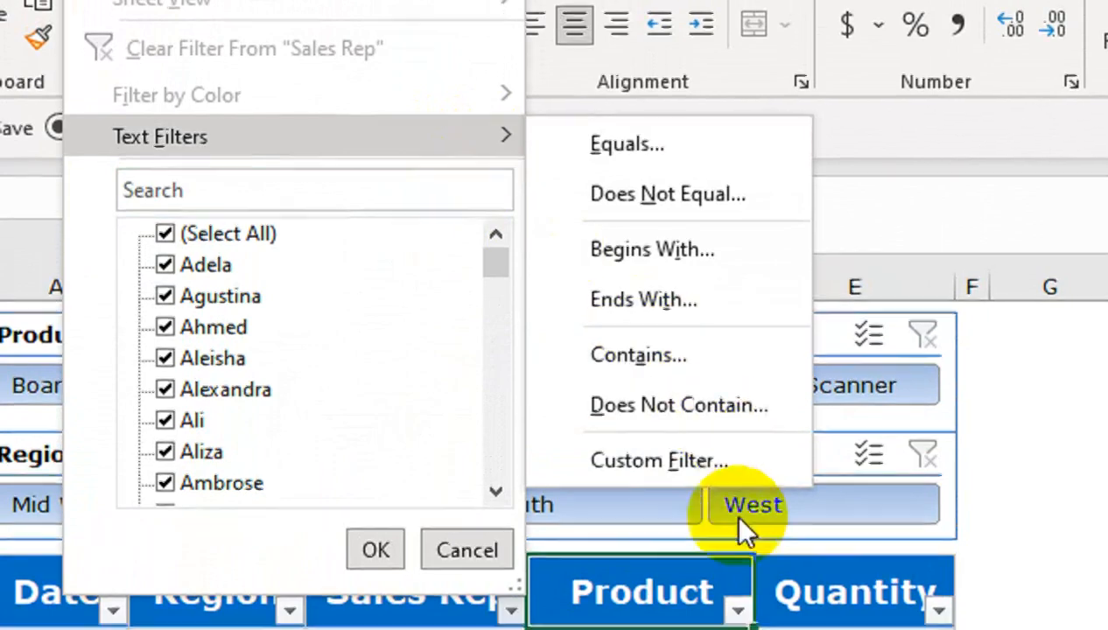
left_click(707, 479)
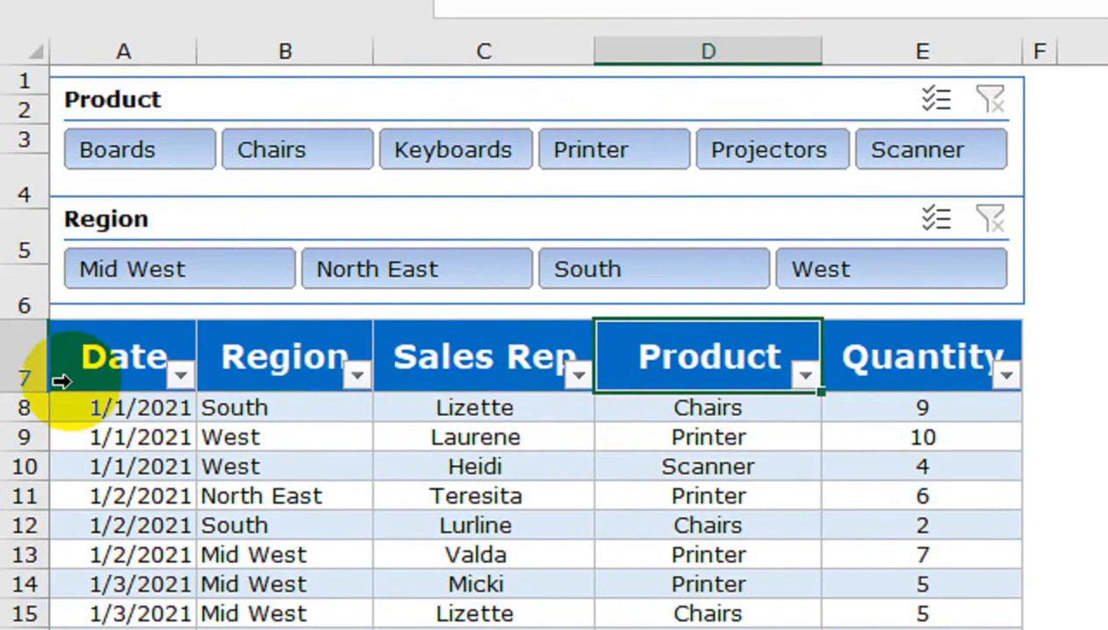
Start a custom text filter on the Sales Rep column with the first condition begins with "m"
left_click(578, 375)
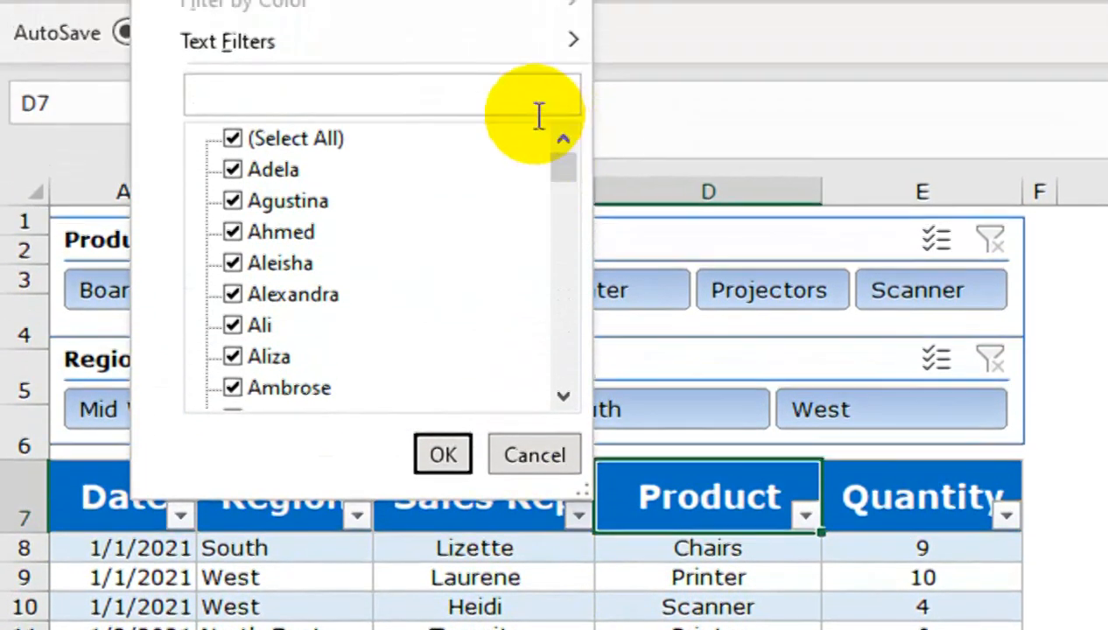
mouse_move(517, 171)
left_click(700, 477)
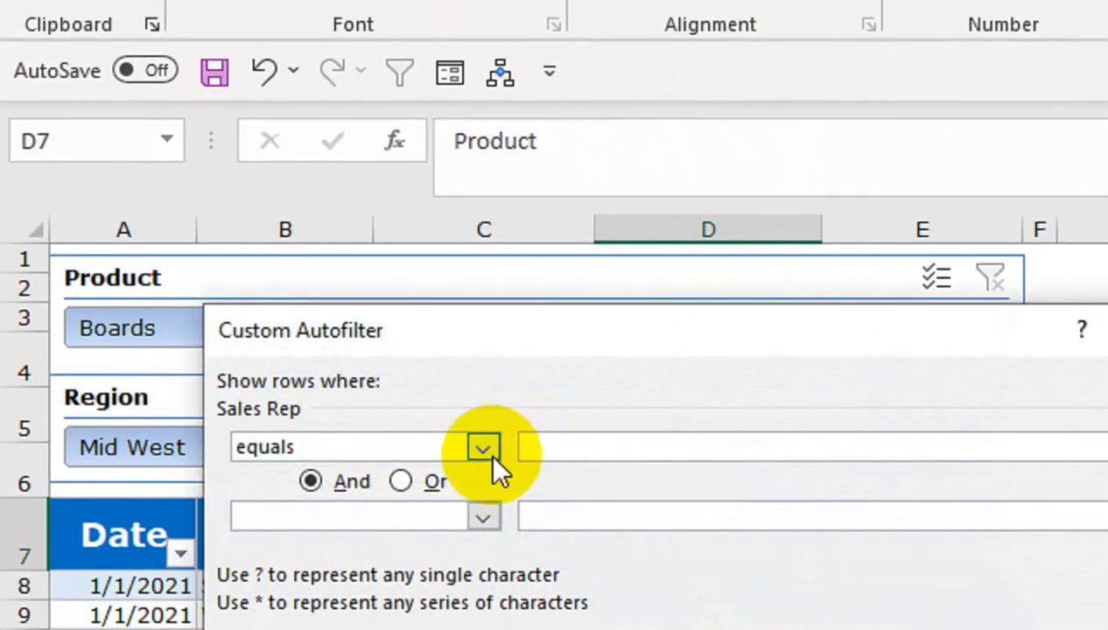
left_click(483, 448)
left_click_drag(495, 516, 508, 629)
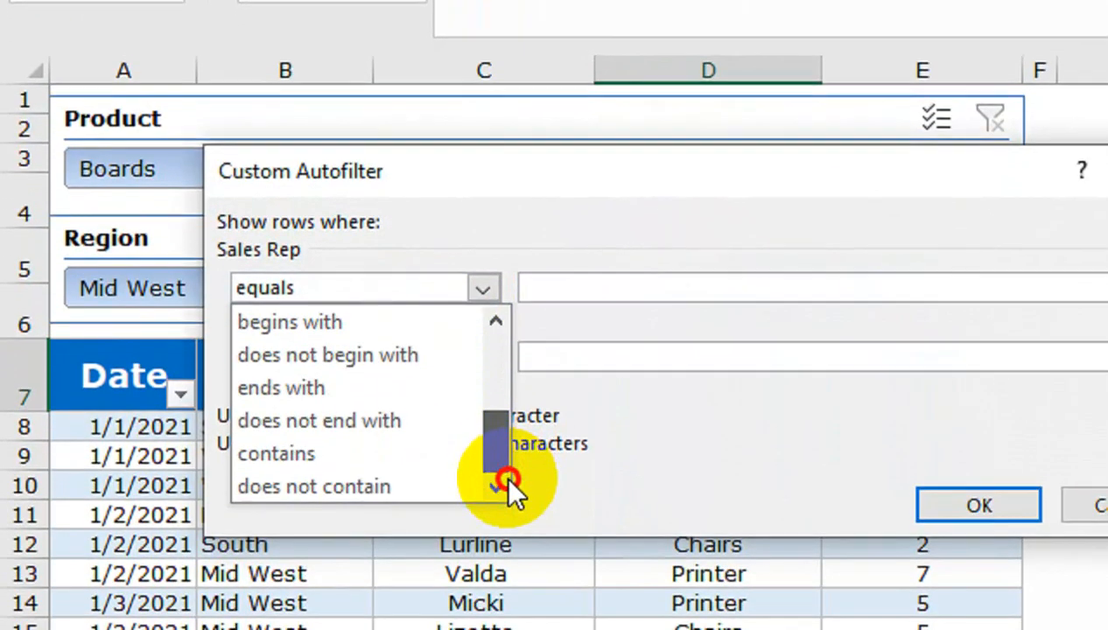
left_click(418, 317)
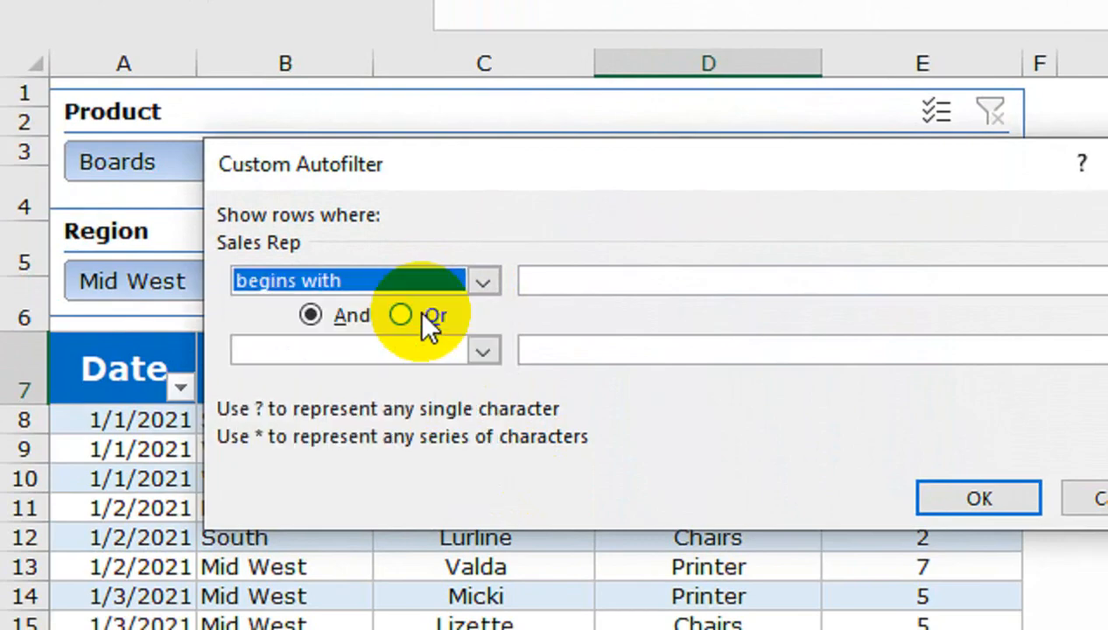
left_click(565, 294)
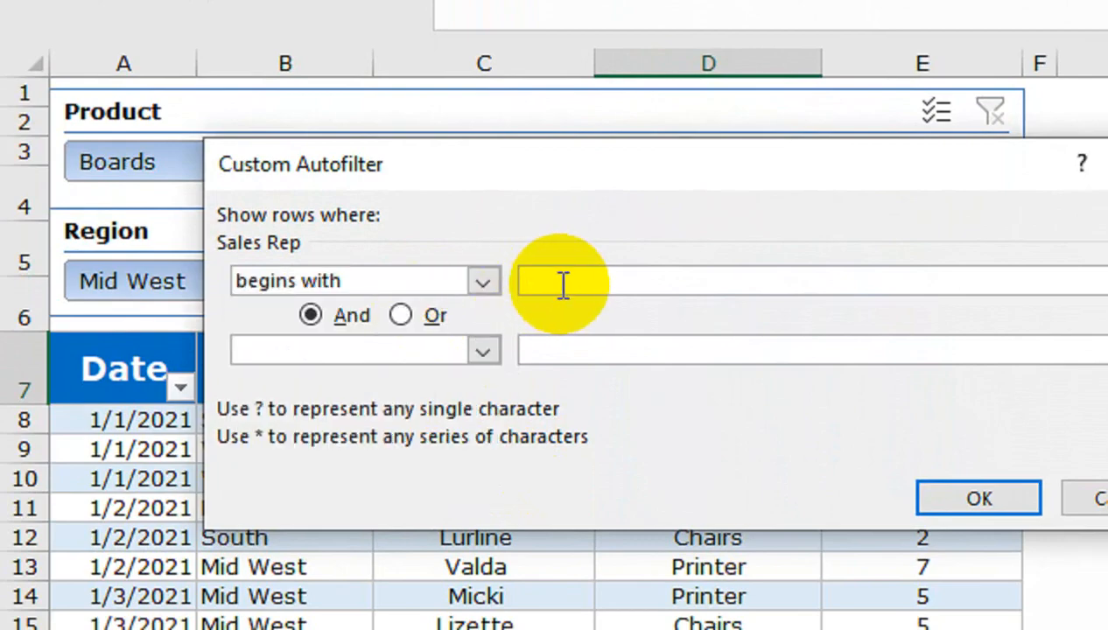
type("m")
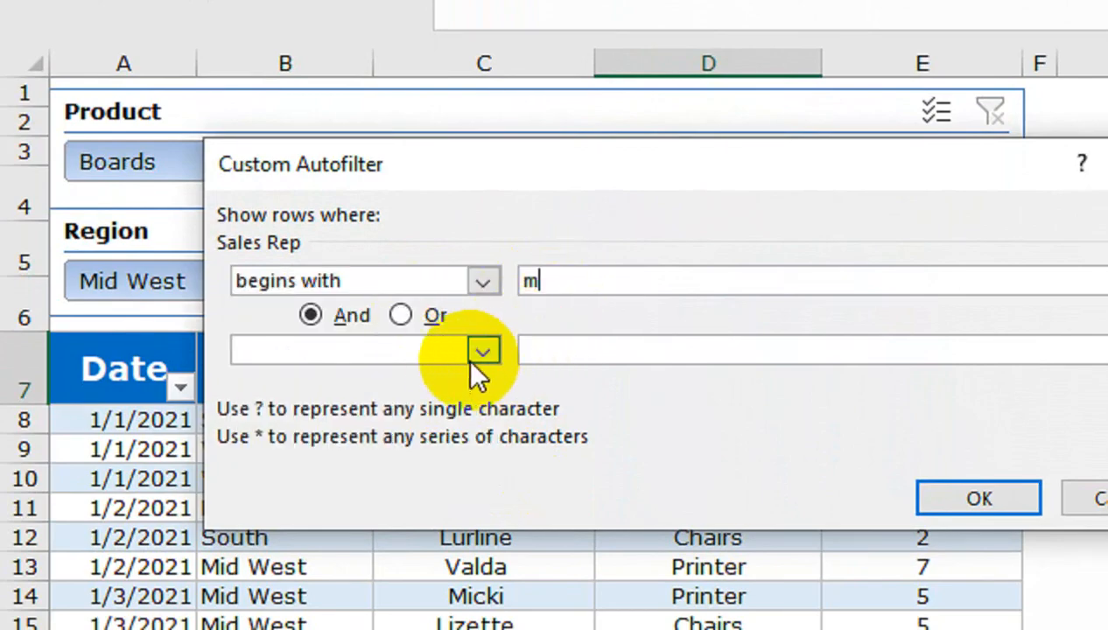
Apply the Sales Rep filter with an additional And condition of ends with "s", and clear that column's filter
left_click(483, 352)
left_click_drag(487, 448, 493, 494)
left_click(455, 500)
left_click(601, 331)
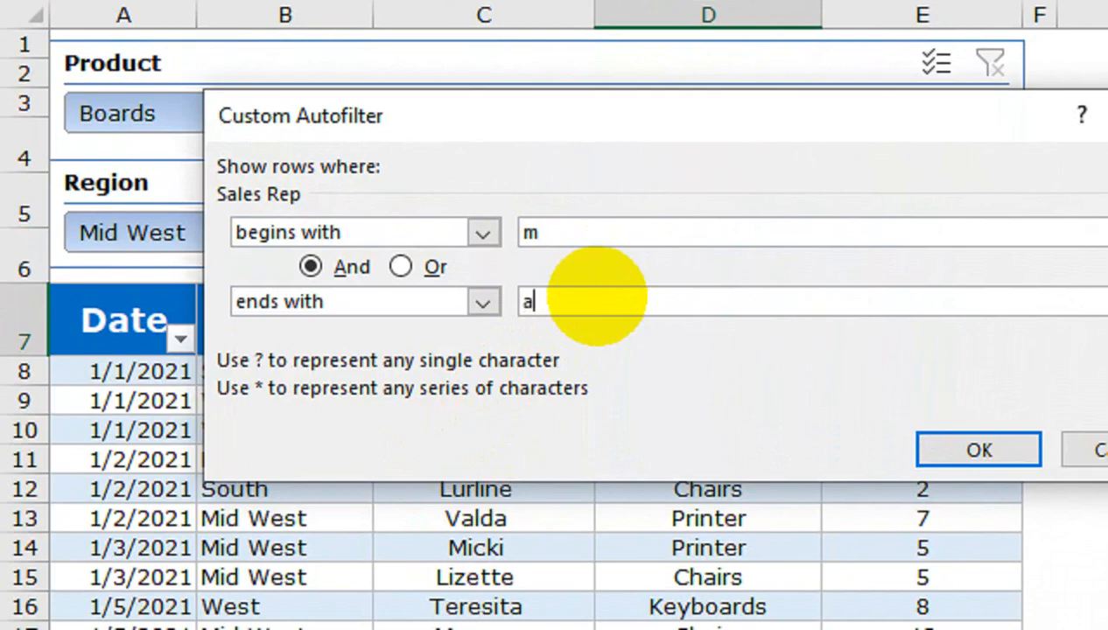
key("BackSpace")
type("s")
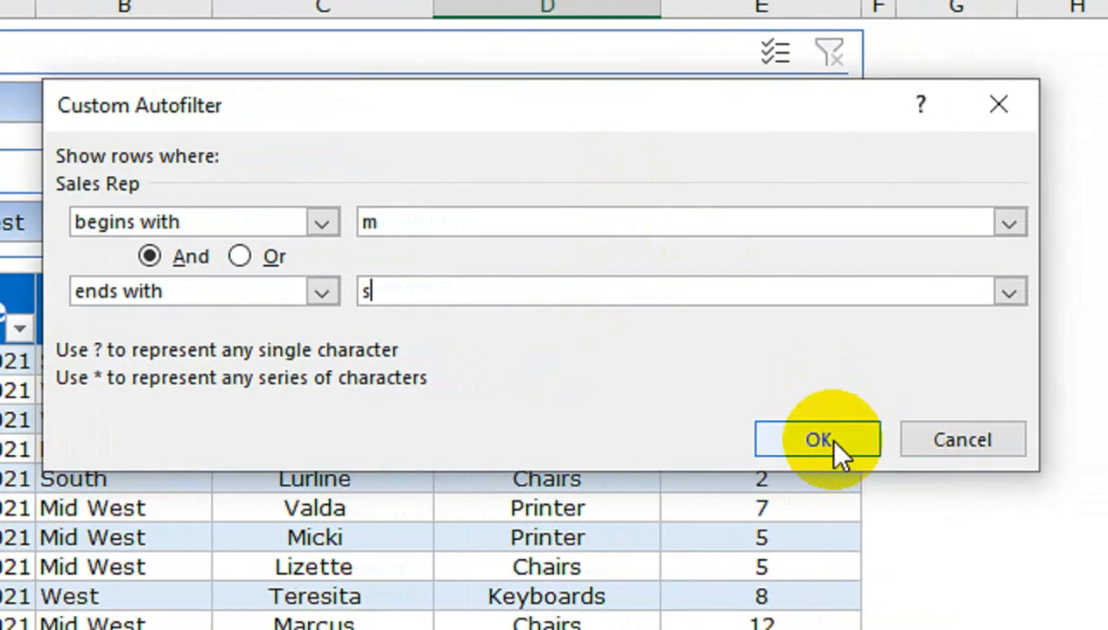
left_click(979, 450)
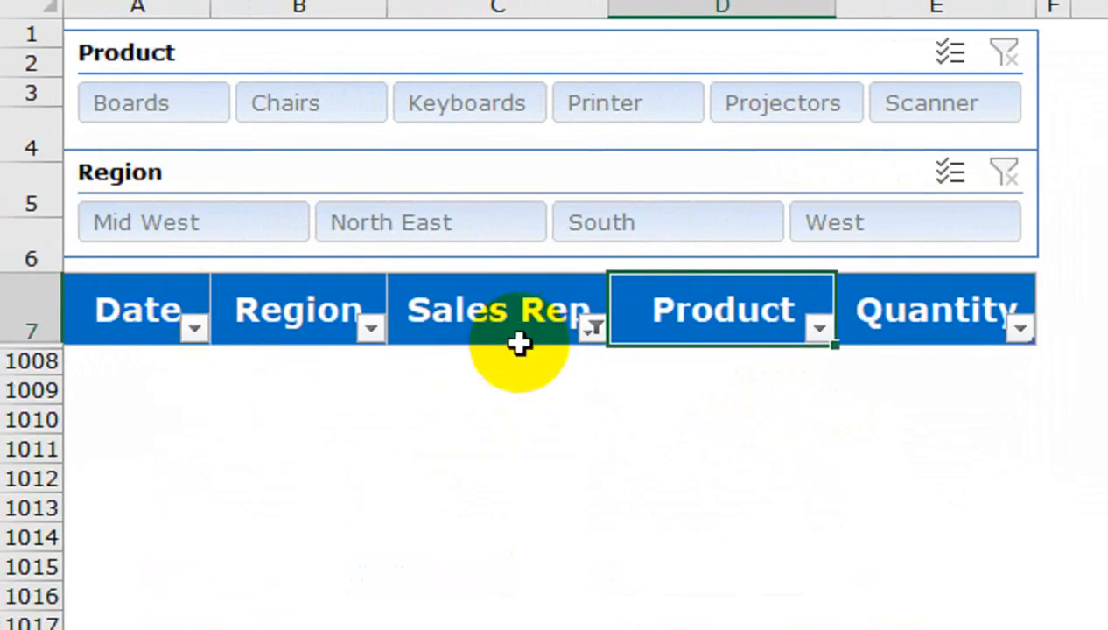
left_click(593, 330)
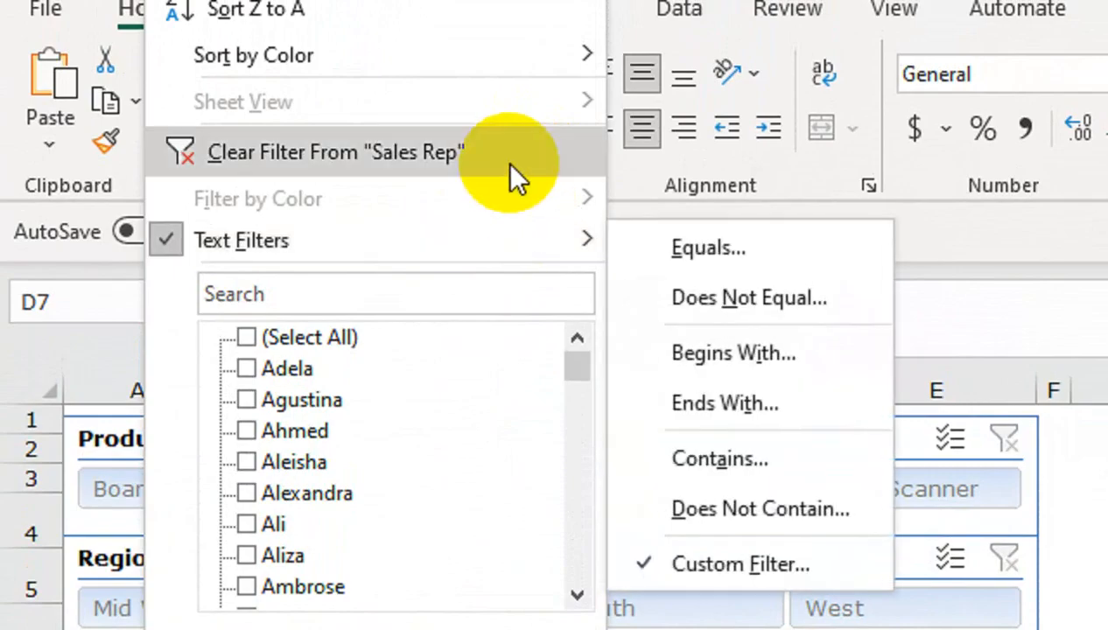
left_click(509, 53)
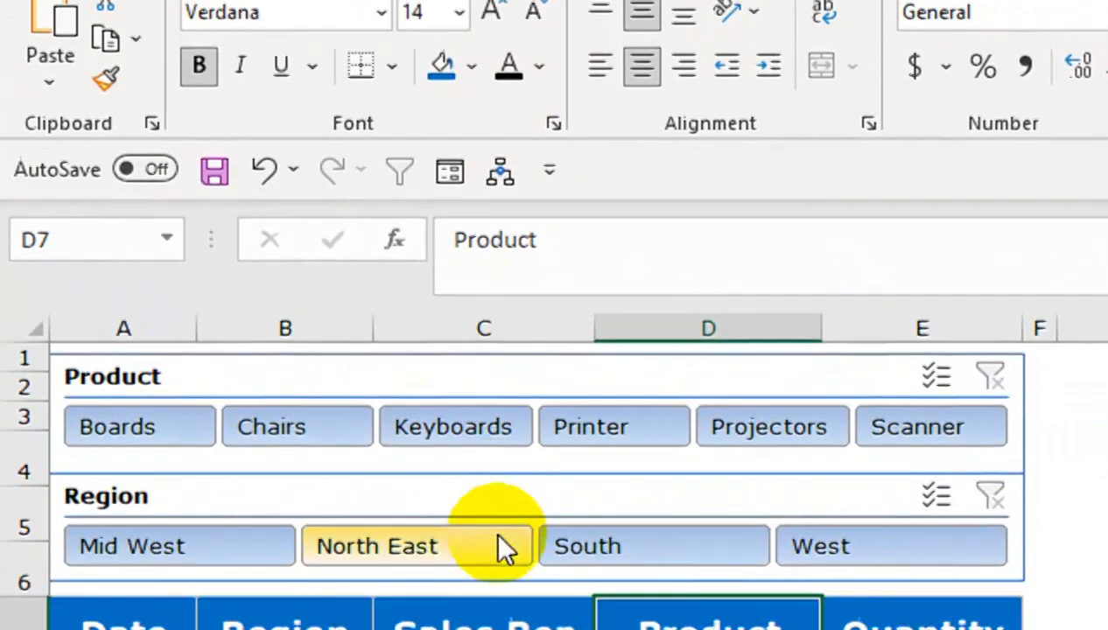
Open a new custom text filter for Sales Rep and set its first condition to begins with "M"
left_click(574, 495)
mouse_move(527, 173)
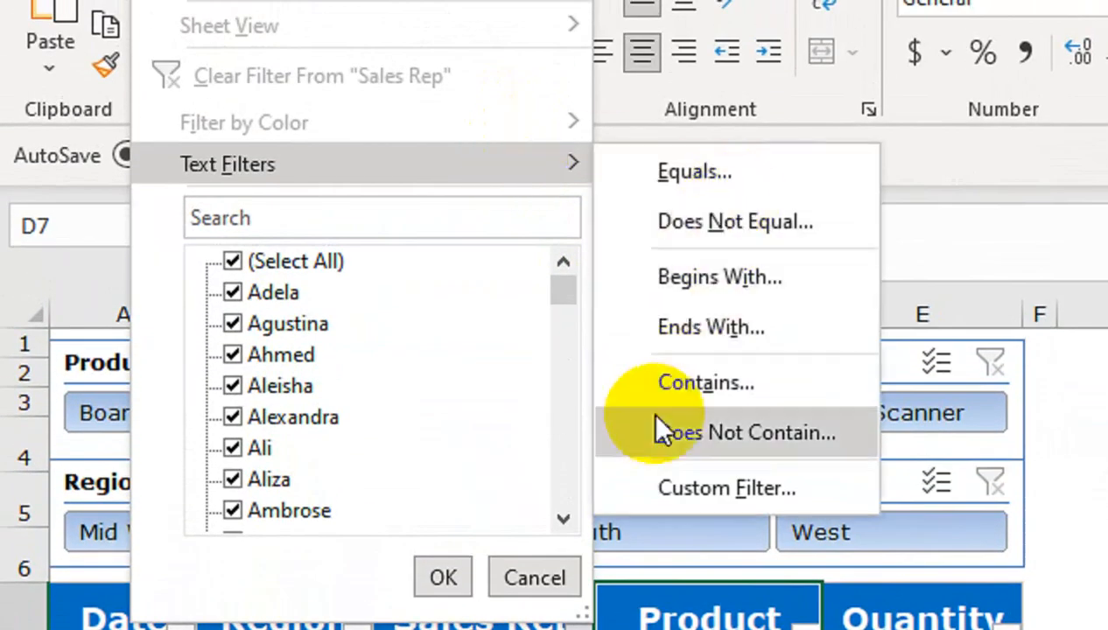
left_click(726, 488)
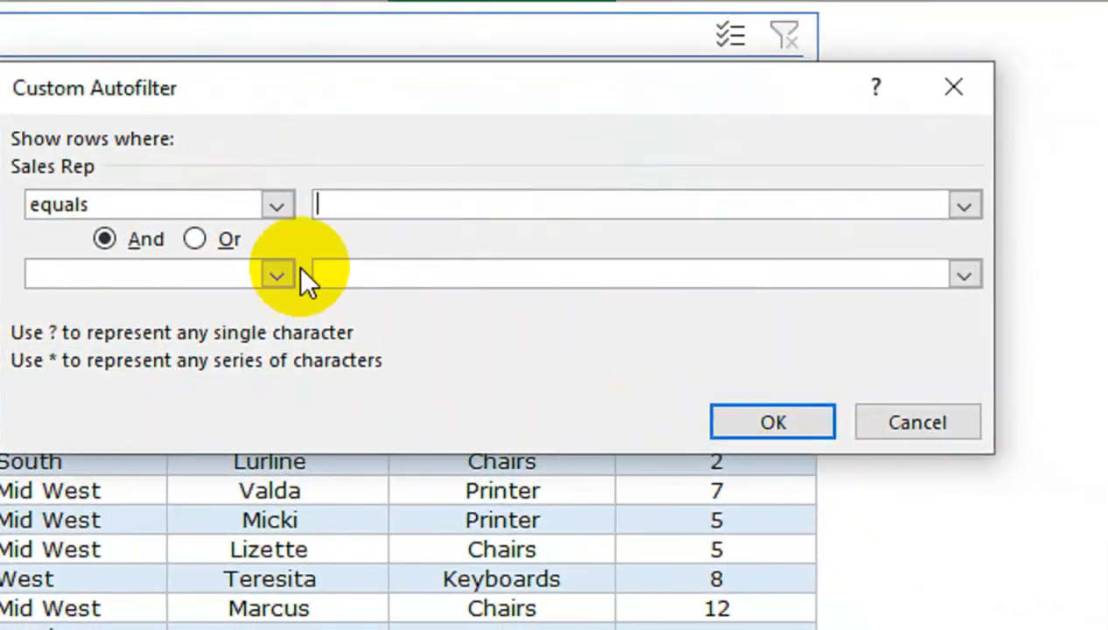
left_click(276, 204)
left_click_drag(283, 292, 286, 369)
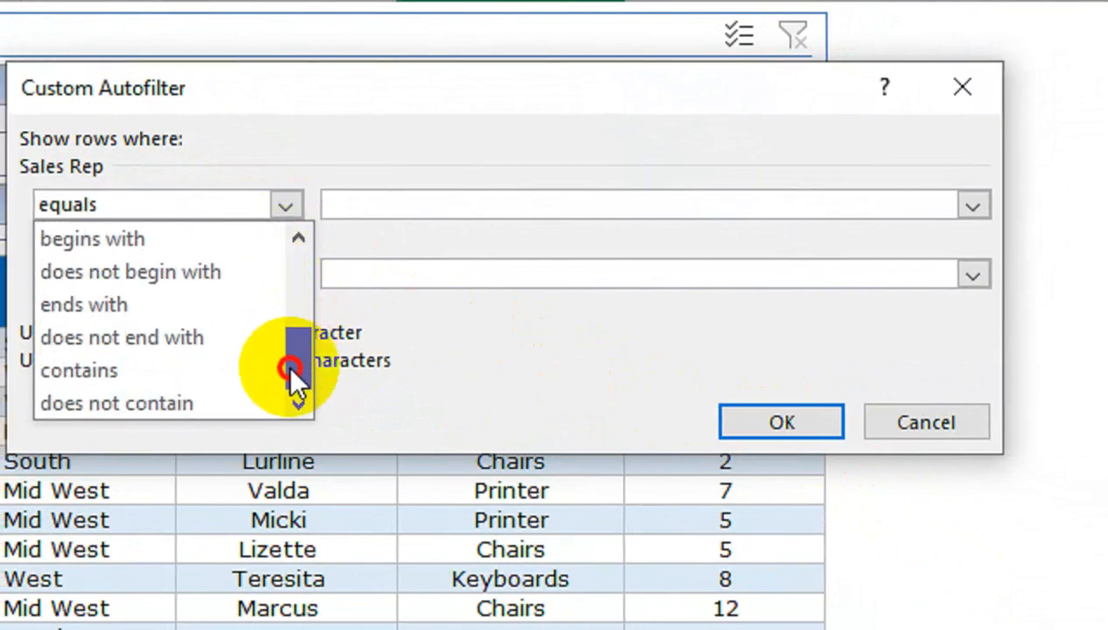
left_click(250, 240)
left_click(373, 197)
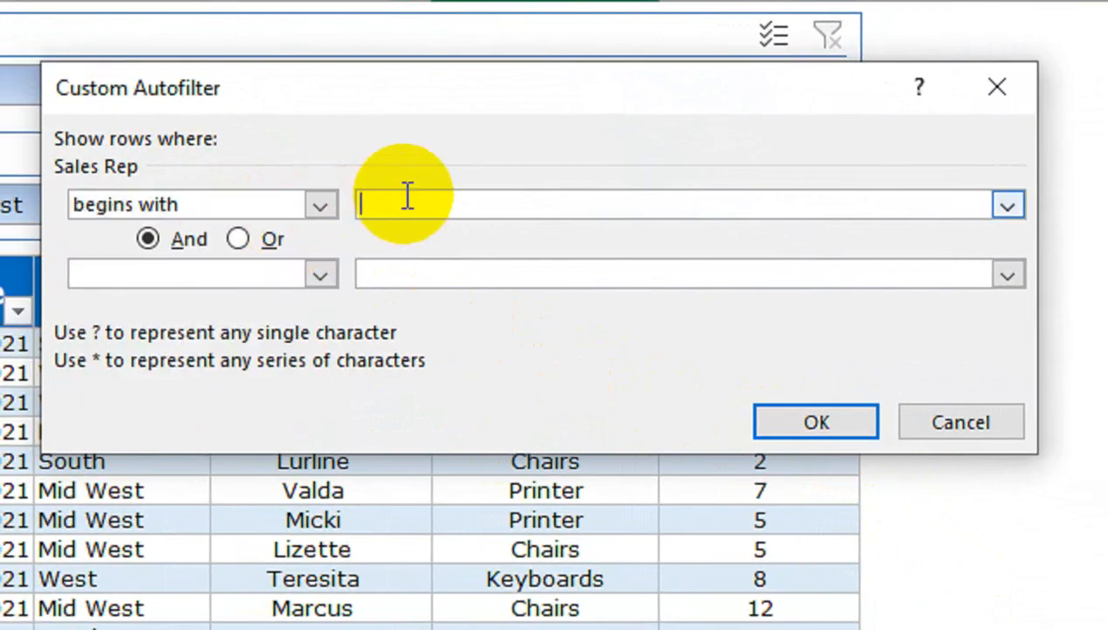
Add a second condition of ends with "S", joined by Or, and apply the custom Sales Rep filter
left_click(330, 274)
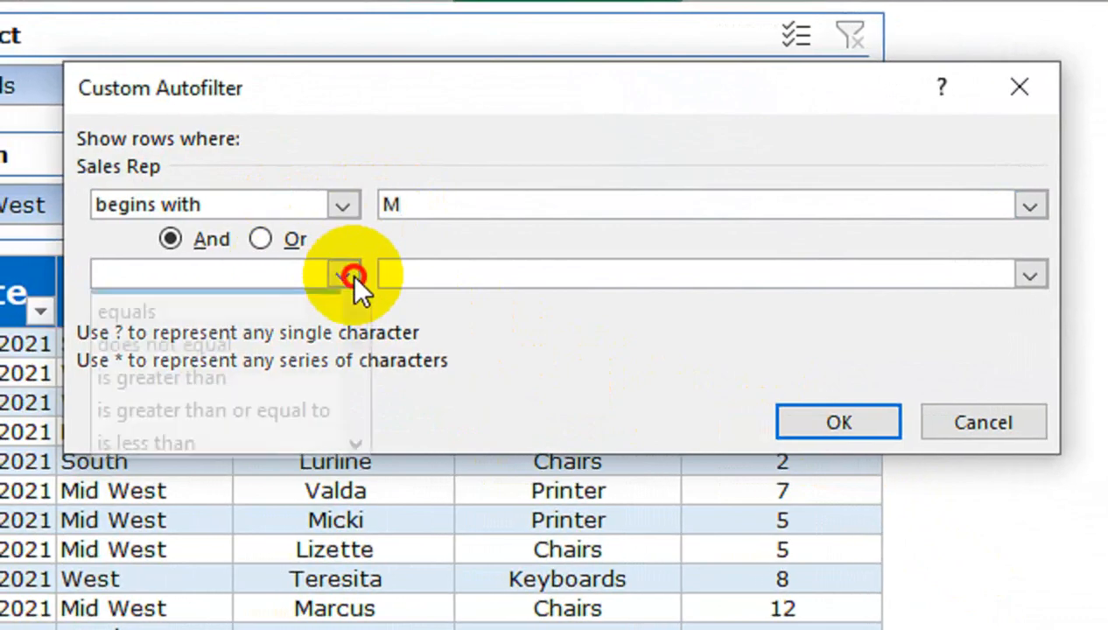
left_click_drag(350, 350, 356, 447)
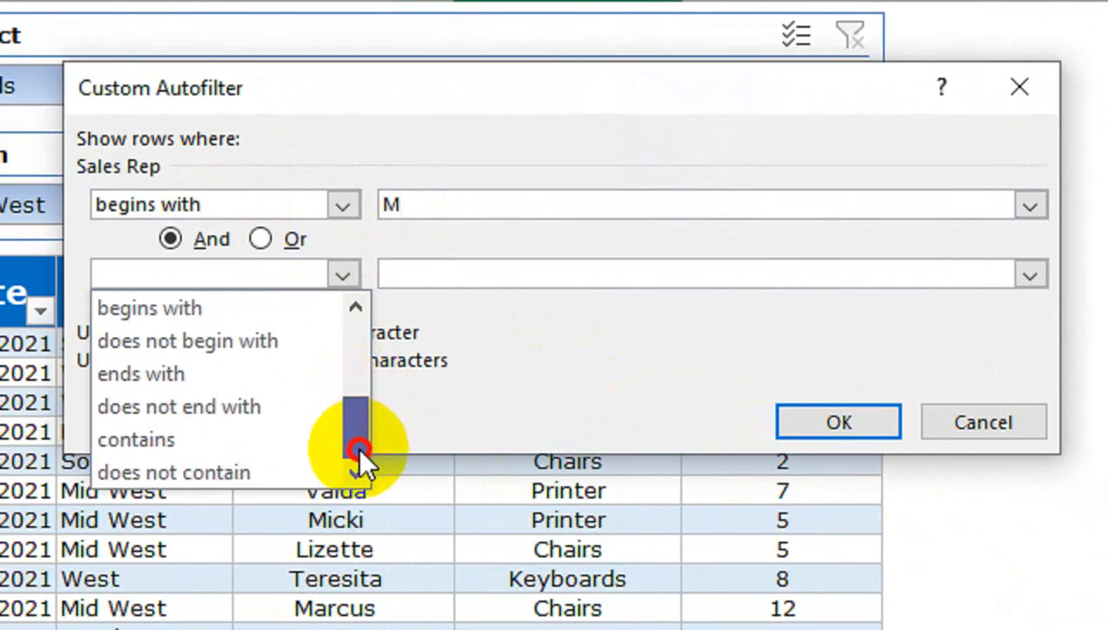
left_click(235, 374)
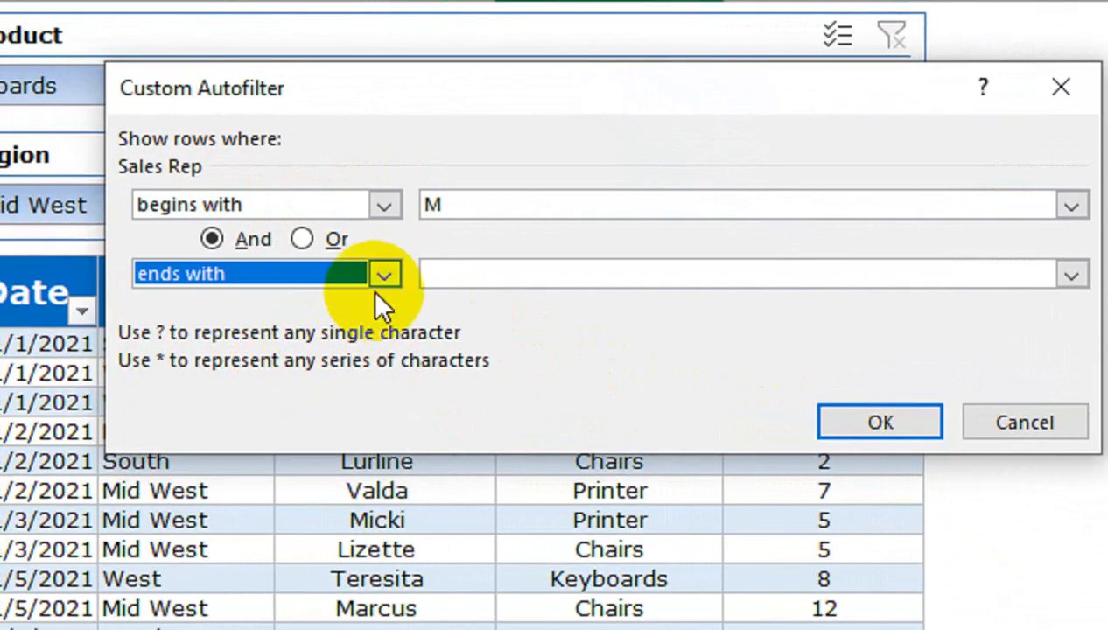
left_click(414, 272)
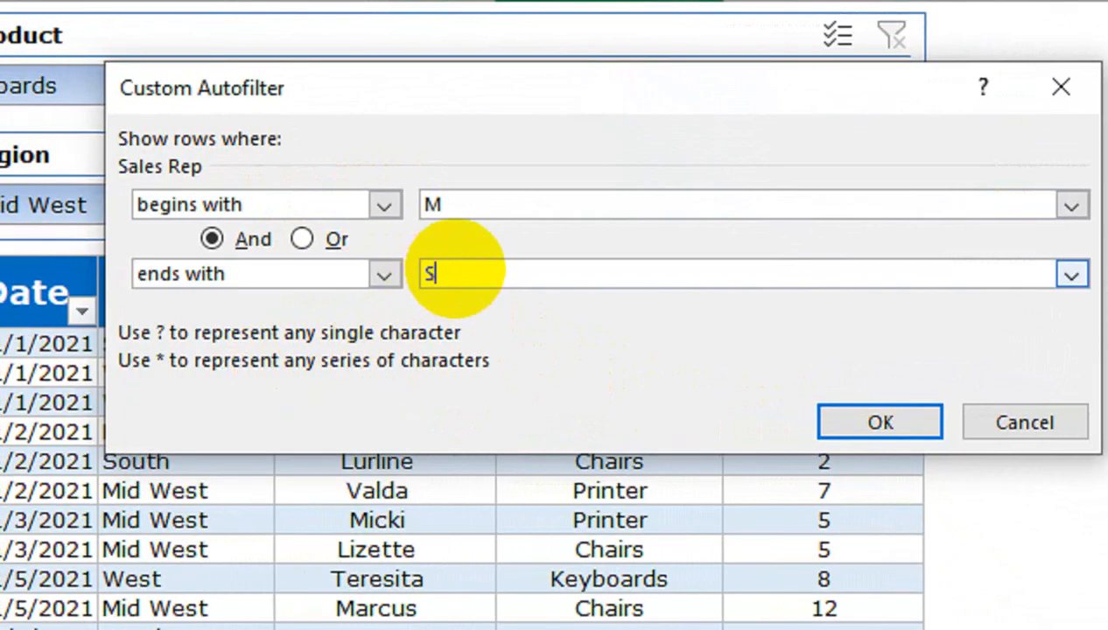
type("S")
left_click(336, 240)
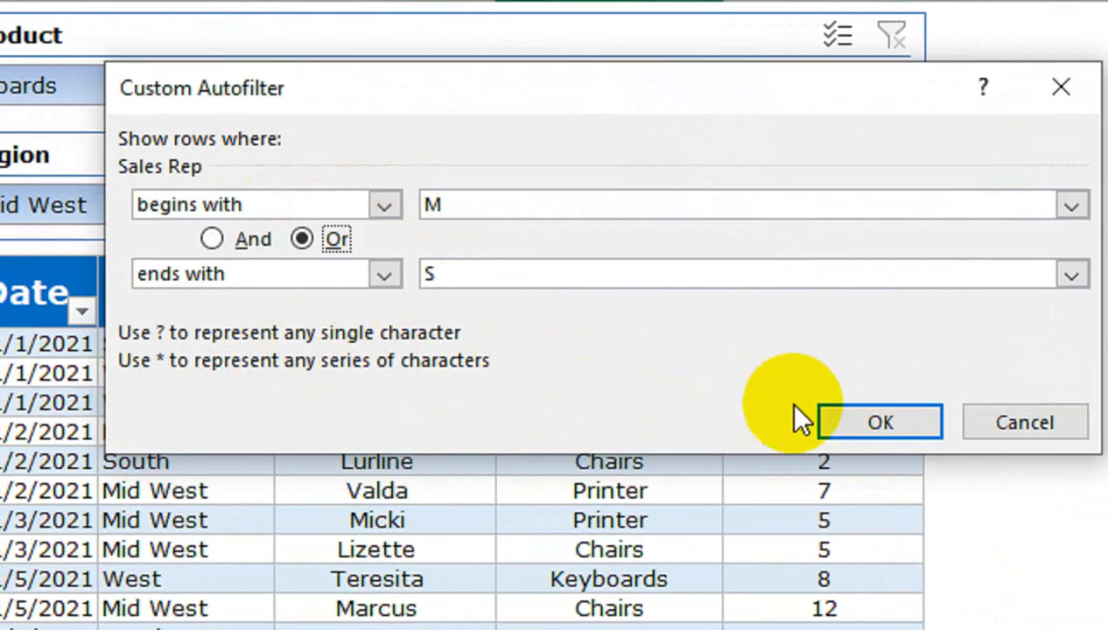
left_click(866, 421)
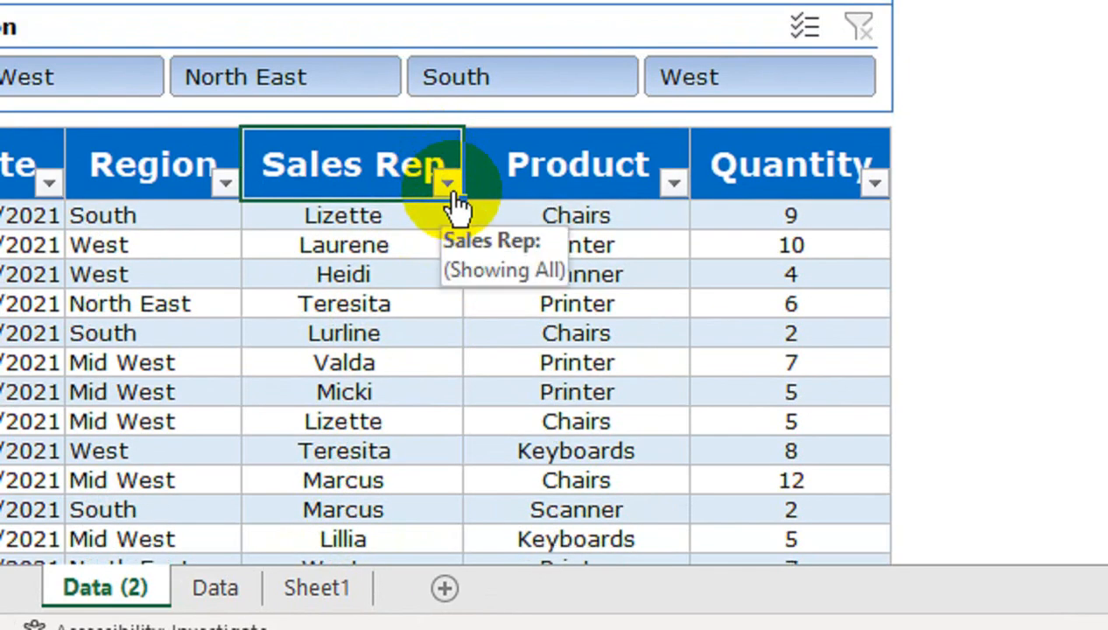
Fill the Product cells D9, D11, D13 and D17 with blue
left_click(346, 243)
left_click(652, 254)
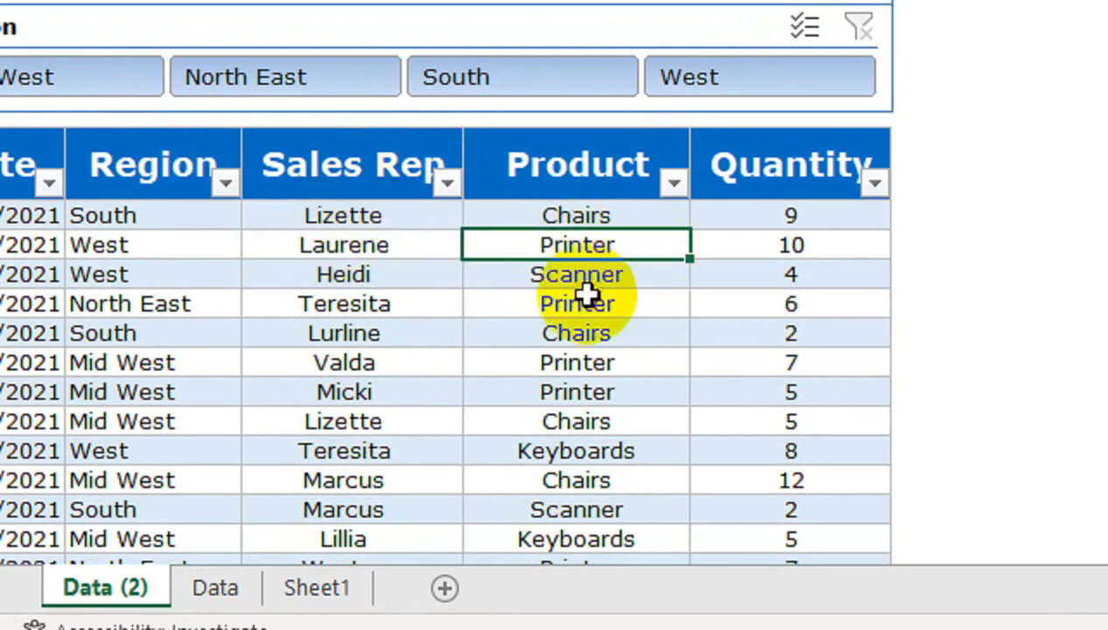
left_click(582, 303, "ctrl")
left_click(575, 362, "ctrl")
left_click(577, 480, "ctrl")
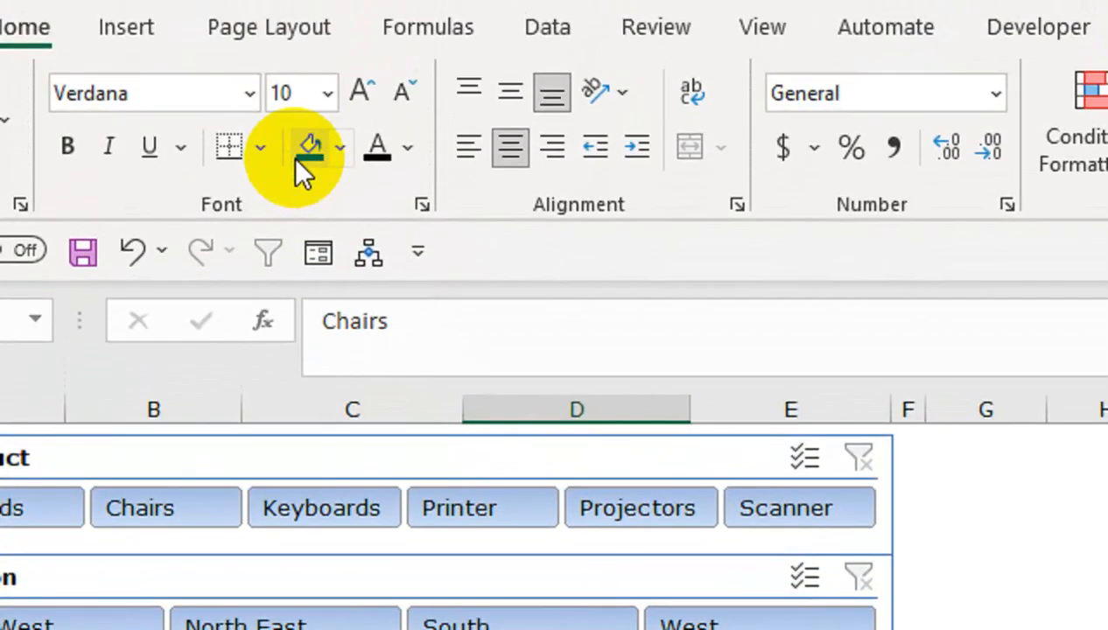
left_click(297, 168)
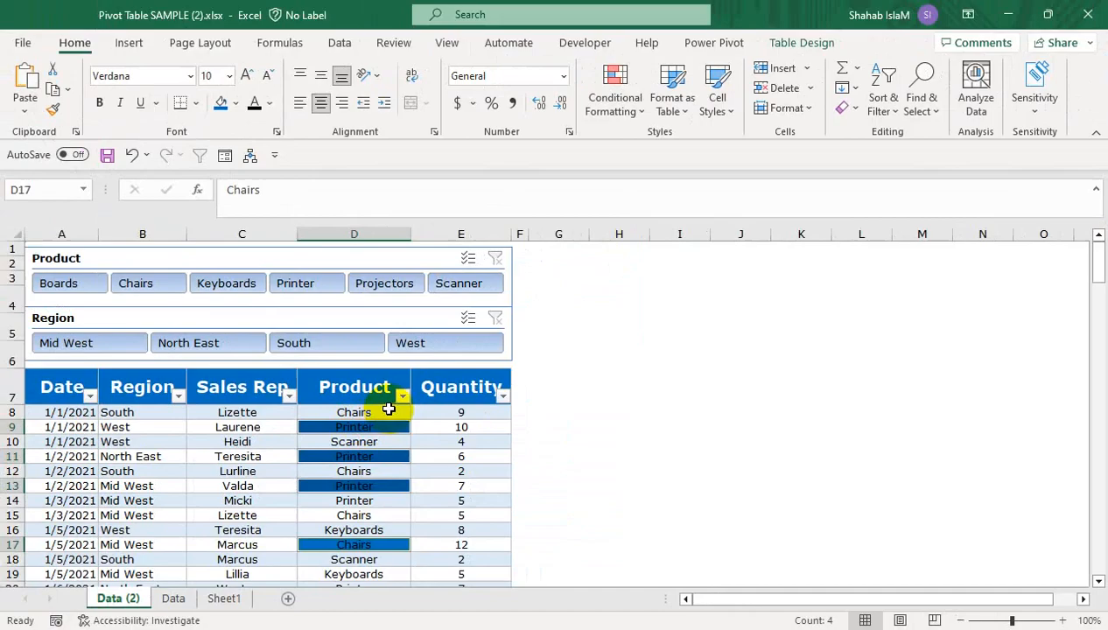
Look at the cell colours available for filtering the Product column
left_click(674, 380)
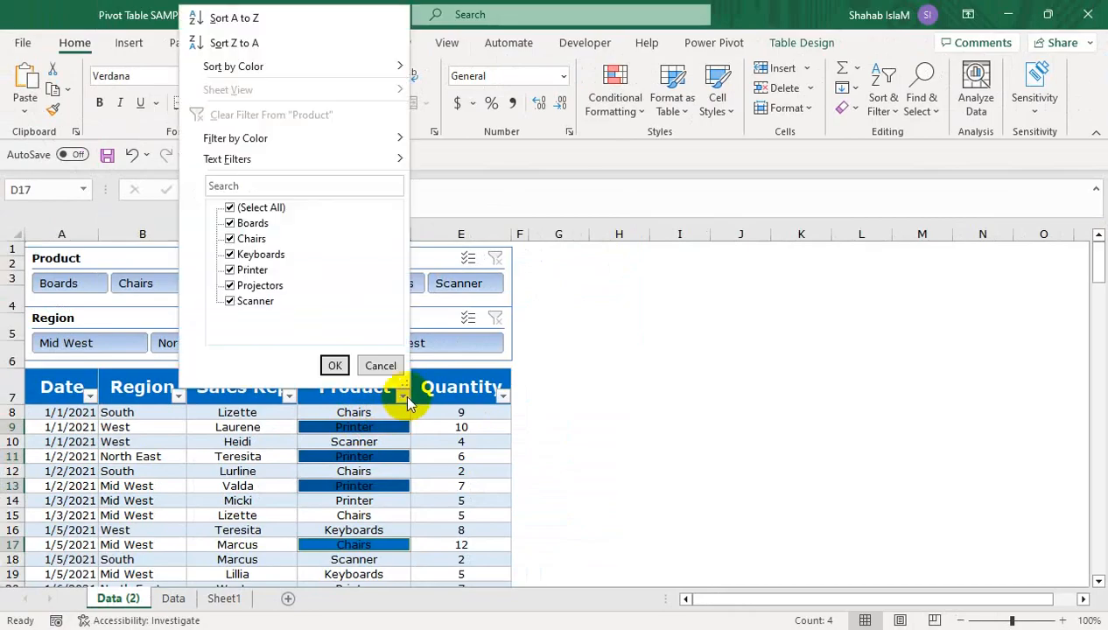
mouse_move(372, 140)
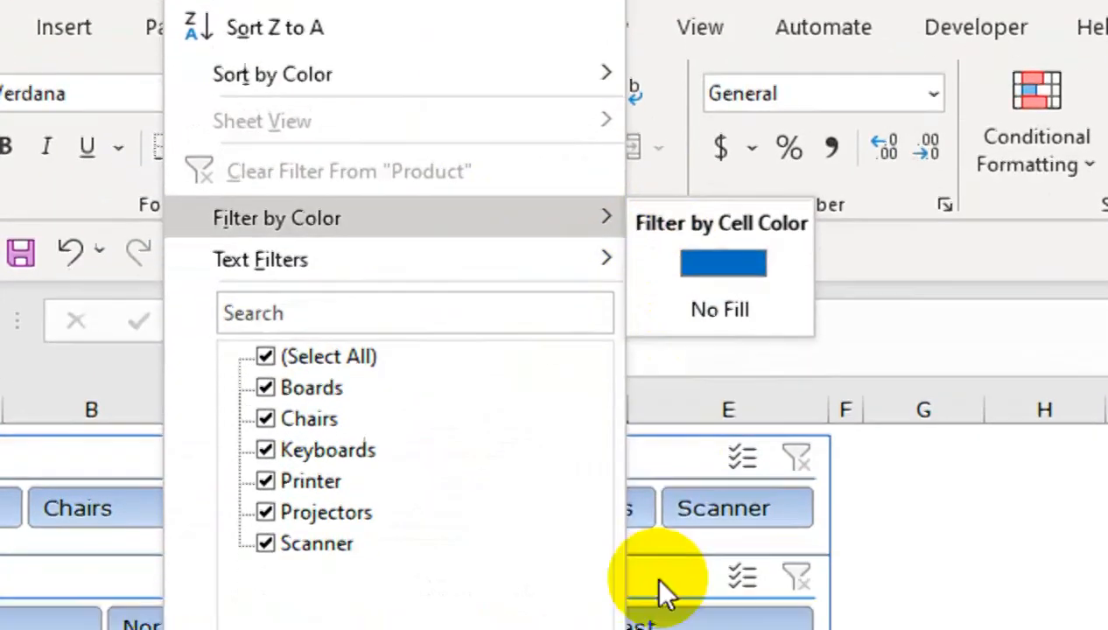
left_click(659, 582)
Fill the Product cells D8, D10, D12 and D14:D16 with yellow
left_click(560, 354)
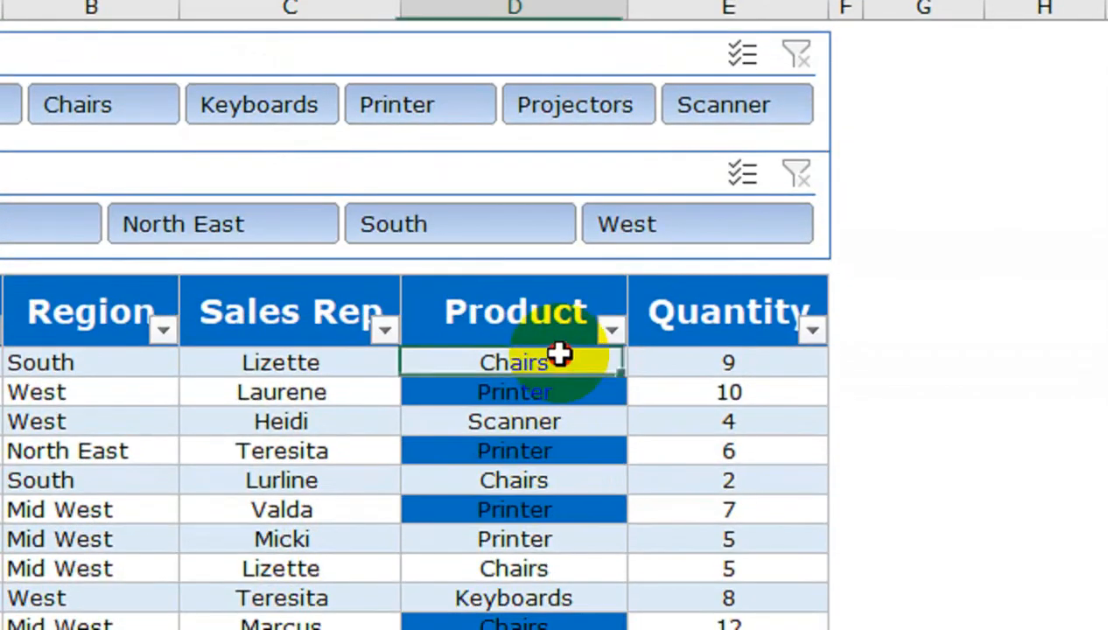
left_click(288, 155)
left_click(335, 468)
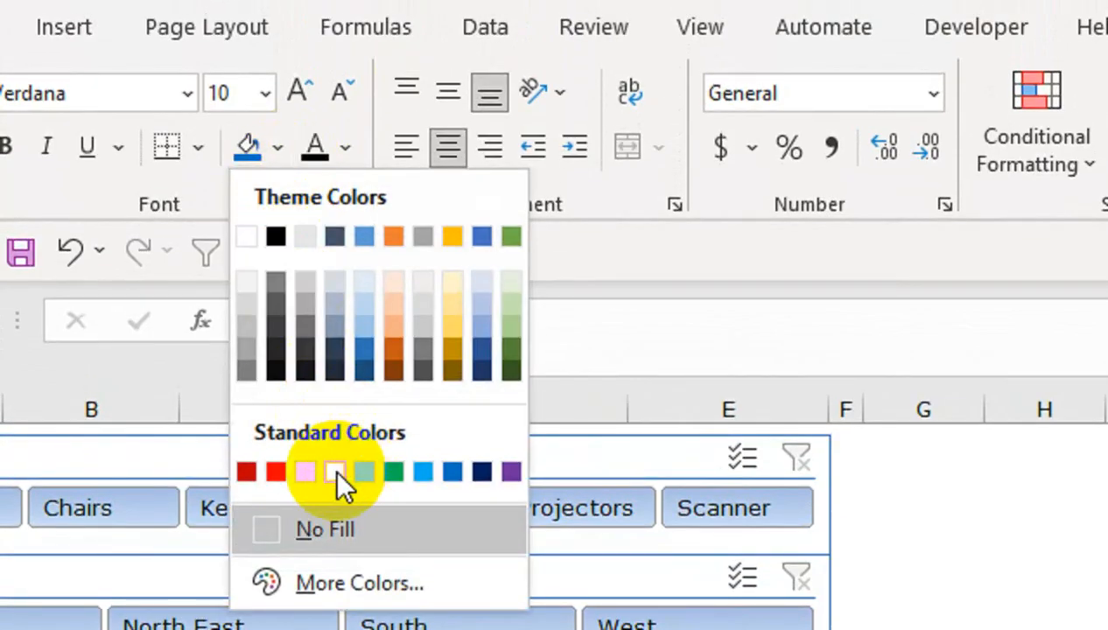
left_click(322, 441)
left_click(221, 102)
left_click(351, 473)
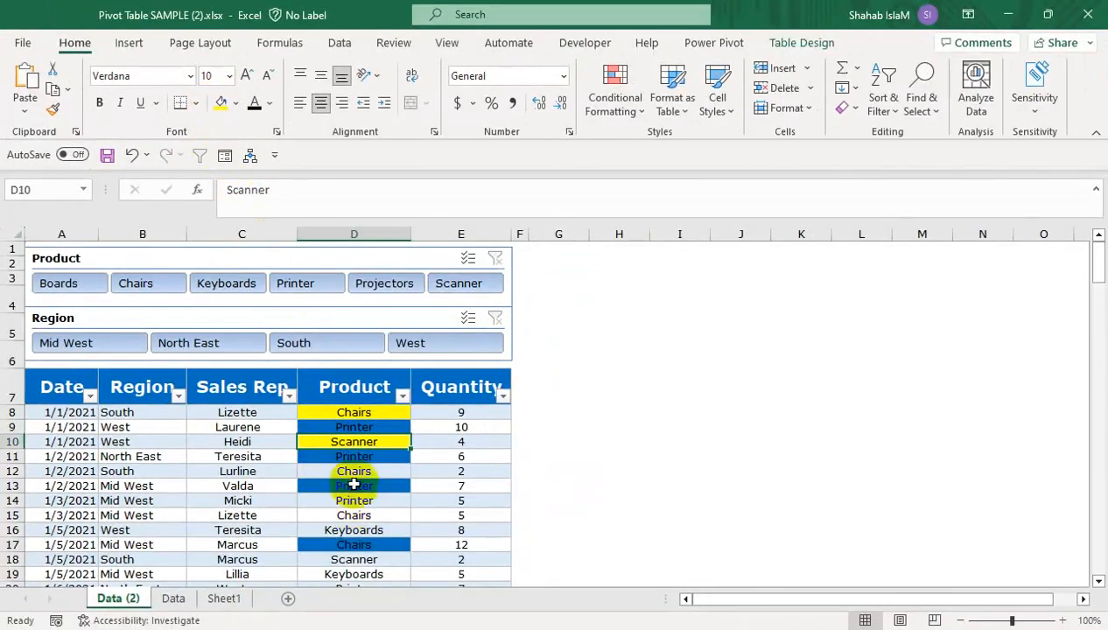
left_click(222, 103)
left_click_drag(354, 501, 353, 530)
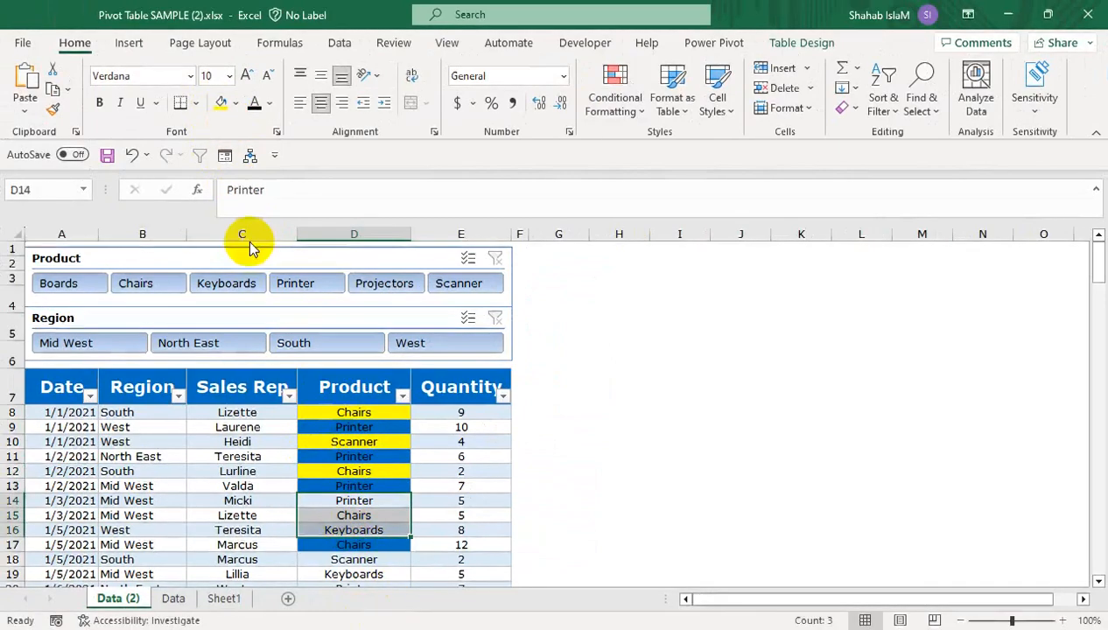
left_click(222, 103)
Filter the Product column by the blue cell colour, and clear that column's filter
left_click(401, 395)
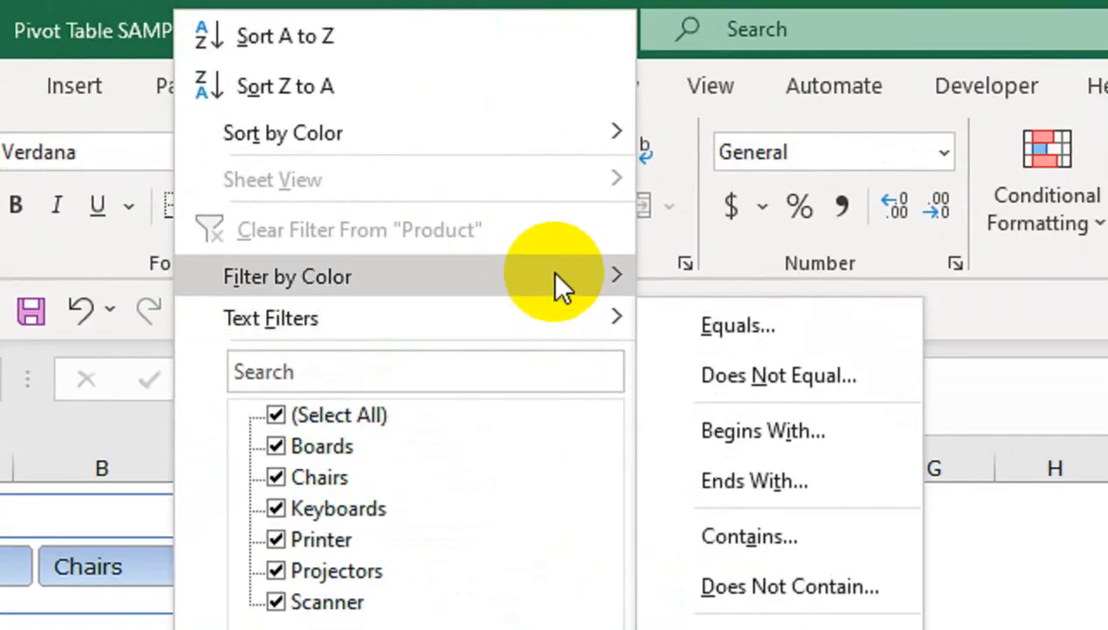
mouse_move(369, 140)
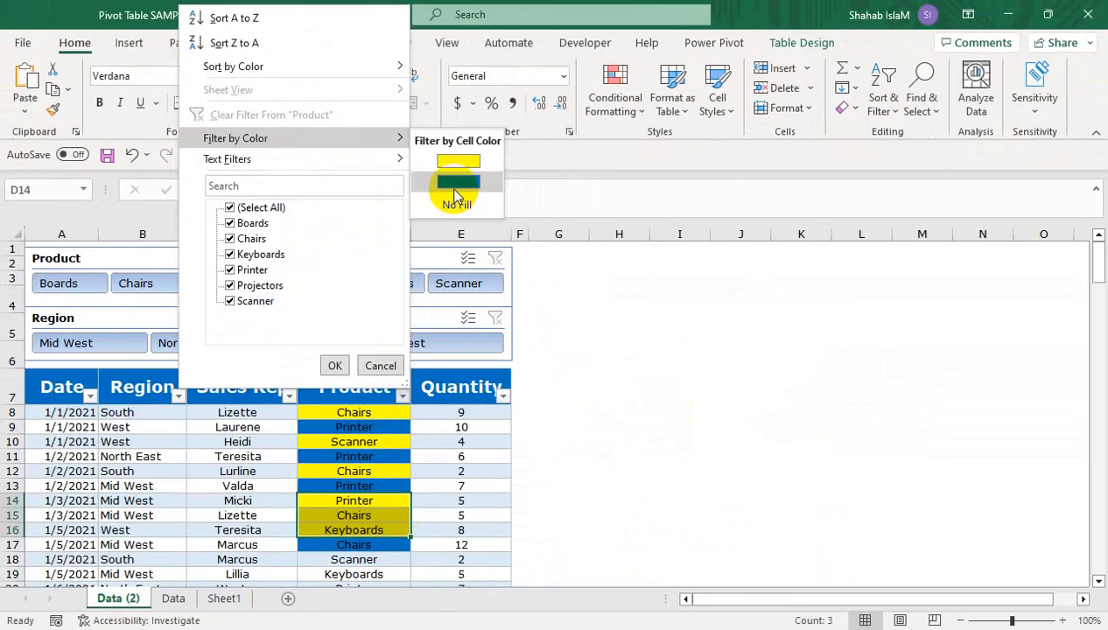
left_click(454, 185)
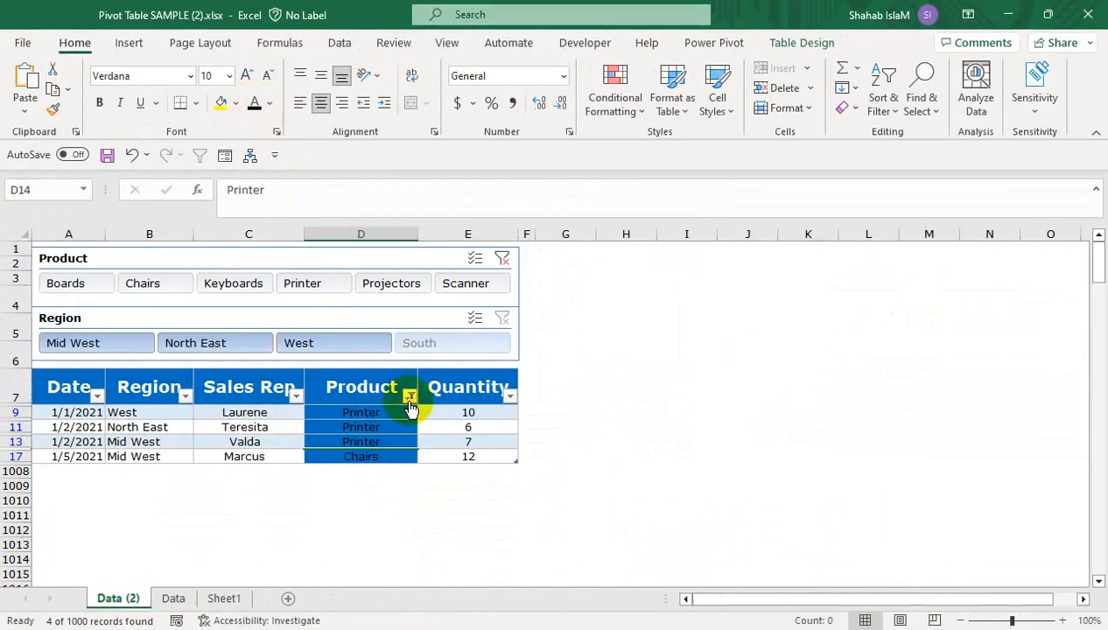
left_click(410, 401)
left_click(321, 113)
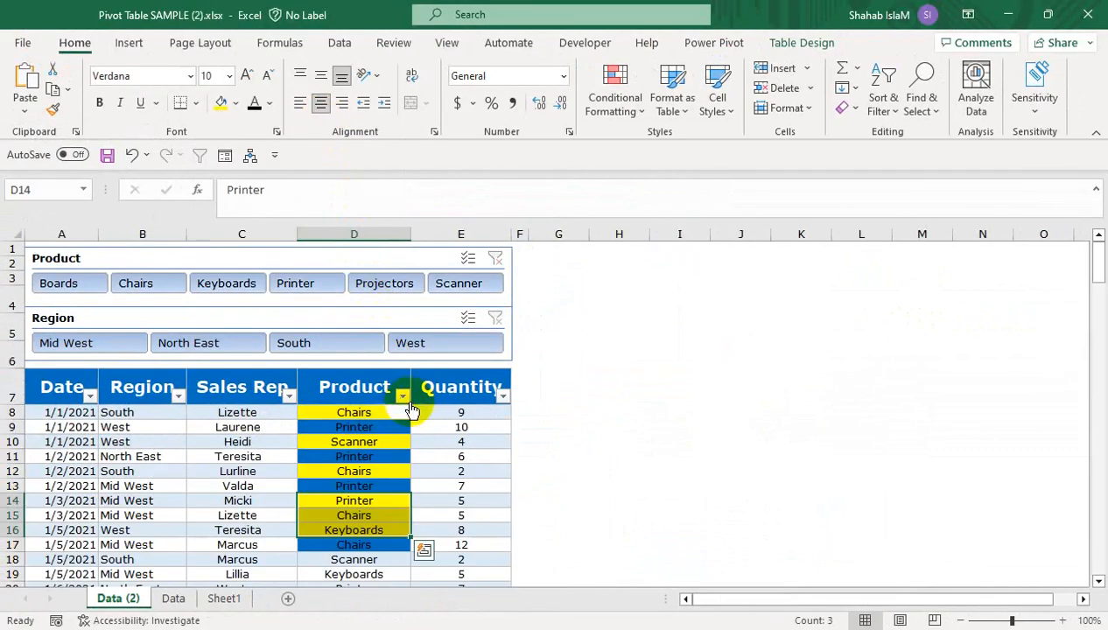
Filter the Product column by the yellow cell colour, and clear that column's filter
left_click(403, 398)
mouse_move(384, 158)
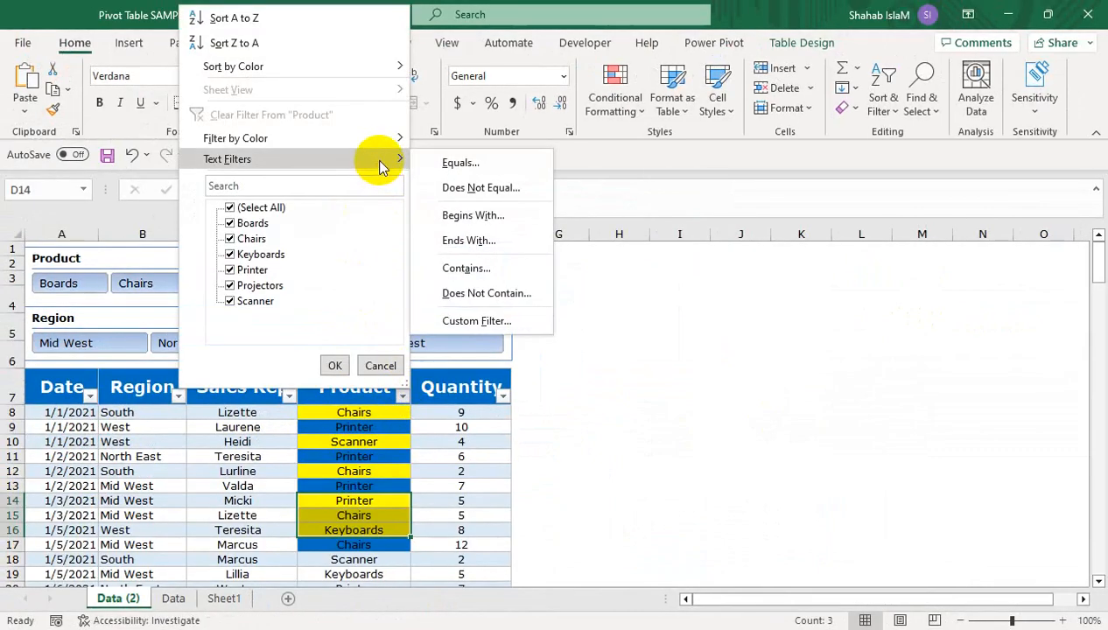
mouse_move(395, 139)
left_click(443, 160)
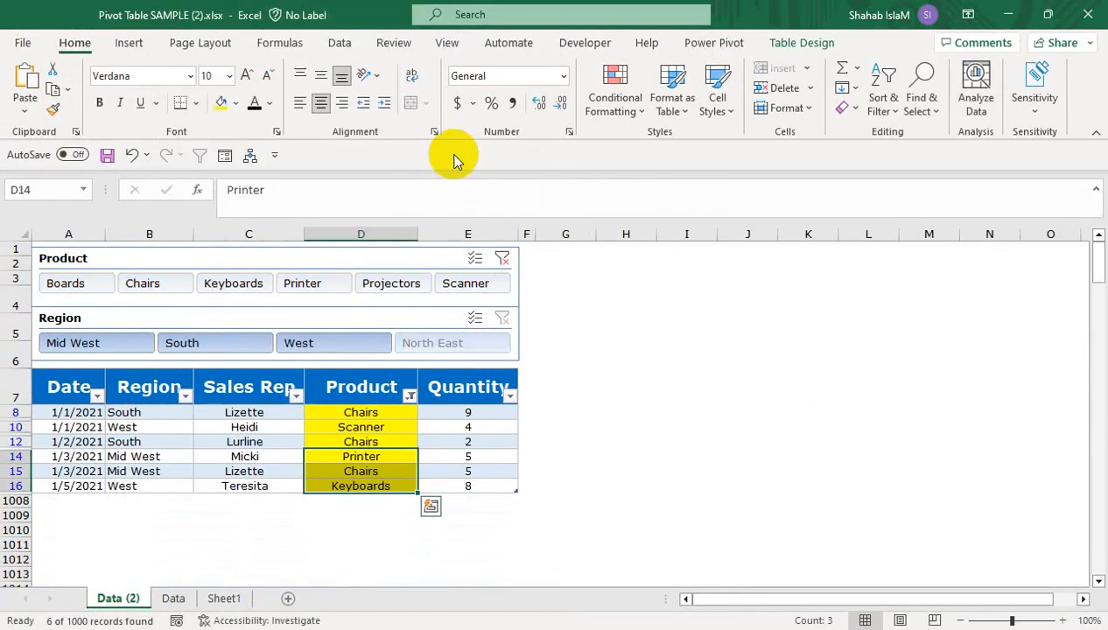
left_click(409, 395)
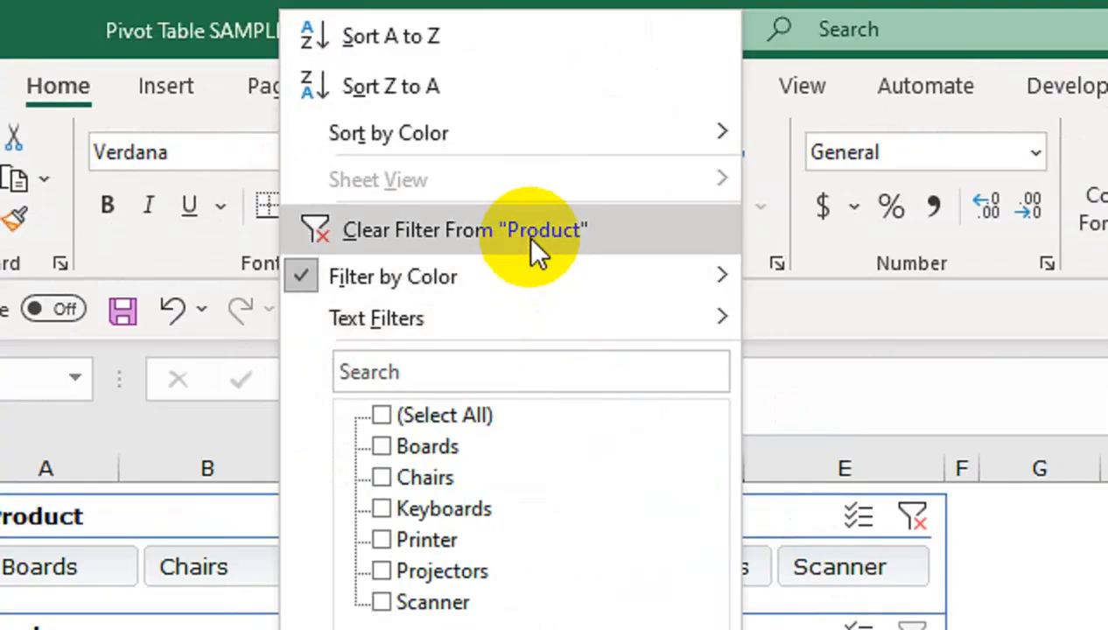
left_click(531, 239)
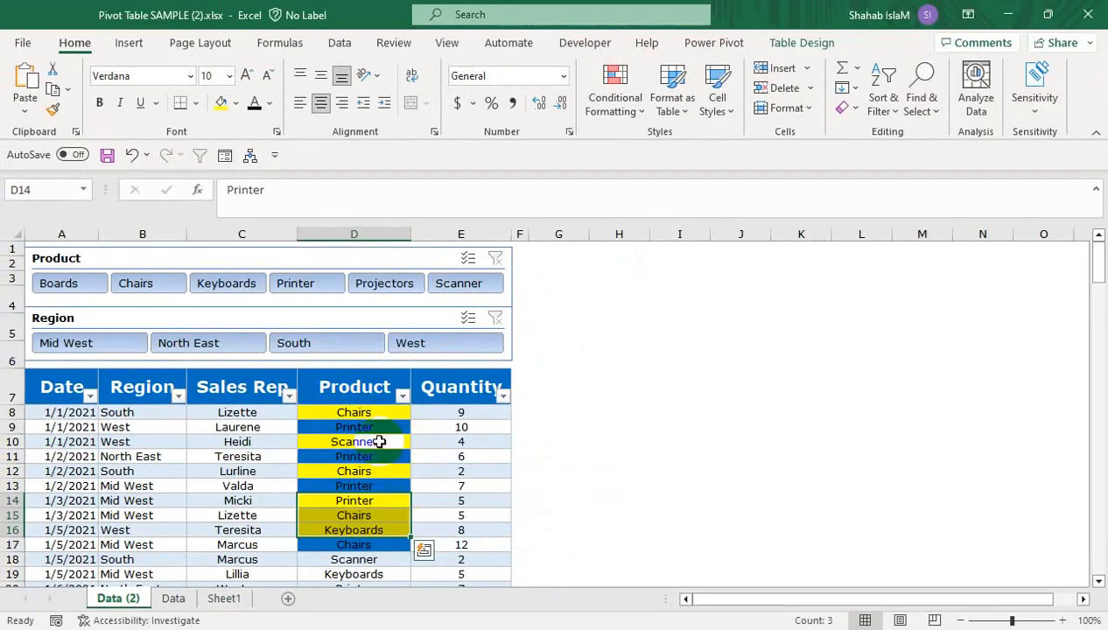
Hide the Product slicer's header in its settings and shrink the slicer's height to about 0.53"
left_click(347, 471)
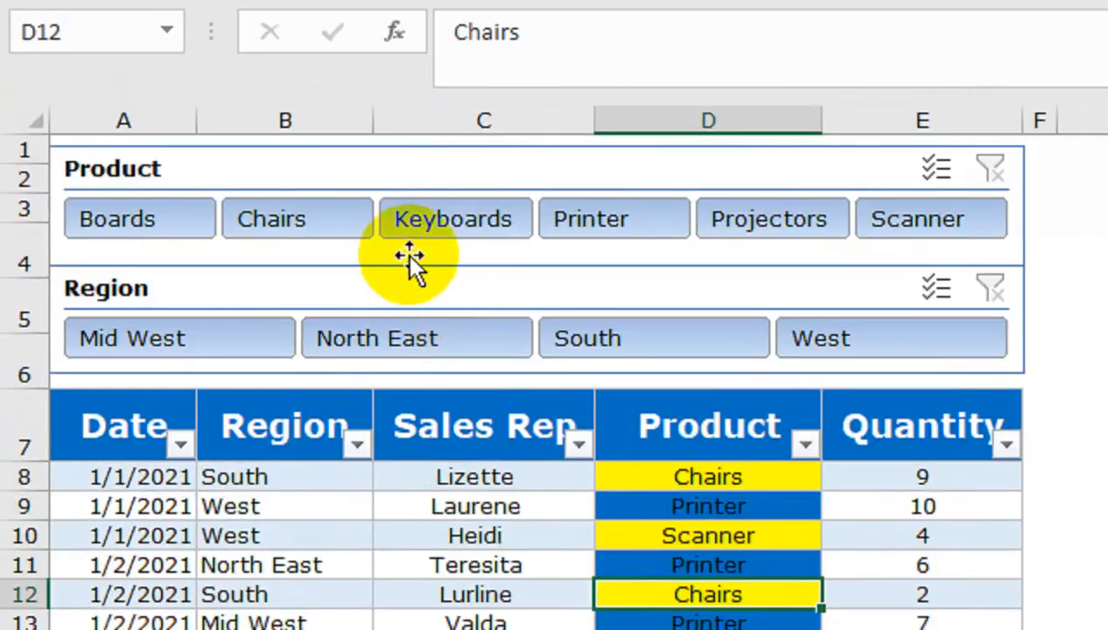
right_click(161, 257)
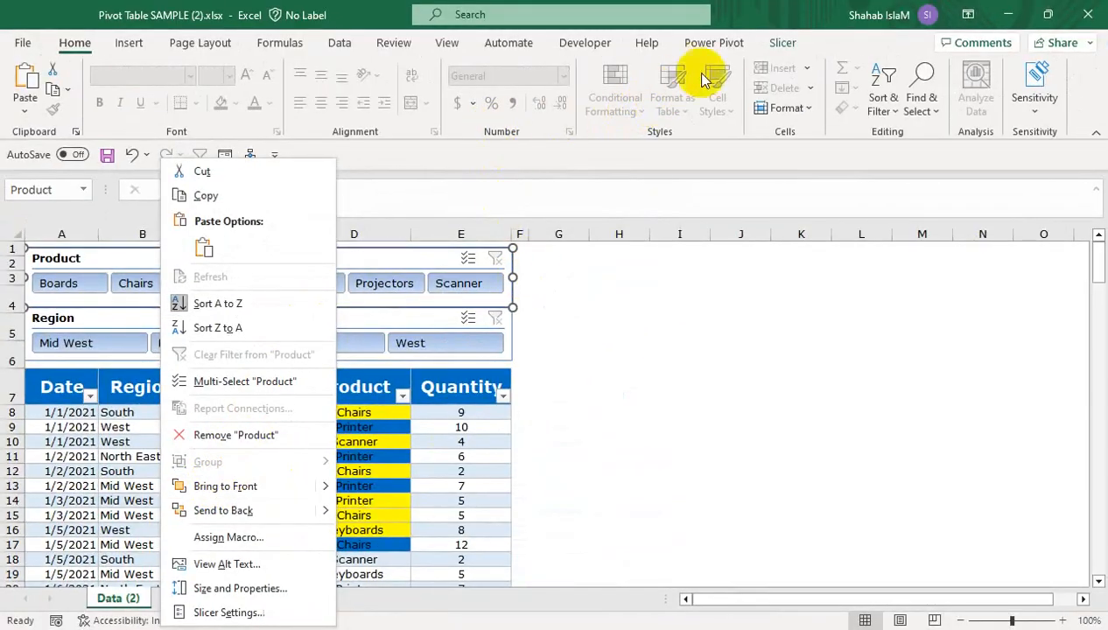
left_click(774, 44)
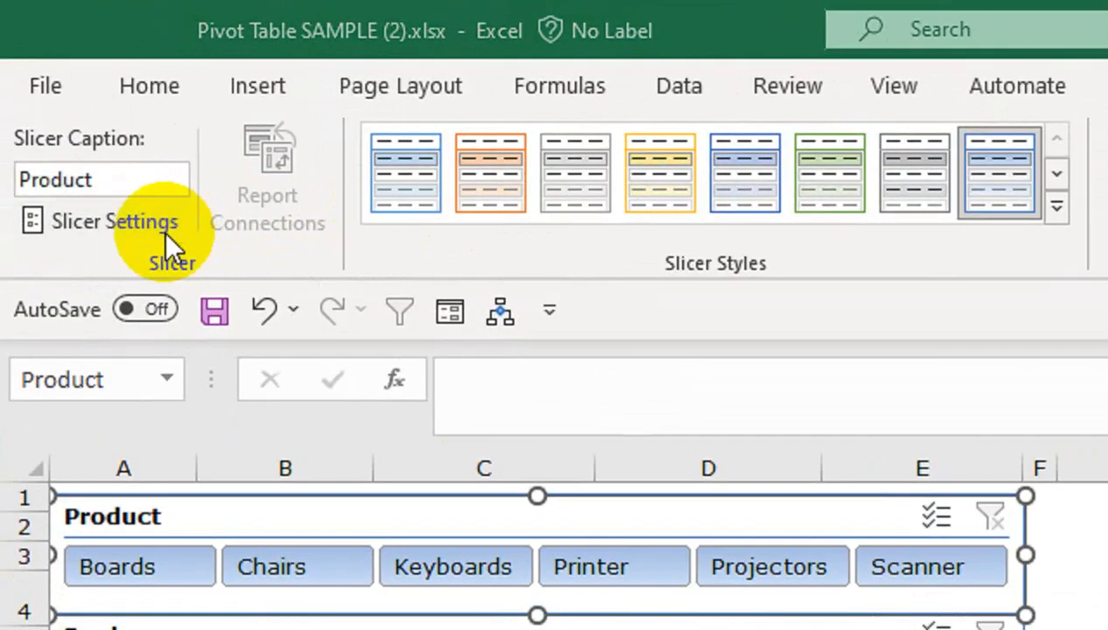
left_click(85, 116)
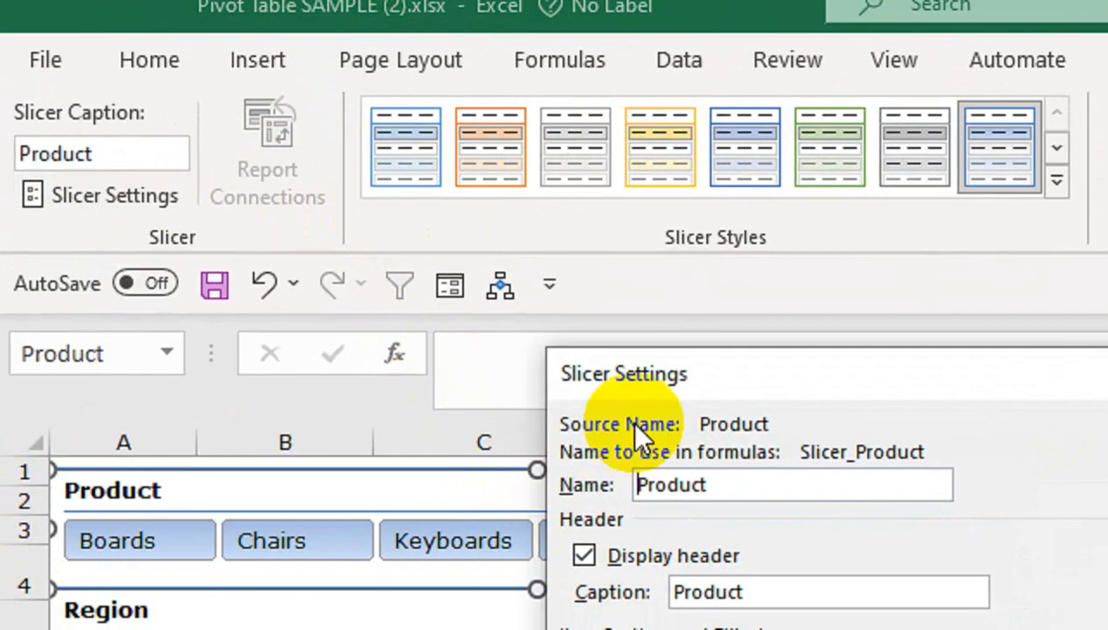
left_click_drag(681, 399, 570, 445)
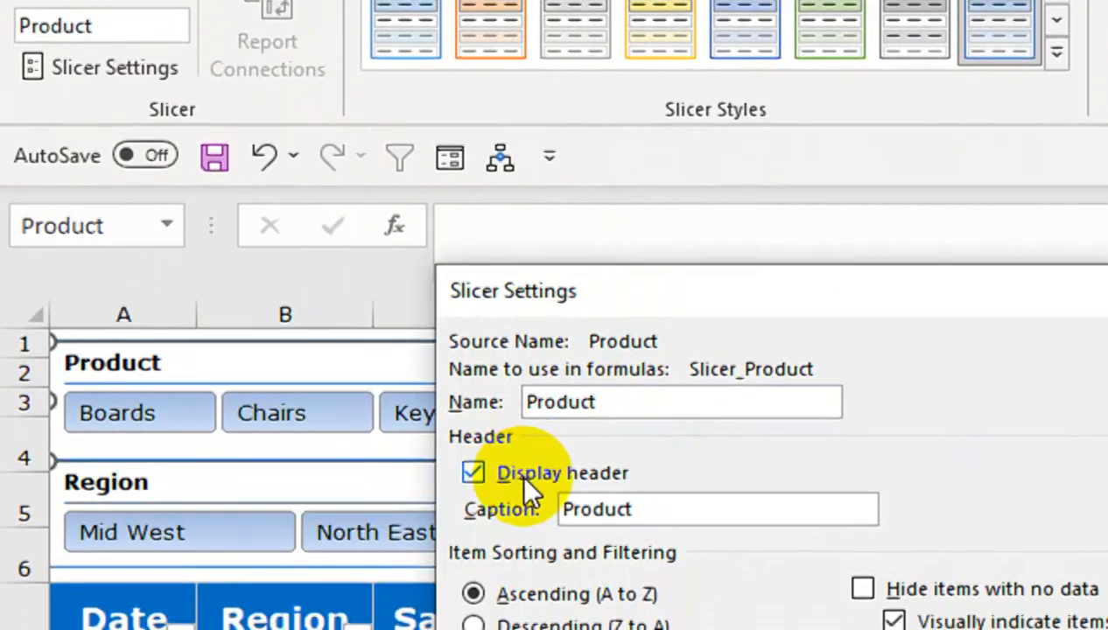
left_click(522, 510)
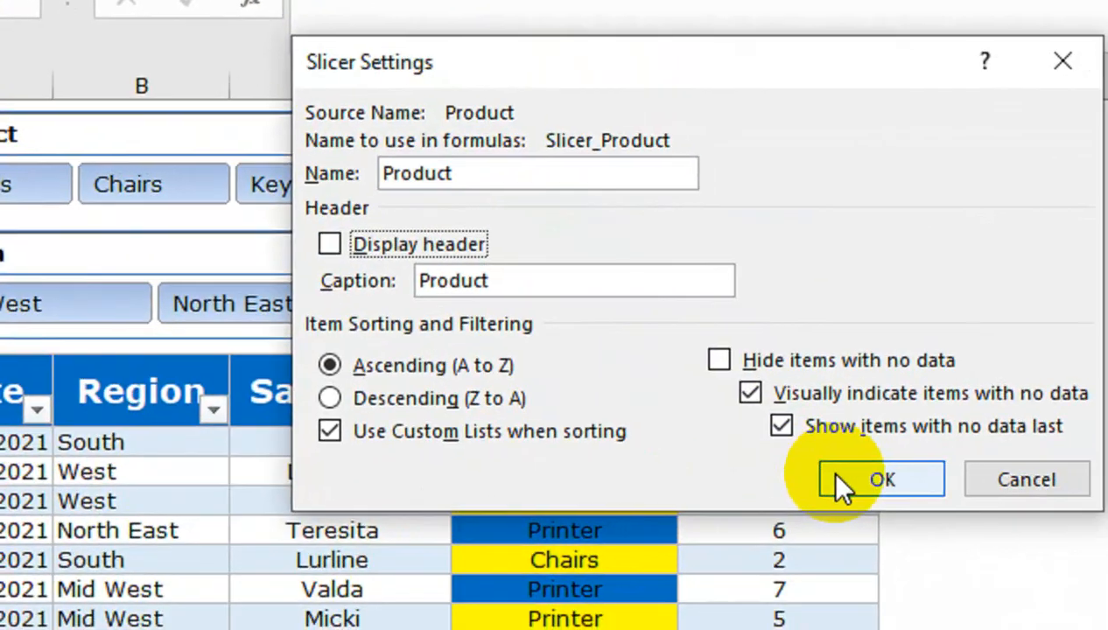
left_click(878, 479)
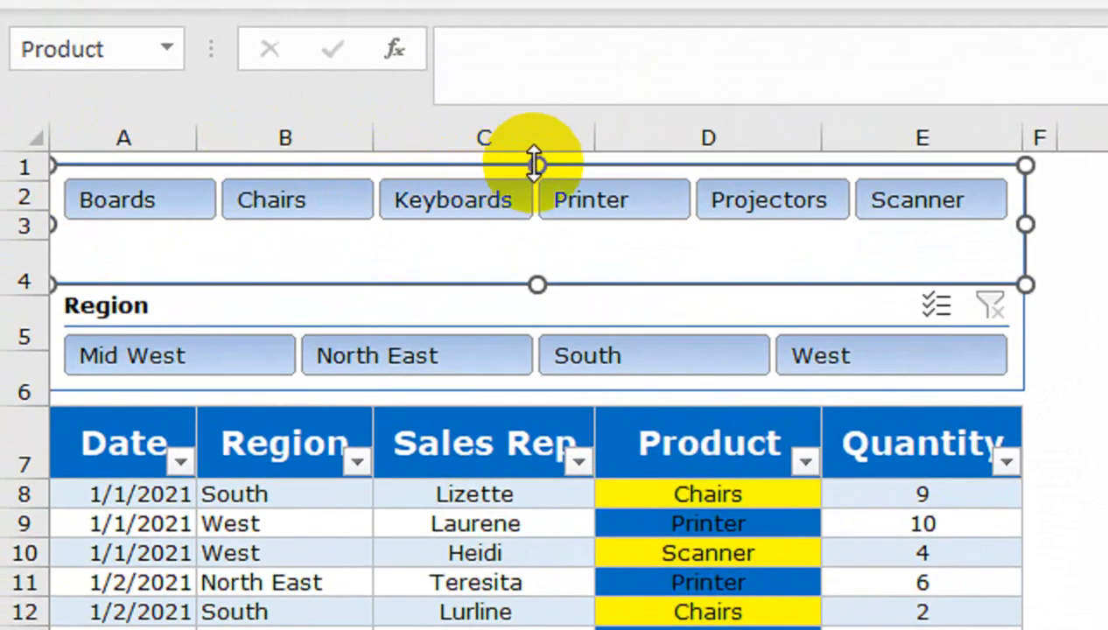
left_click_drag(535, 164, 535, 200)
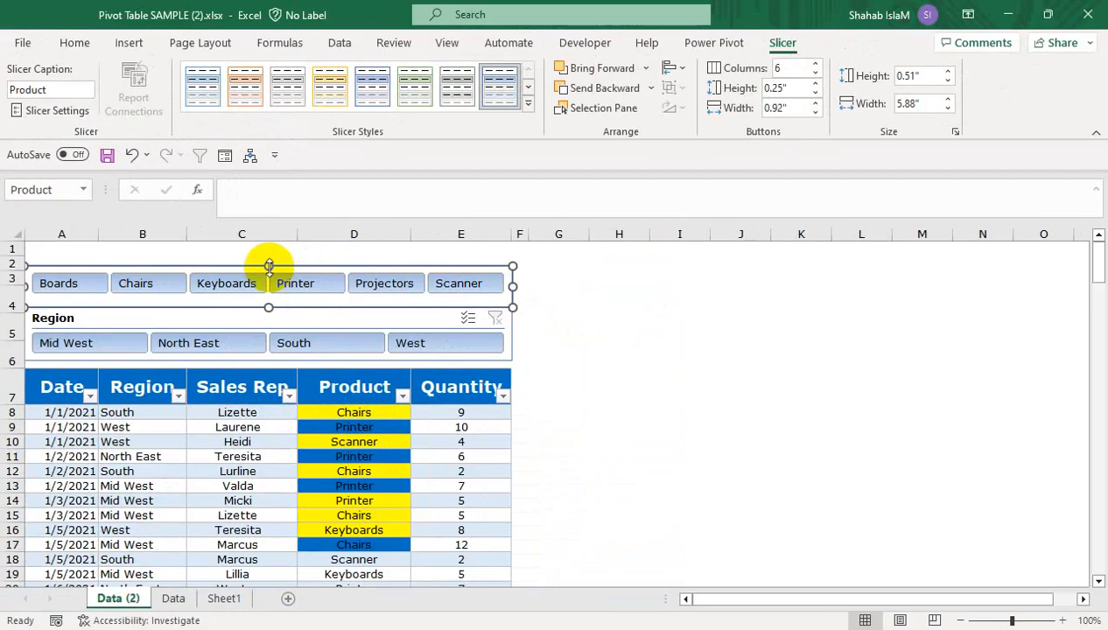
left_click_drag(268, 265, 268, 263)
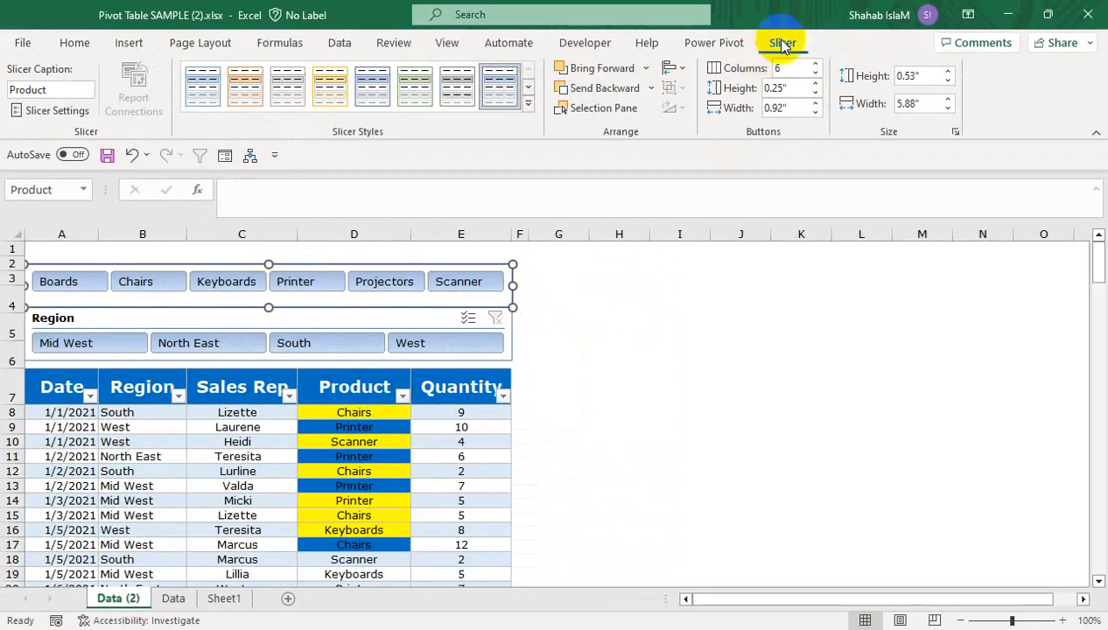
Turn off the filter buttons in the sales table's header row
left_click(440, 388)
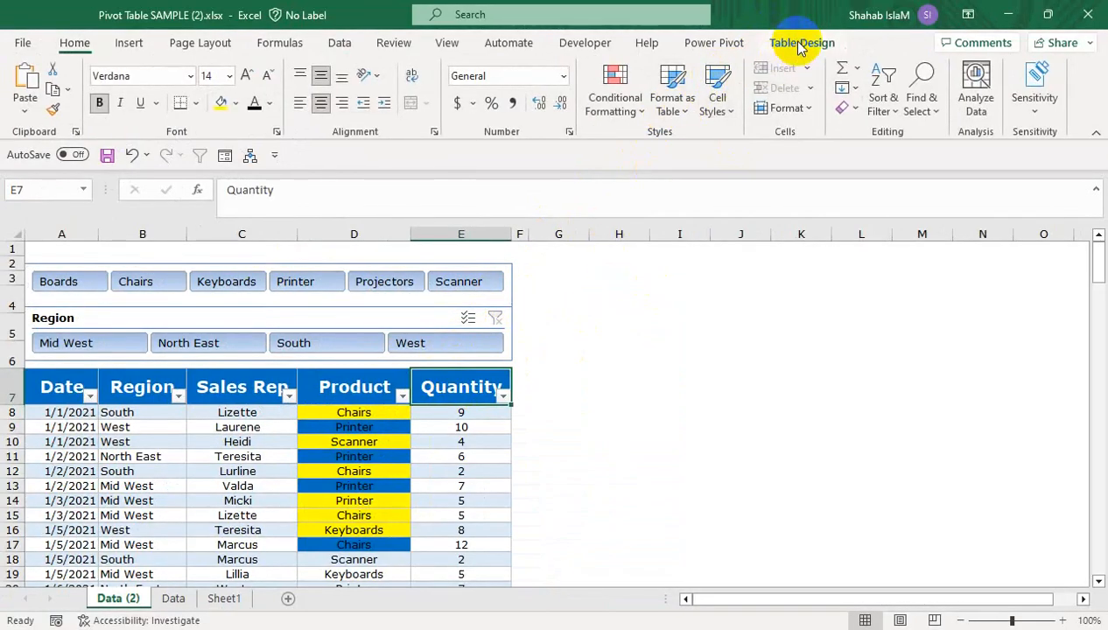
left_click(800, 45)
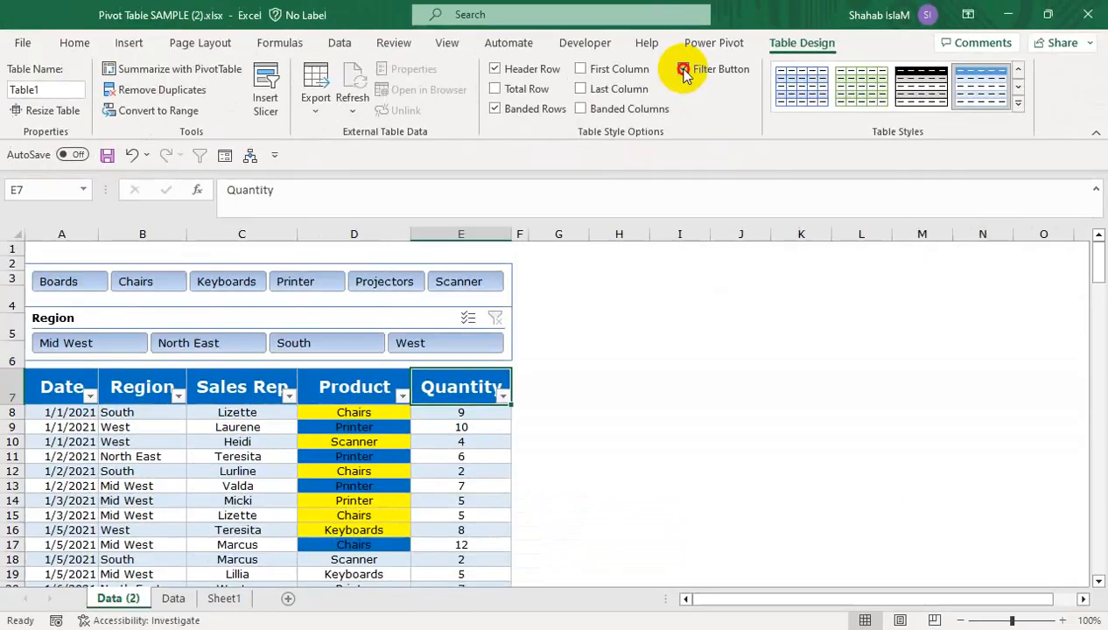
left_click(683, 69)
left_click(366, 396)
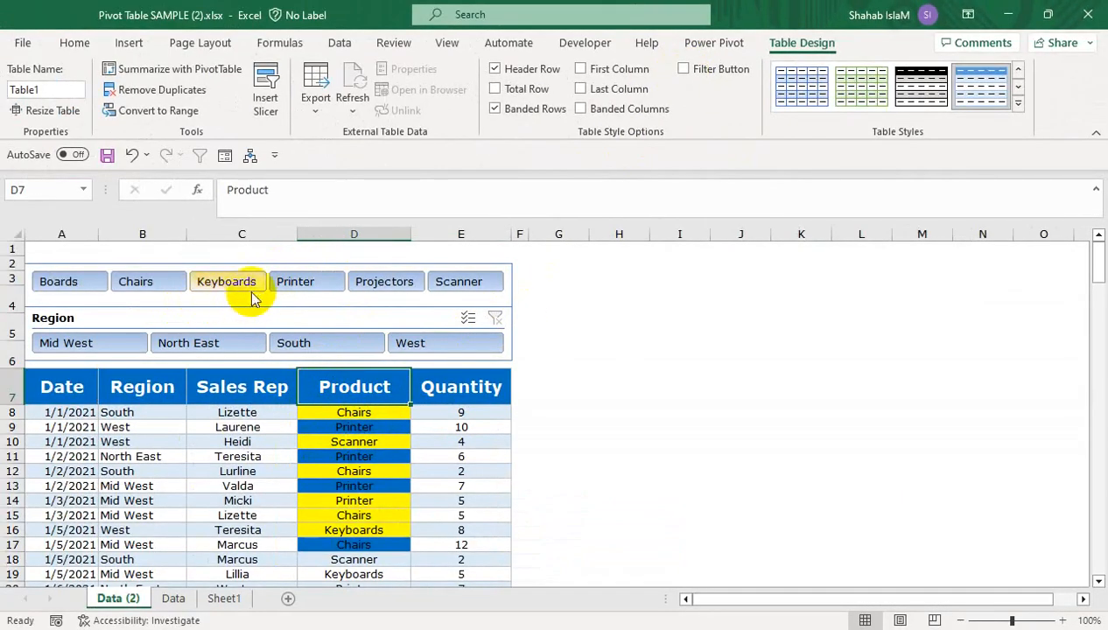
Cut the Product and Region slicers from the area above the sales table
left_click(348, 263)
left_click(296, 267)
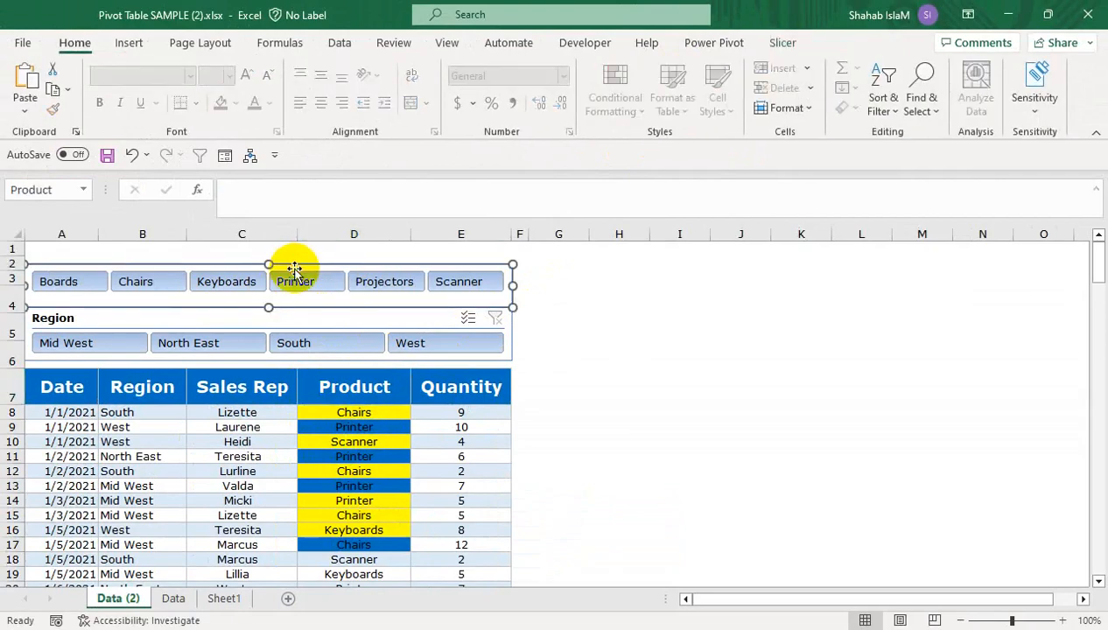
right_click(295, 268)
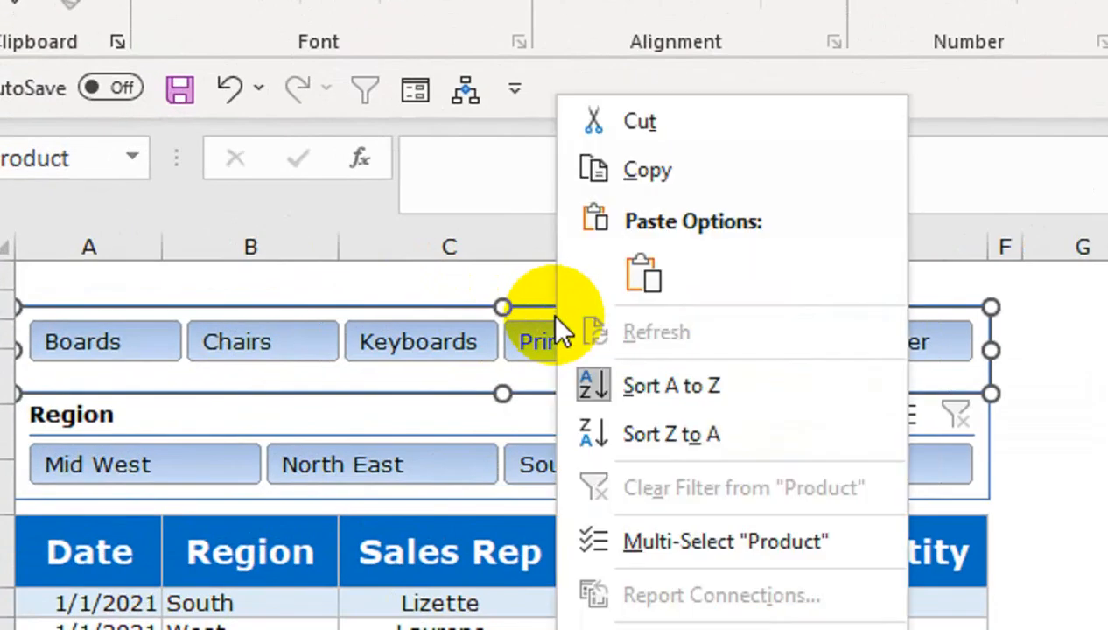
left_click(667, 124)
right_click(536, 420)
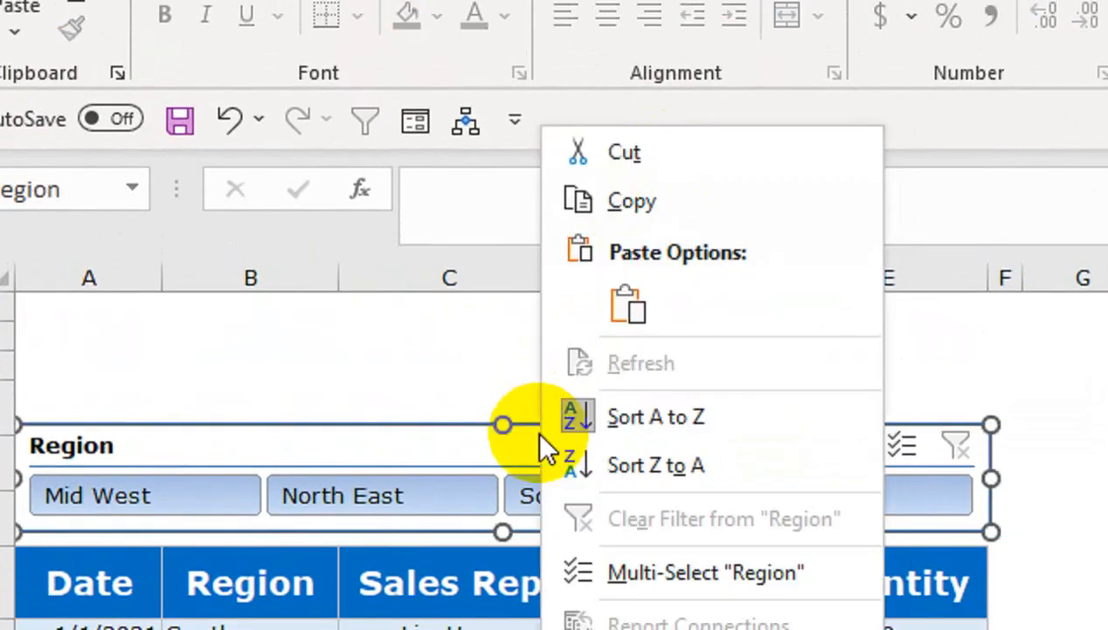
left_click(623, 153)
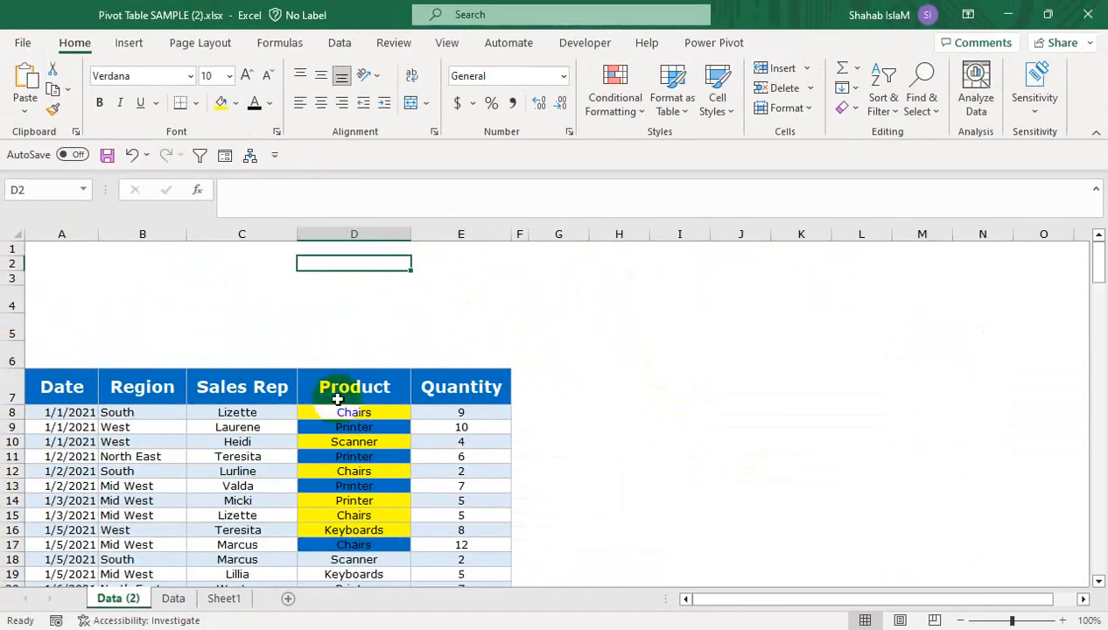
left_click(657, 588)
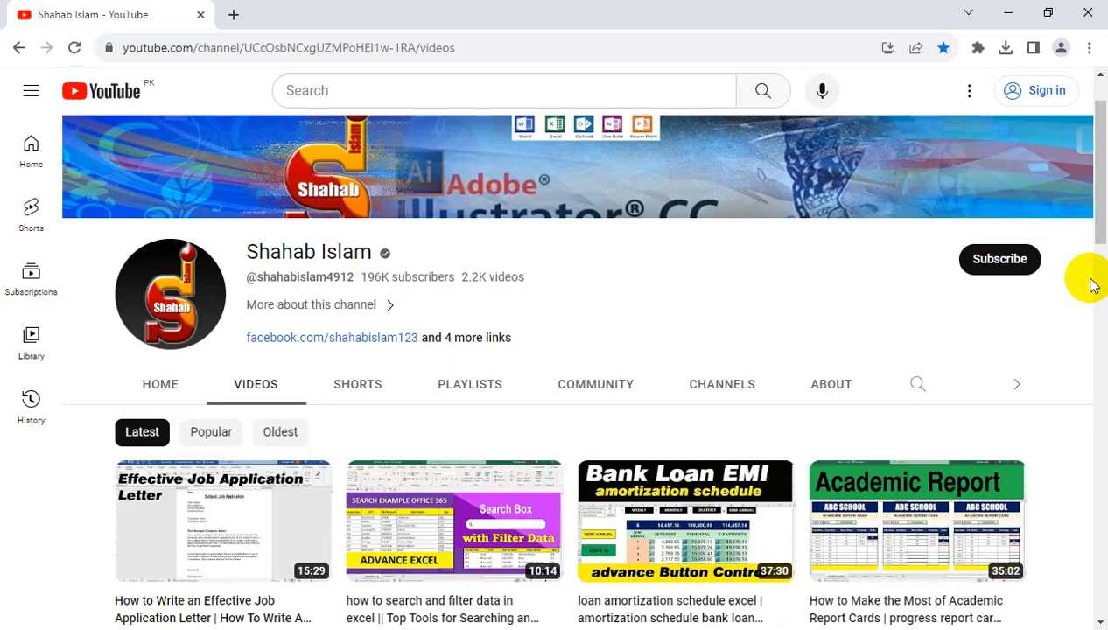